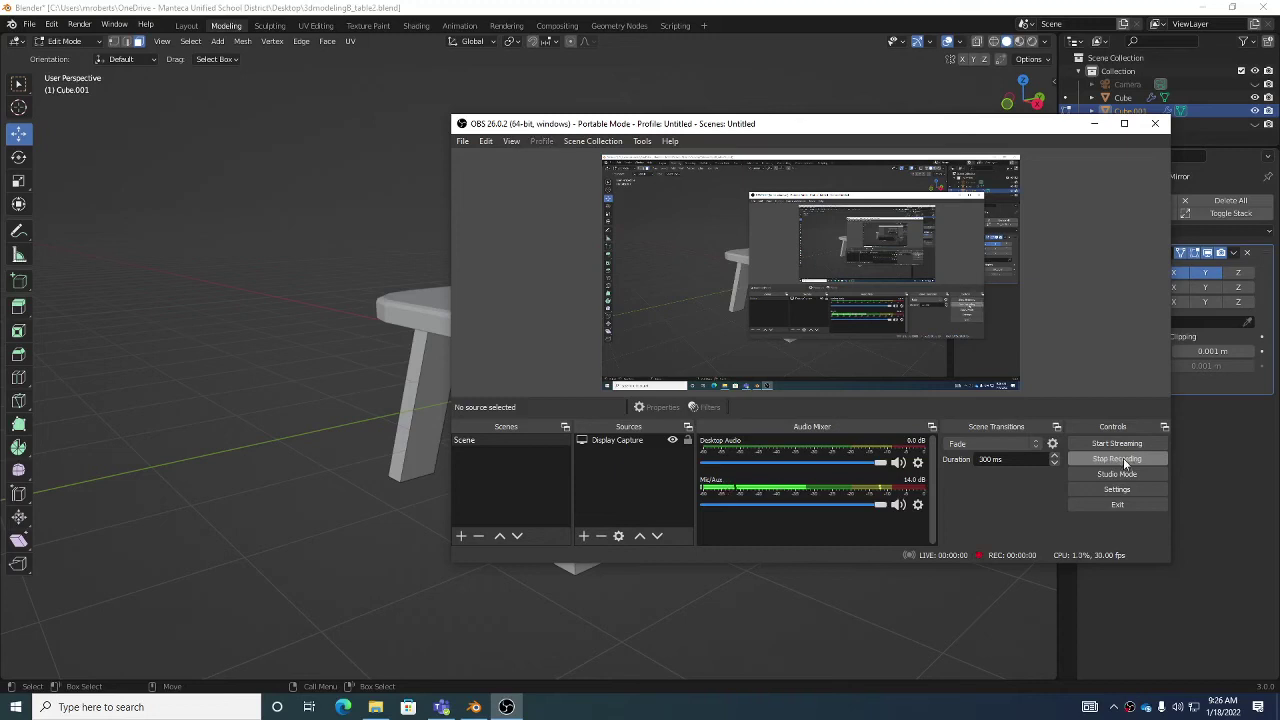
# Switch to Blender and rename the Cube object in the outliner as "table top"
pyautogui.click(639, 107)
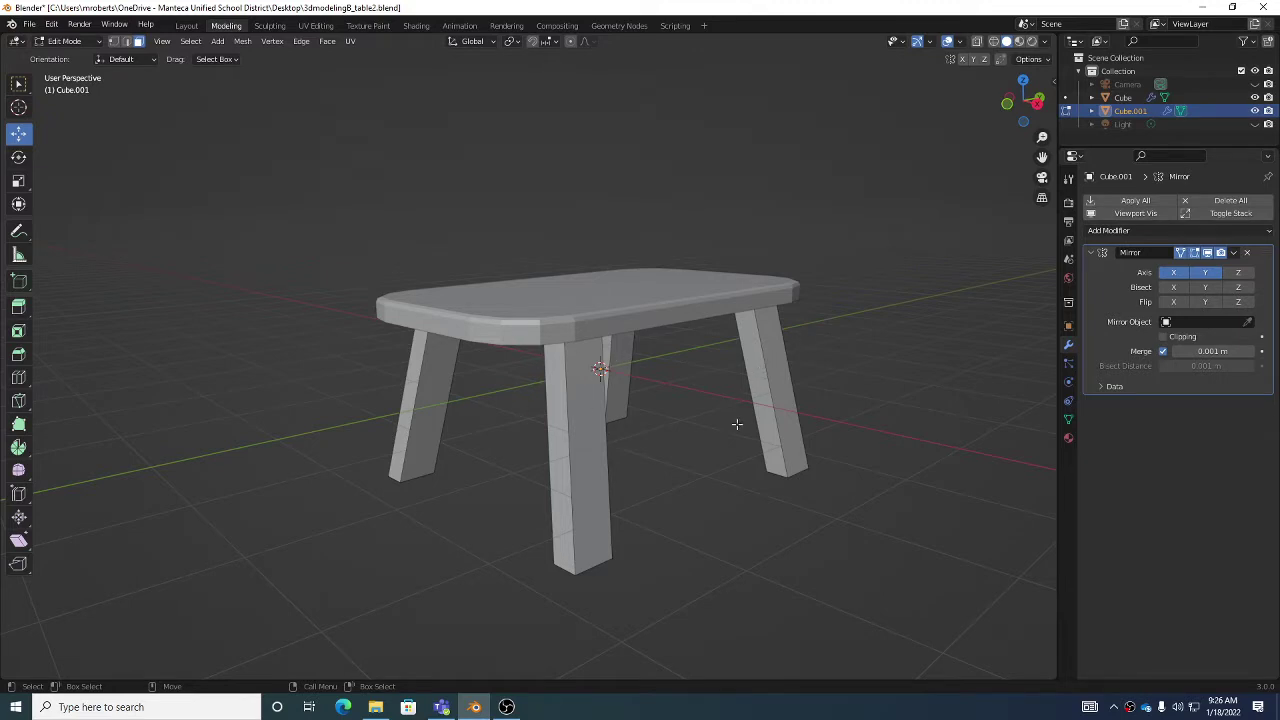
pyautogui.moveTo(648, 398); pyautogui.dragTo(674, 366, button='middle')
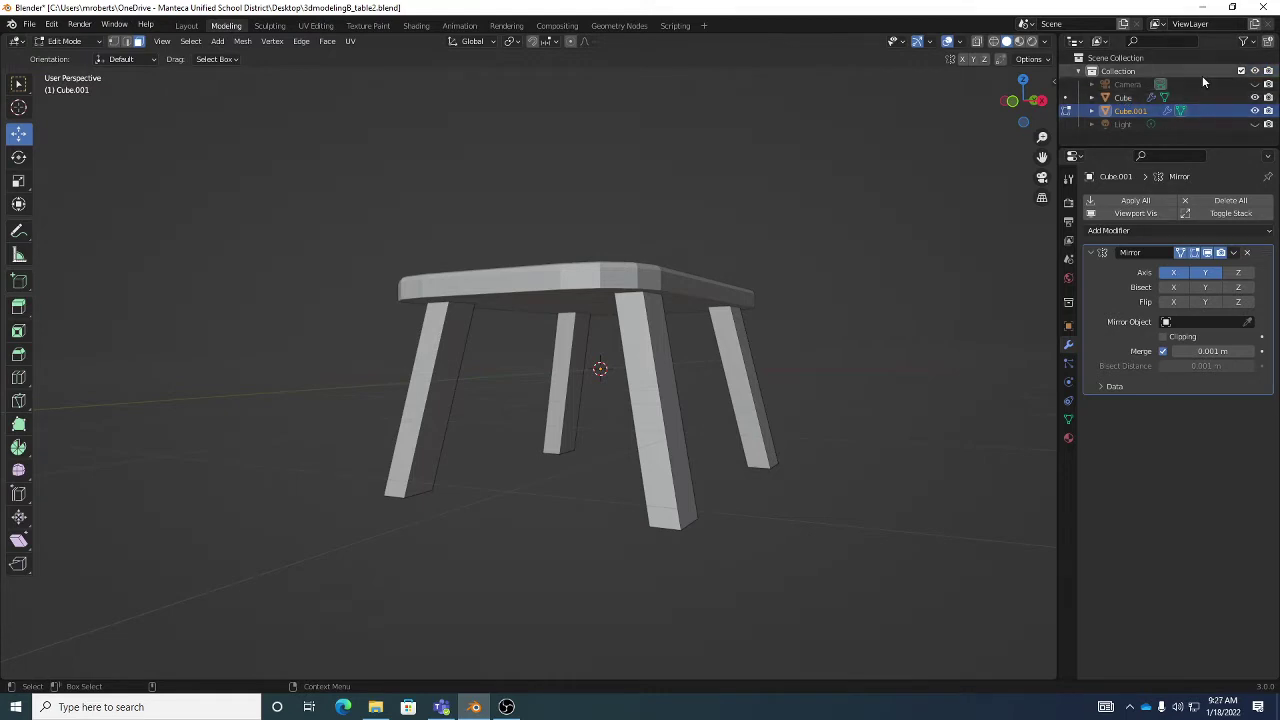
pyautogui.doubleClick(1122, 98)
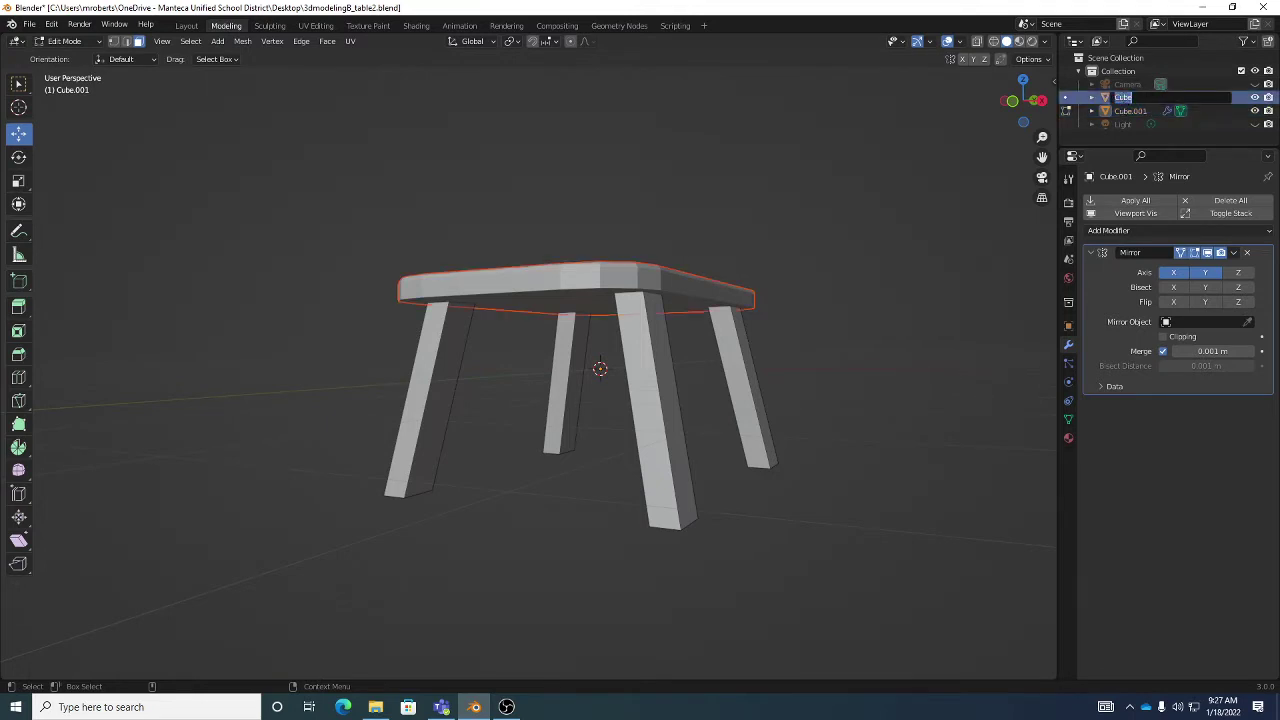
pyautogui.write('table top')
pyautogui.press('Return')
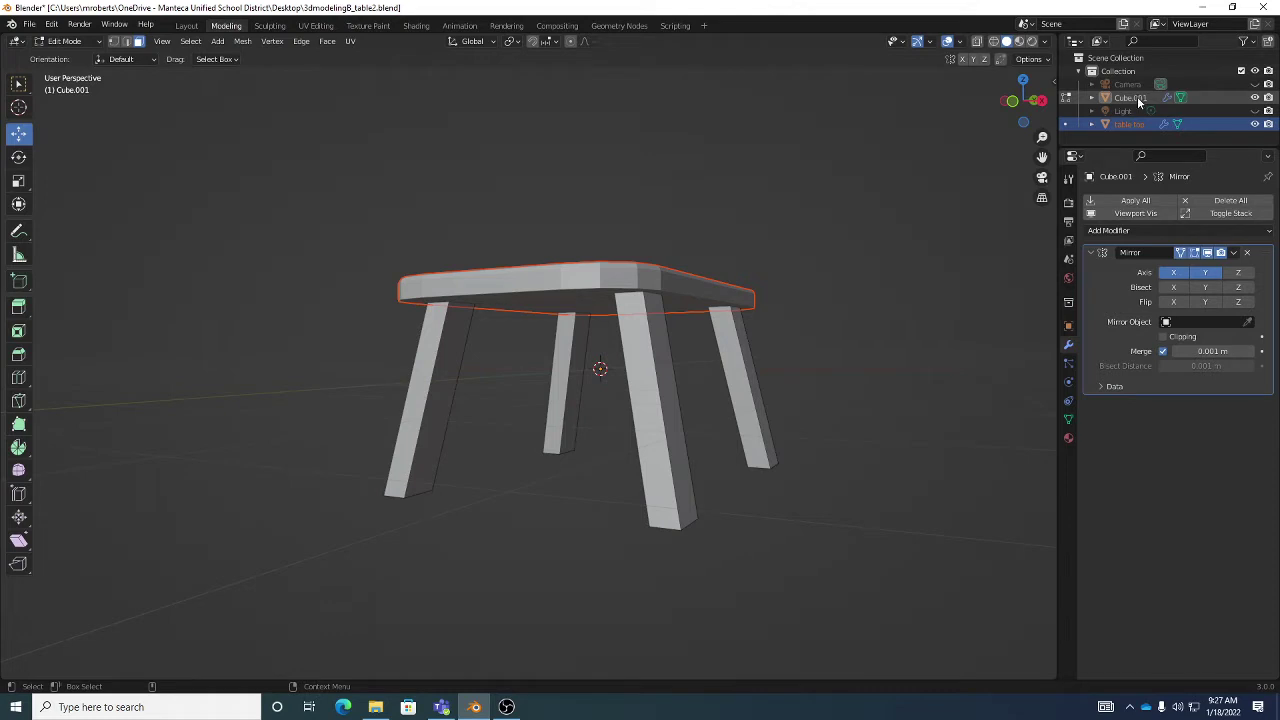
# Rename the Cube.001 object in the outliner as "table legs"
pyautogui.doubleClick(1132, 98)
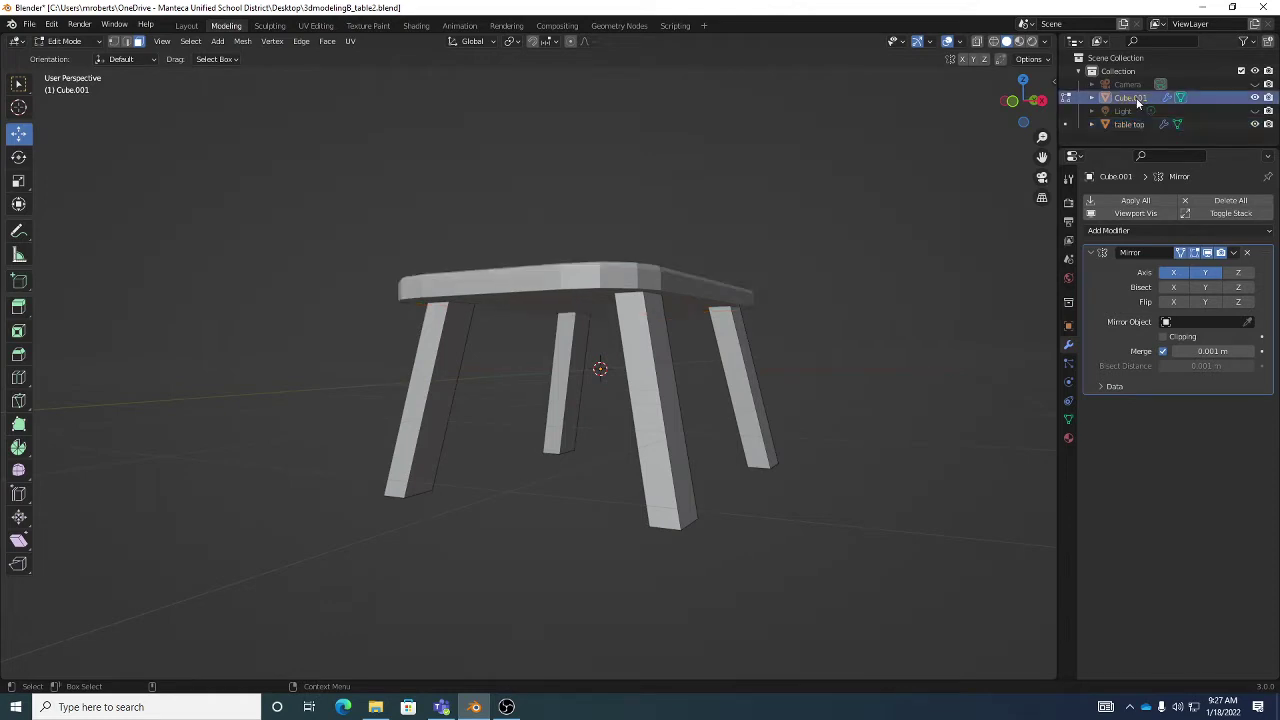
pyautogui.write('table legs')
pyautogui.press('Return')
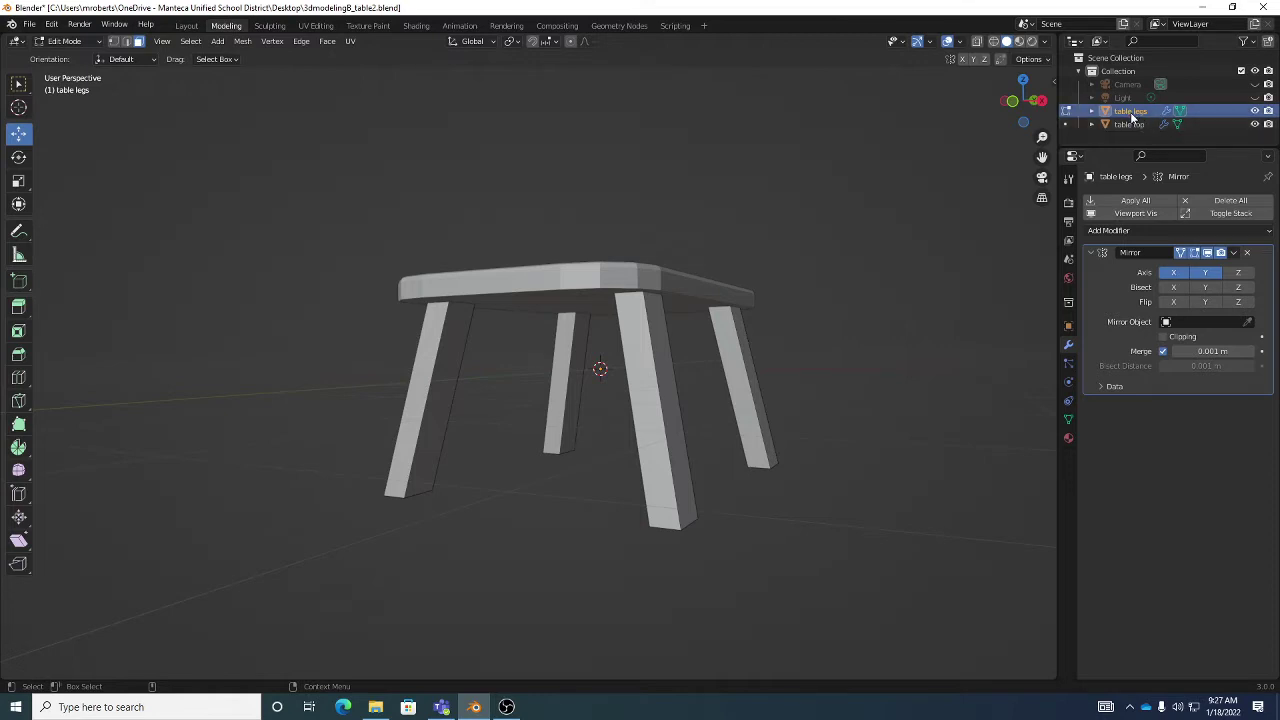
pyautogui.doubleClick(1132, 112)
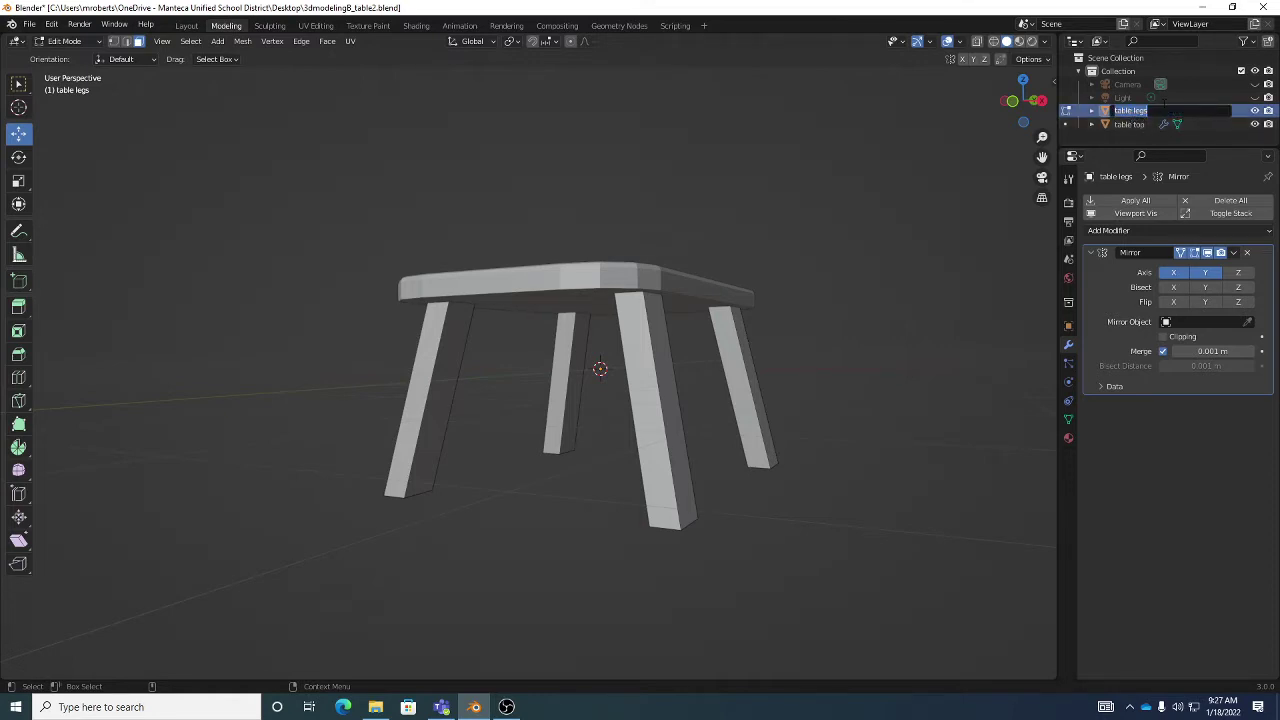
pyautogui.press('Return')
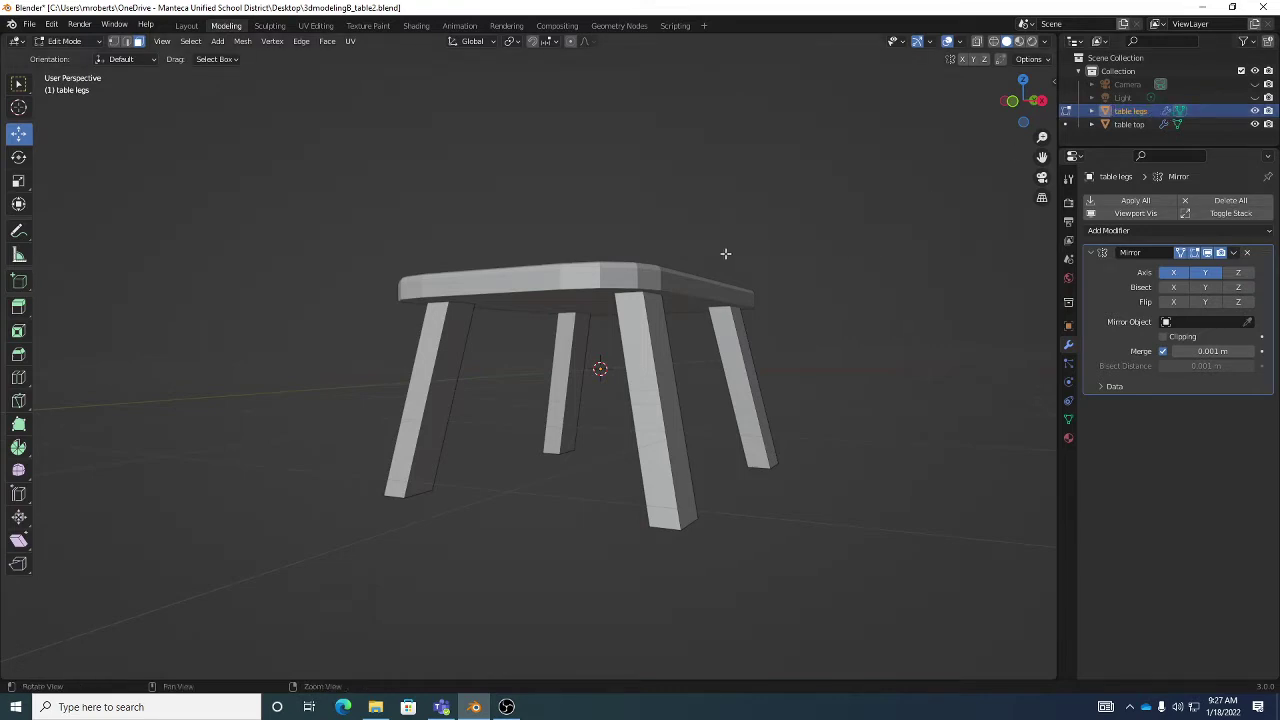
pyautogui.moveTo(723, 251); pyautogui.dragTo(695, 287, button='middle')
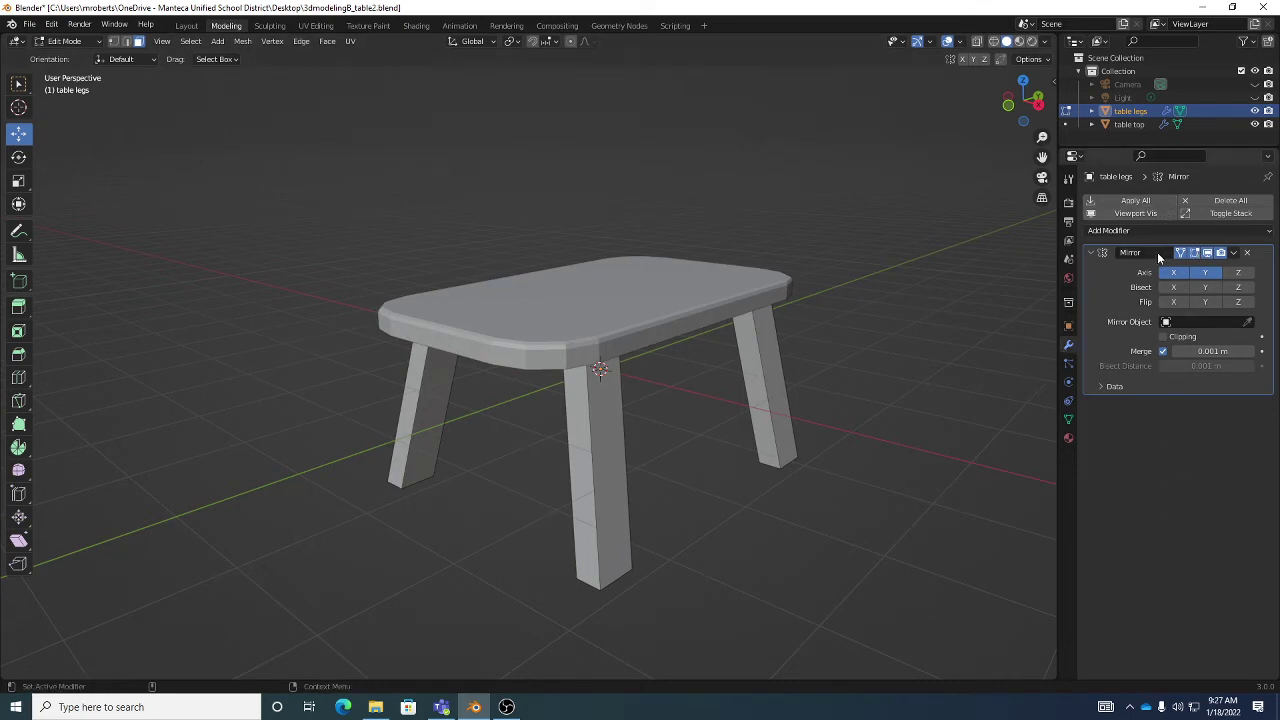
pyautogui.click(1136, 229)
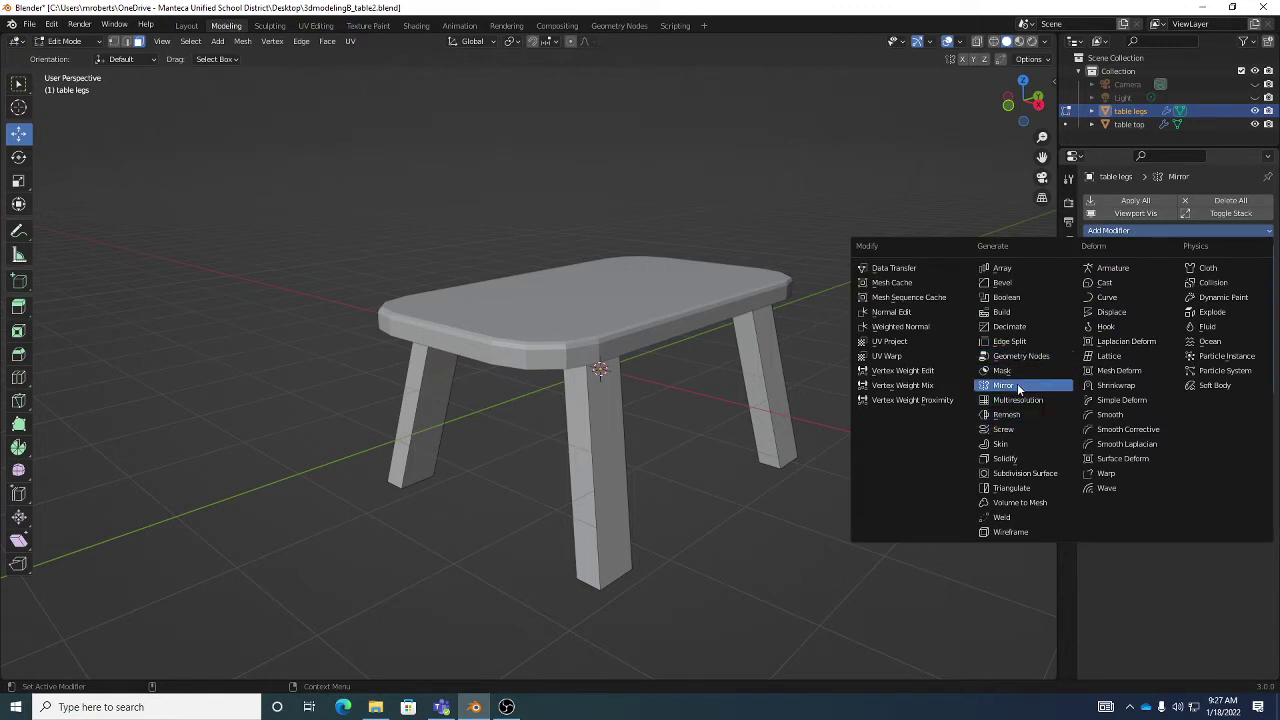
pyautogui.moveTo(798, 324)
pyautogui.mouseDown(button='middle')
pyautogui.moveTo(740, 325)
pyautogui.moveTo(795, 323)
pyautogui.mouseUp(button='middle')
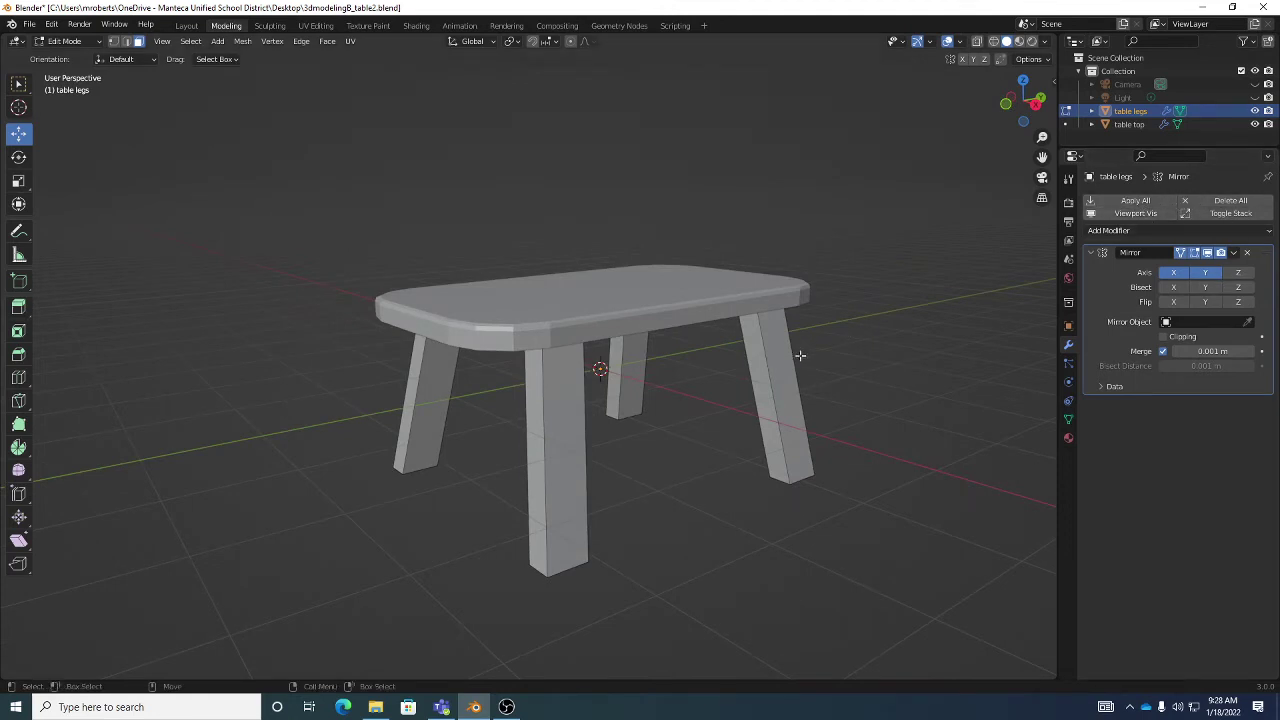
pyautogui.moveTo(804, 357); pyautogui.dragTo(829, 325, button='middle')
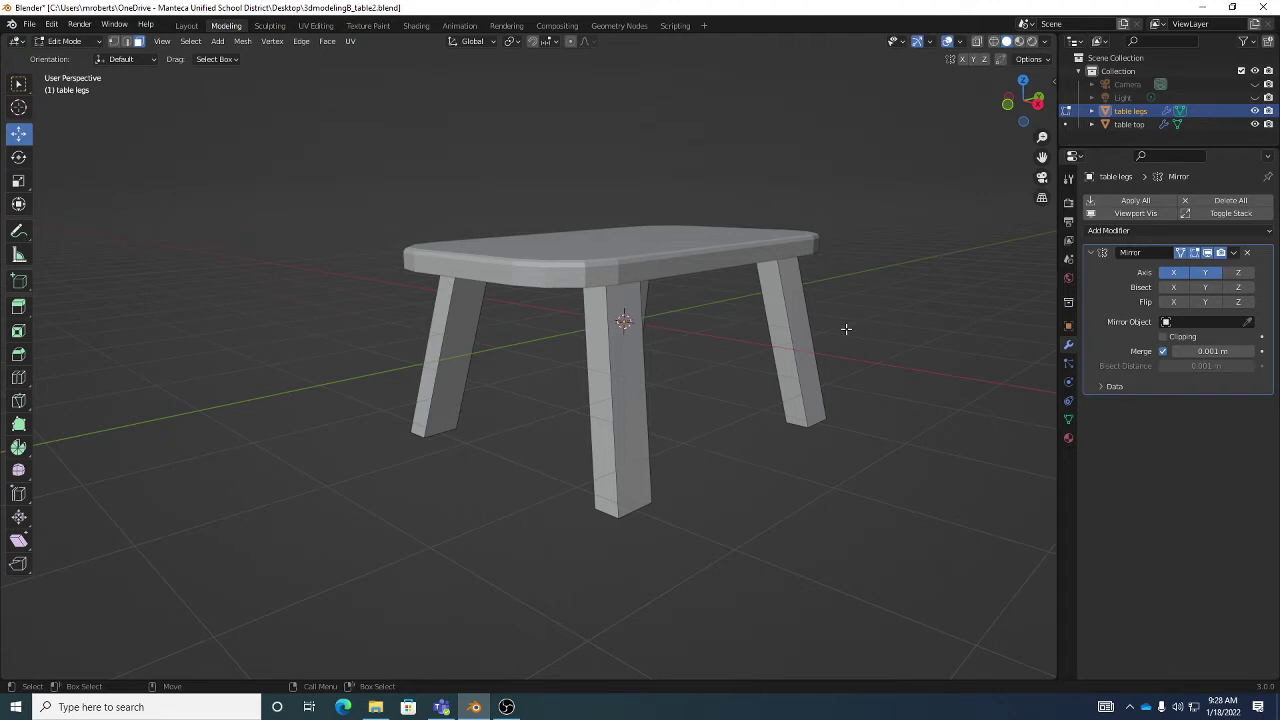
# Change to Object Mode and select the table top and the table legs in turn, ending with the legs selected
pyautogui.click(72, 42)
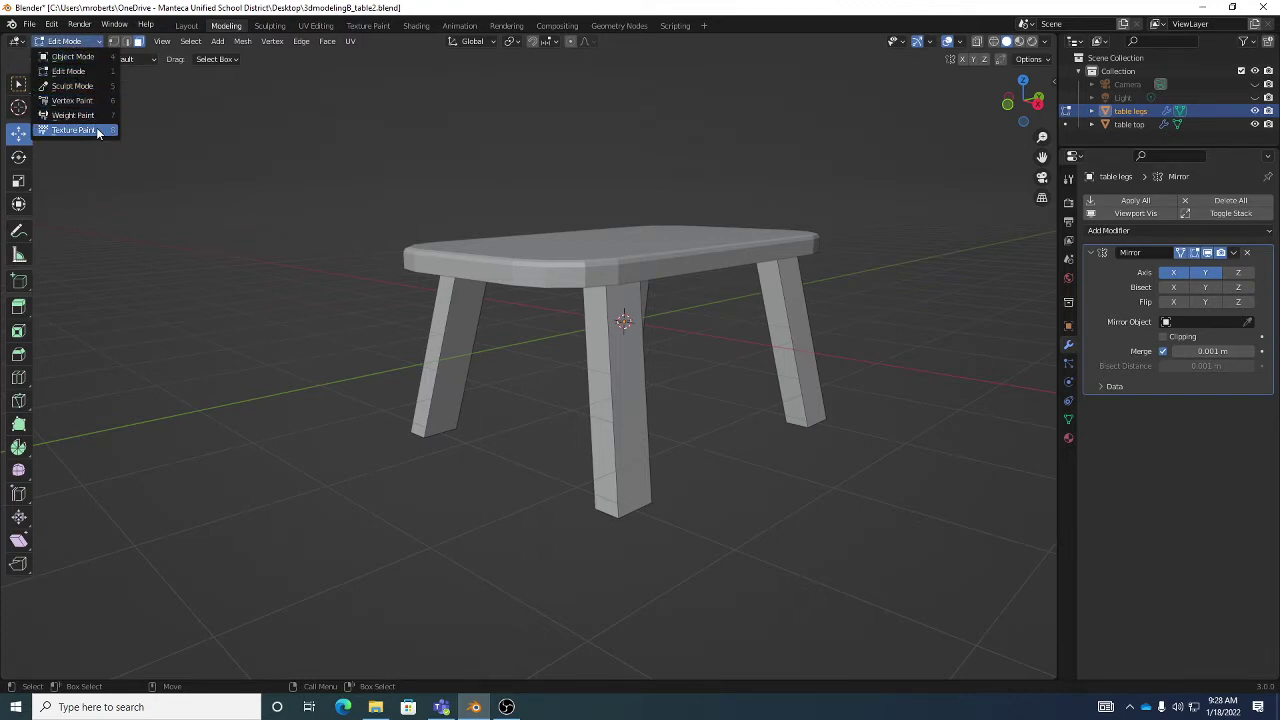
pyautogui.click(100, 58)
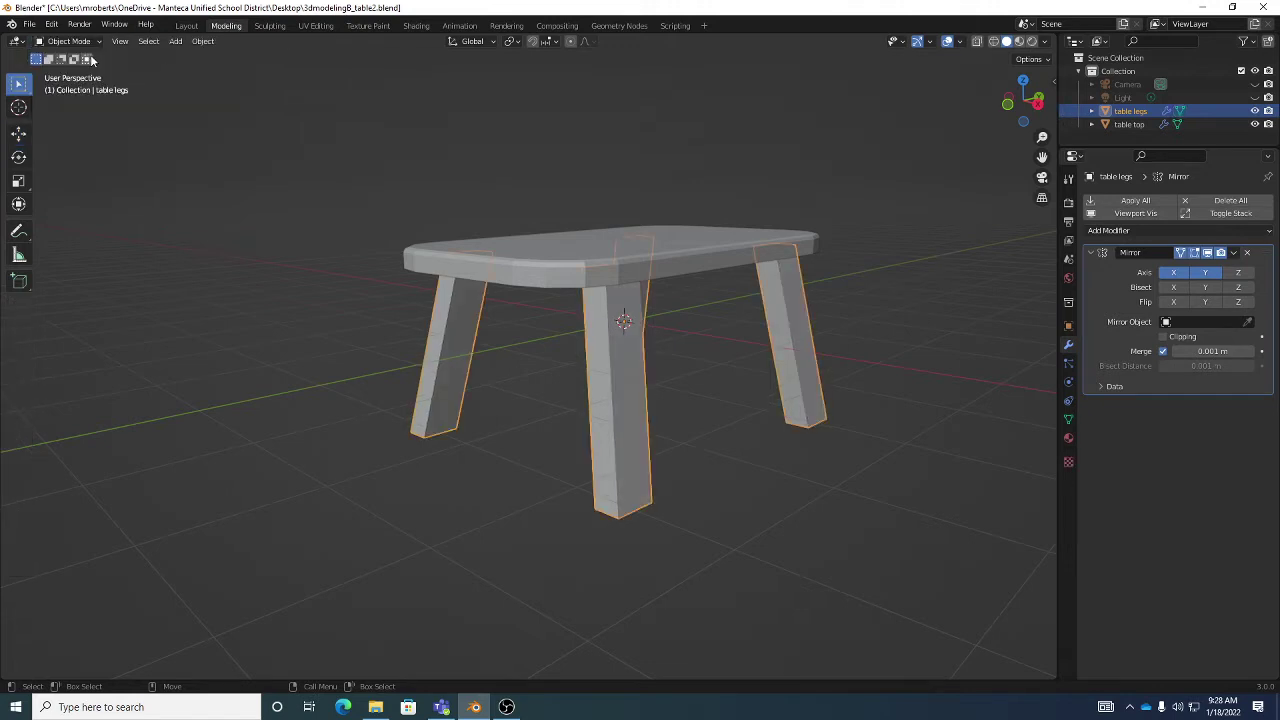
pyautogui.click(688, 250)
pyautogui.click(609, 392)
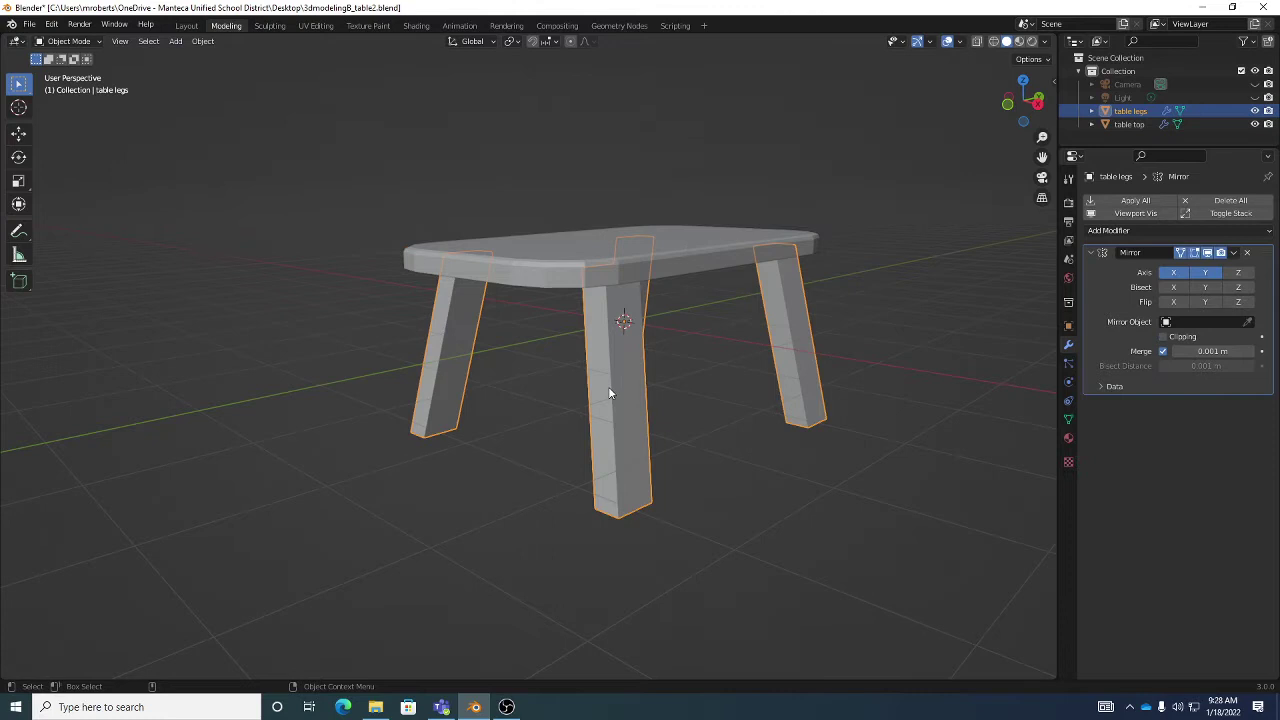
pyautogui.click(652, 265)
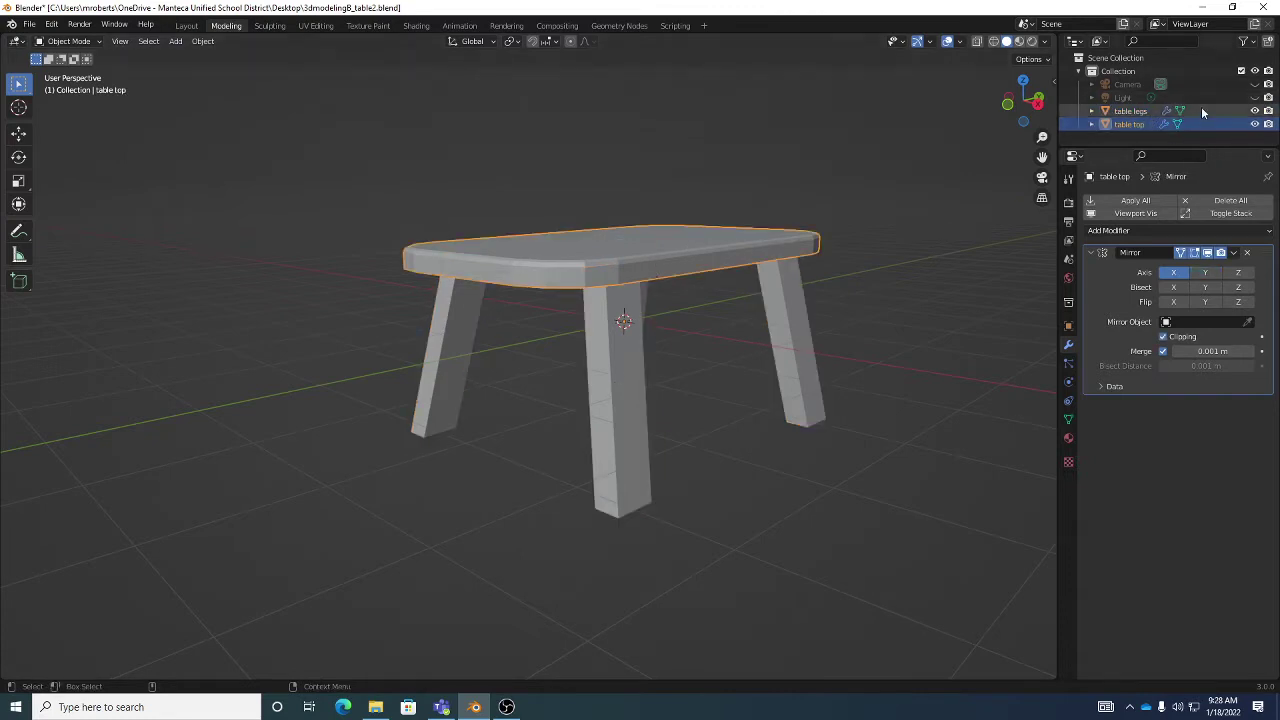
pyautogui.click(786, 290)
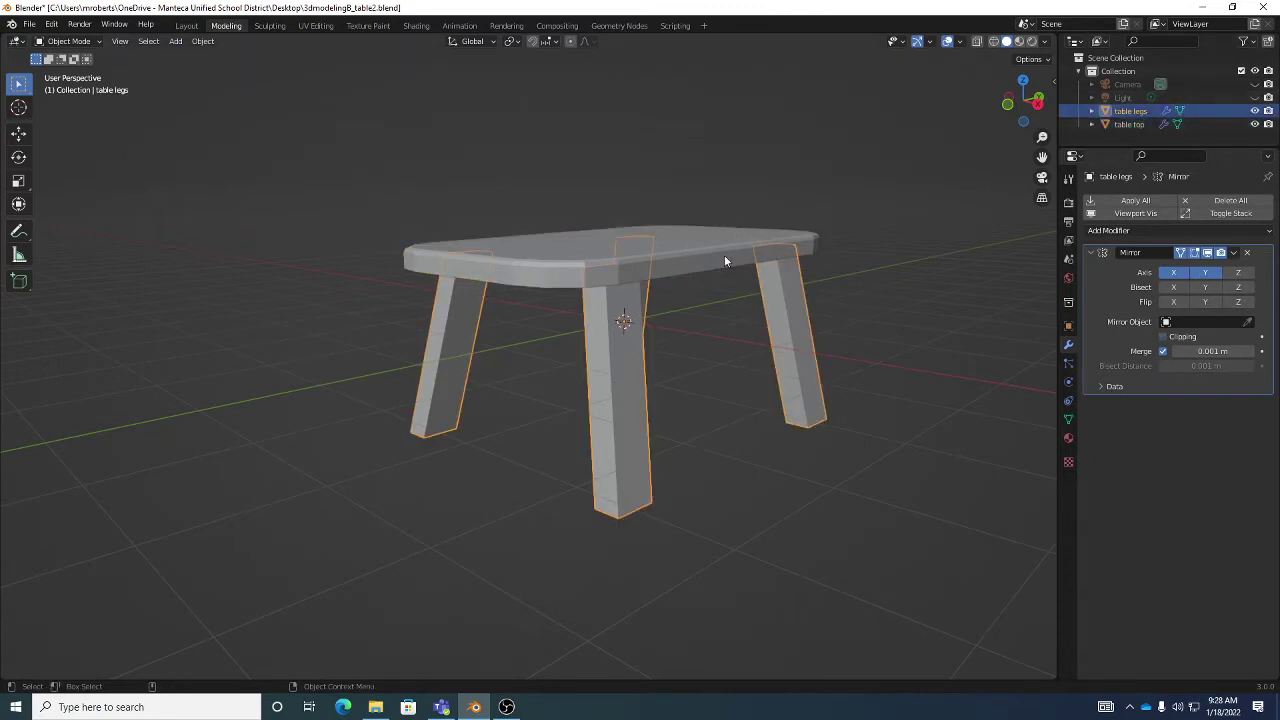
pyautogui.moveTo(720, 308); pyautogui.dragTo(726, 323, button='middle')
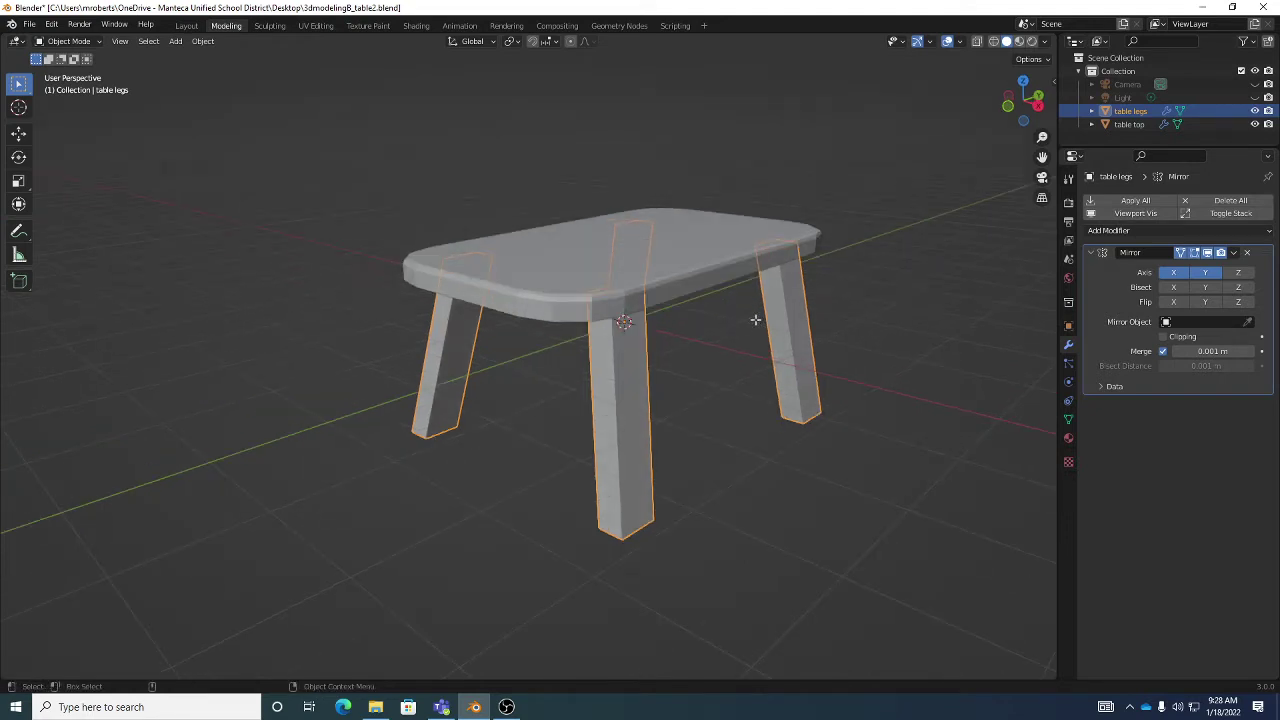
# Enter Edit Mode on the table legs and select a vertex, an edge and a side face in their respective selection modes
pyautogui.press('Tab')
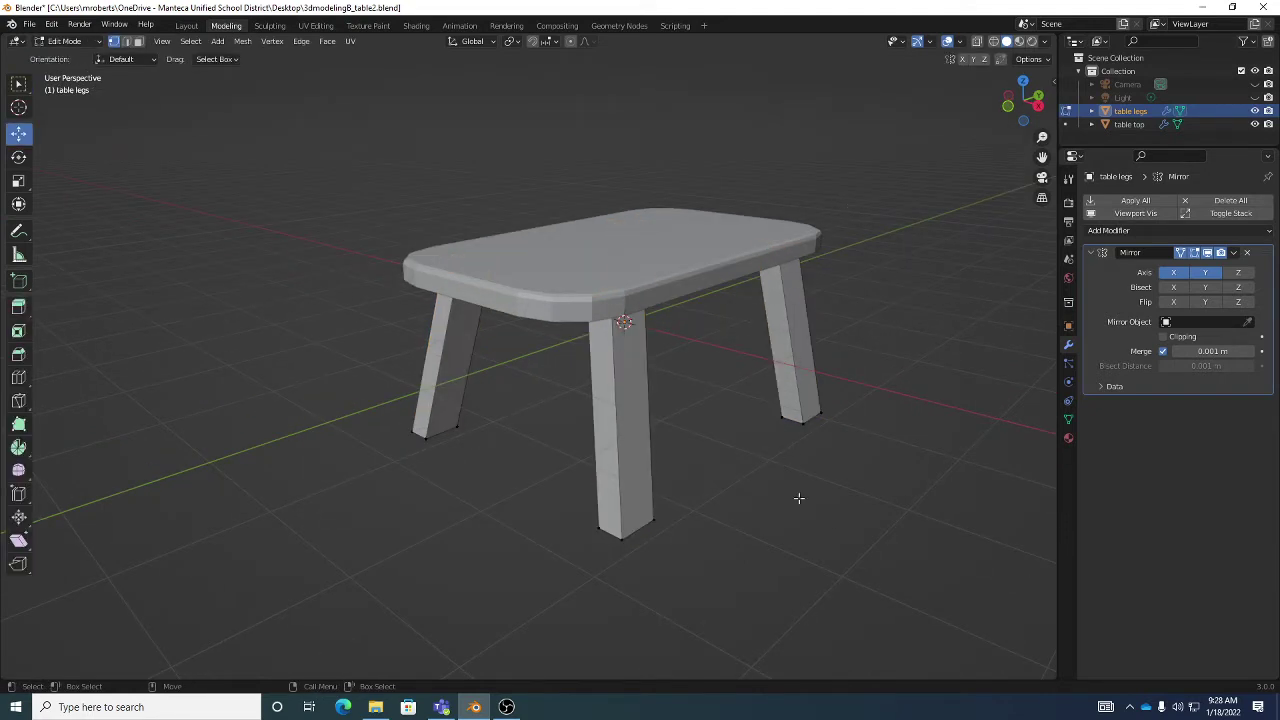
pyautogui.click(803, 424)
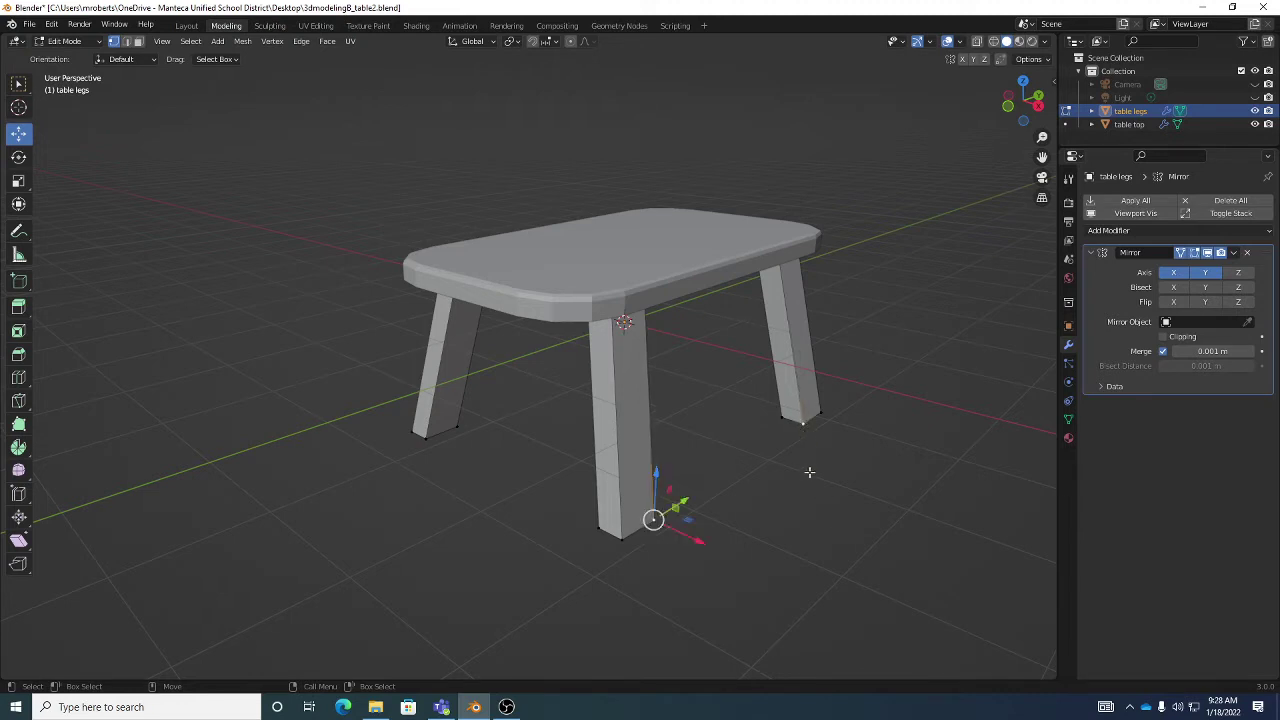
pyautogui.click(814, 480)
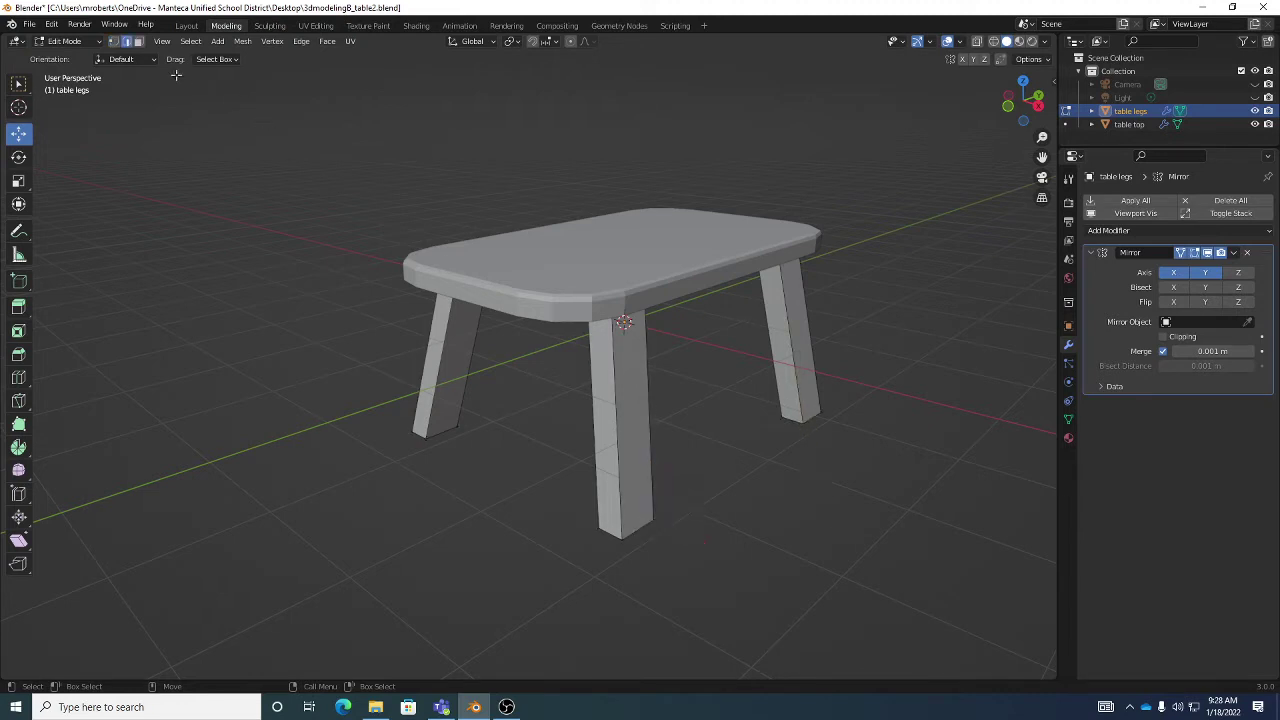
pyautogui.click(622, 398)
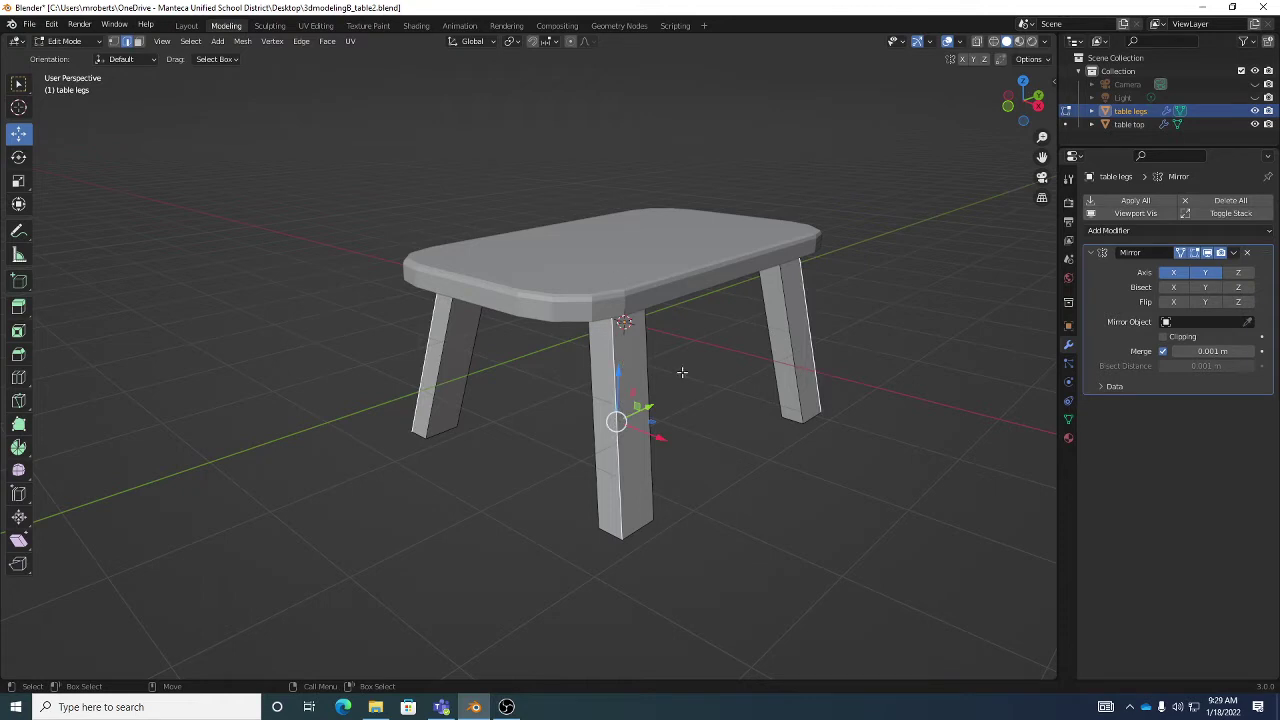
pyautogui.press('3')
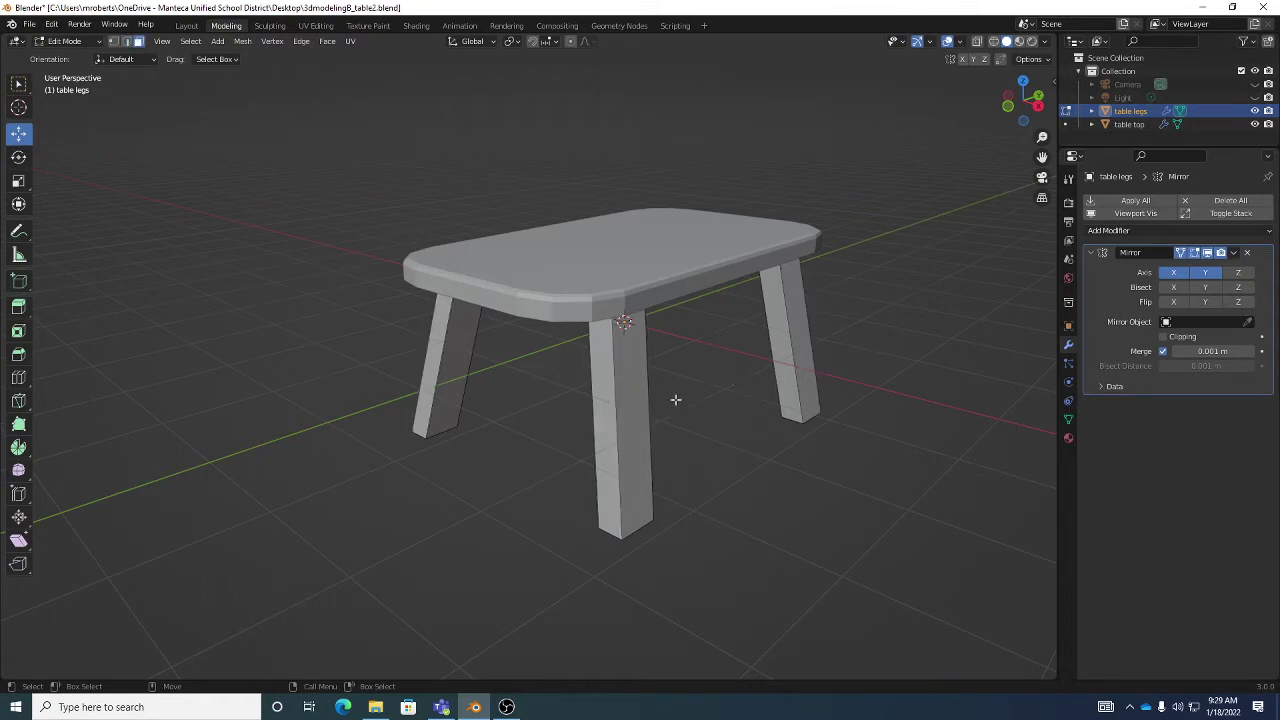
pyautogui.click(638, 390)
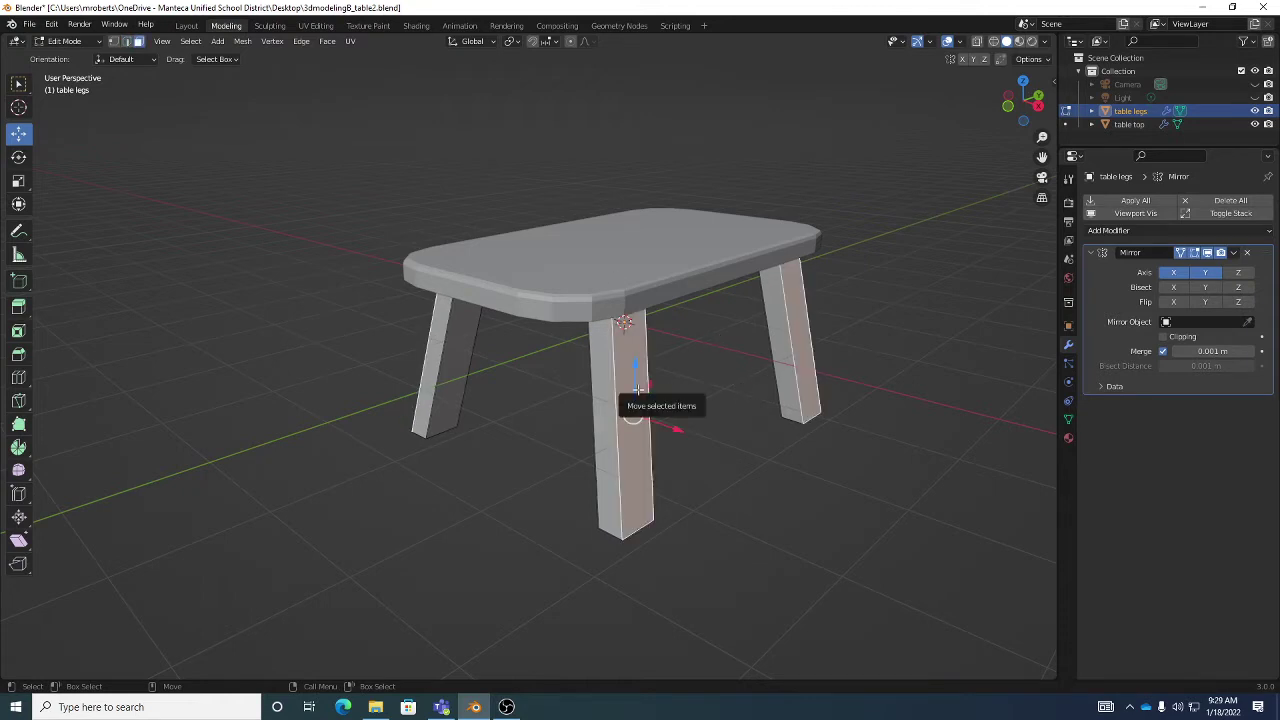
# Set the keymap preset to Industry Compatible in the preferences and close them
pyautogui.click(50, 26)
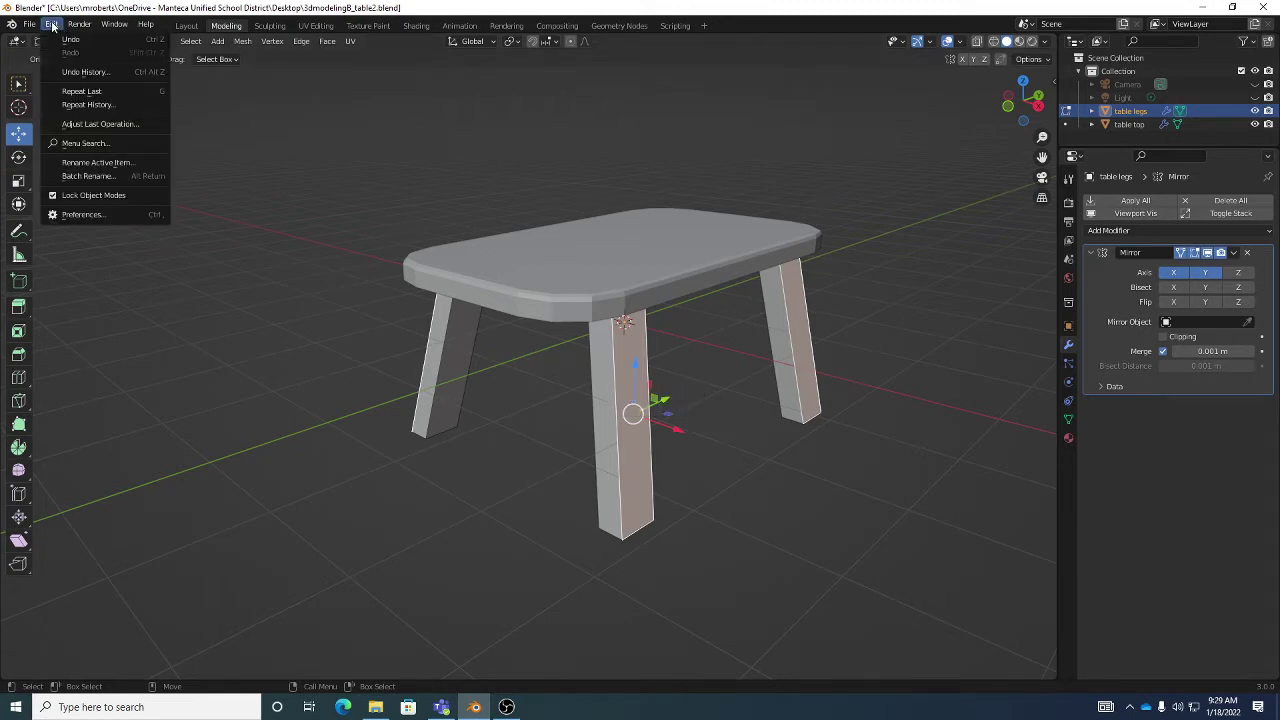
pyautogui.click(74, 215)
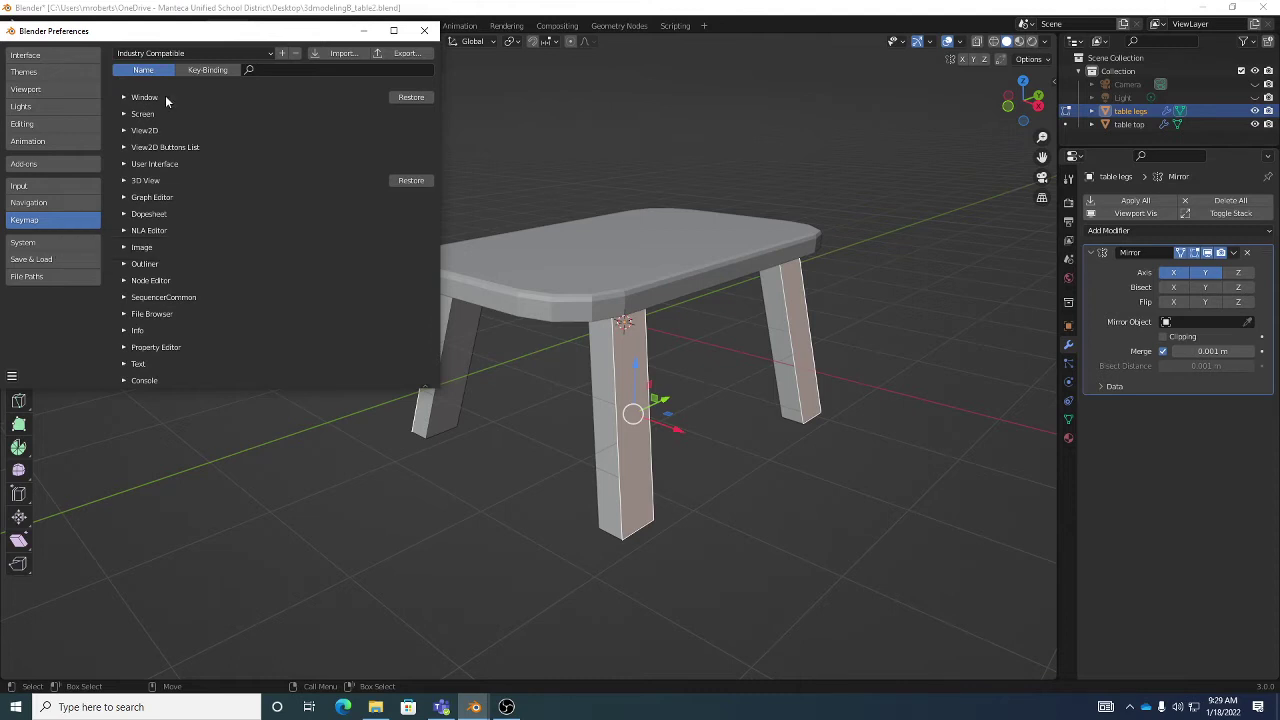
pyautogui.click(424, 30)
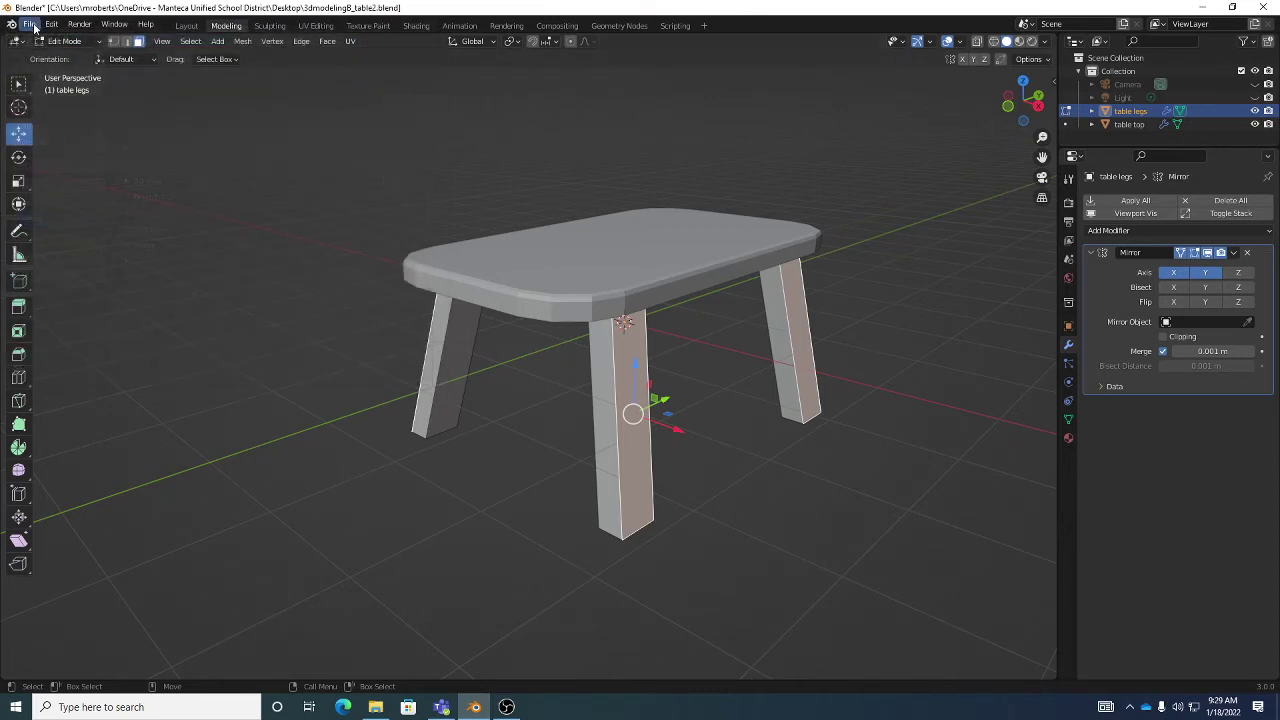
pyautogui.click(51, 24)
pyautogui.click(87, 218)
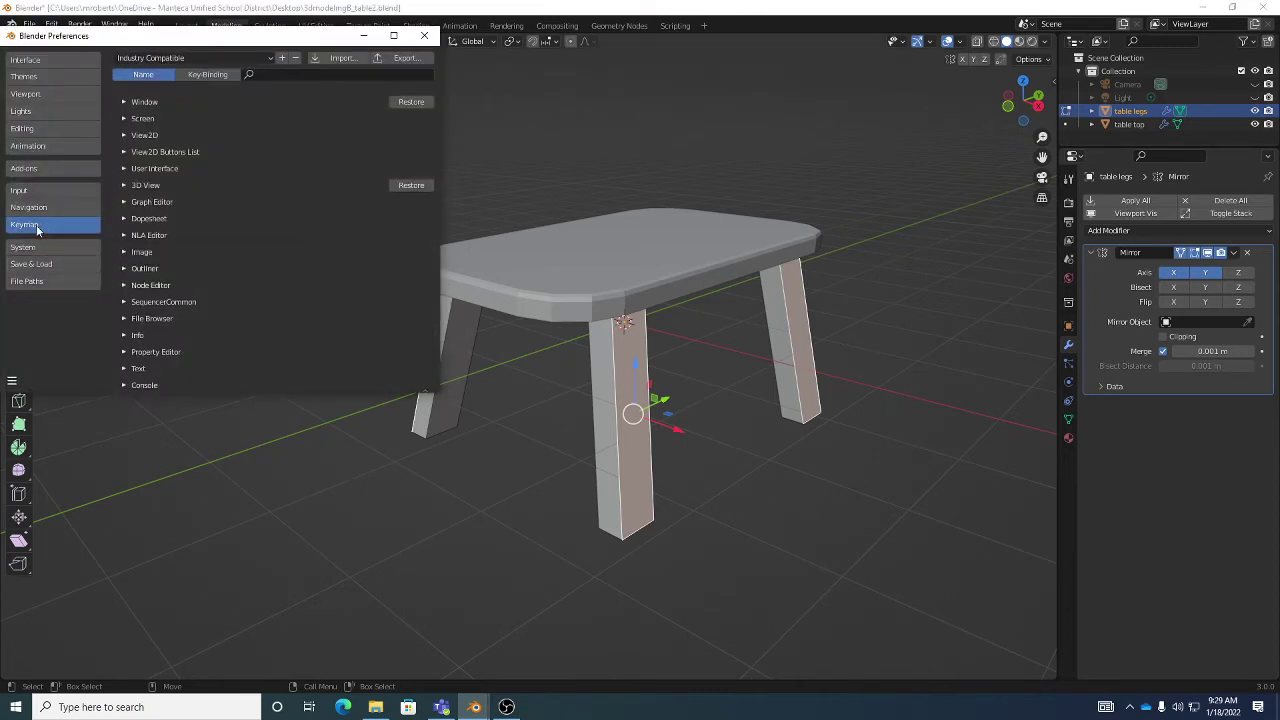
pyautogui.click(232, 58)
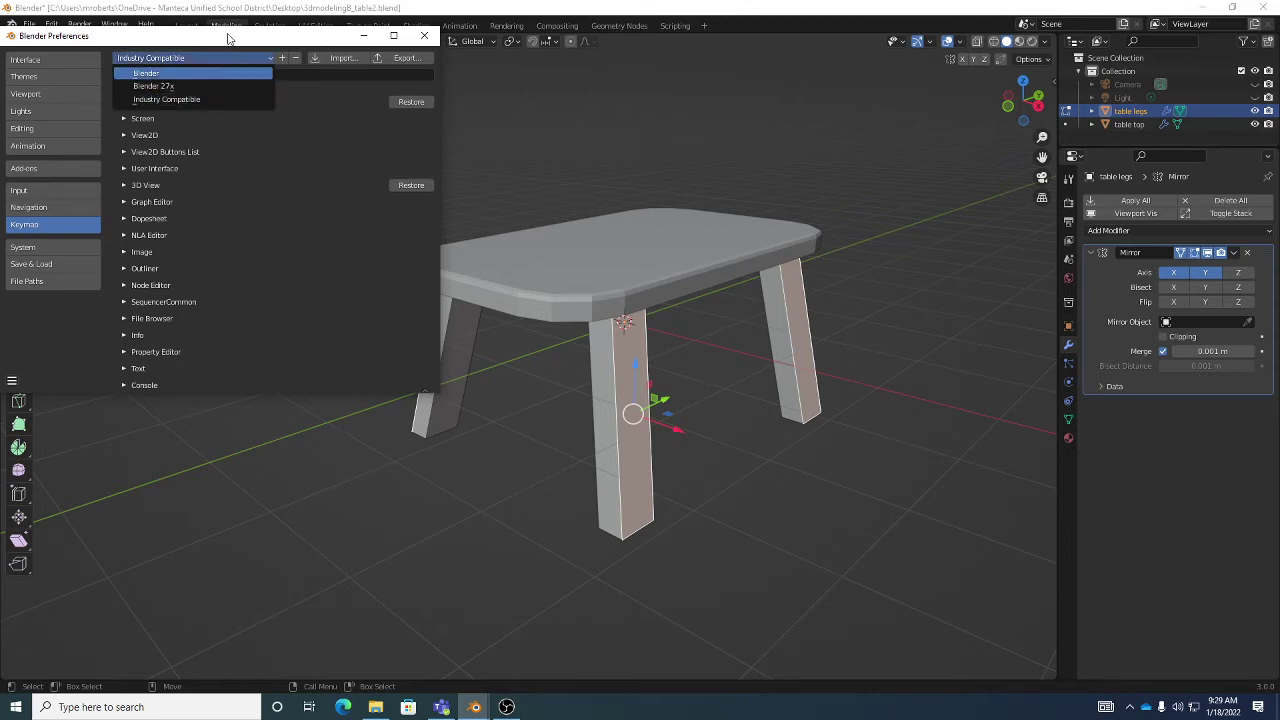
pyautogui.click(209, 99)
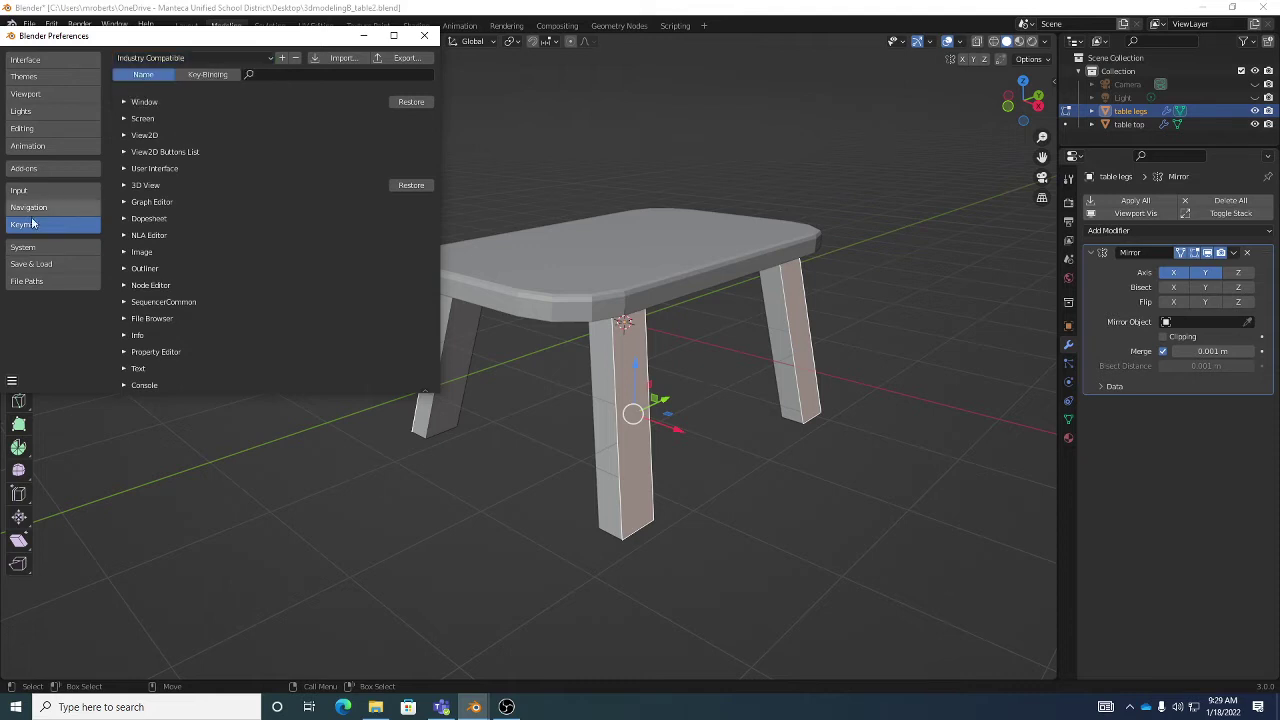
pyautogui.click(228, 57)
pyautogui.click(207, 99)
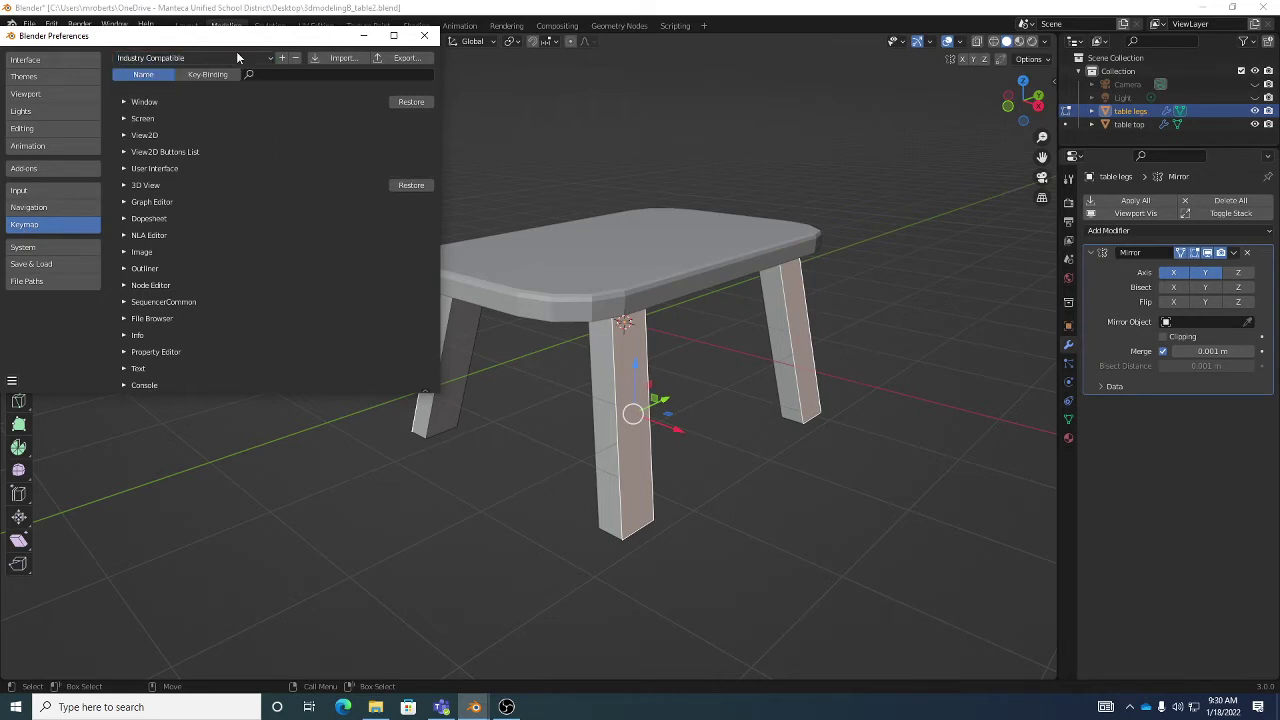
pyautogui.click(424, 35)
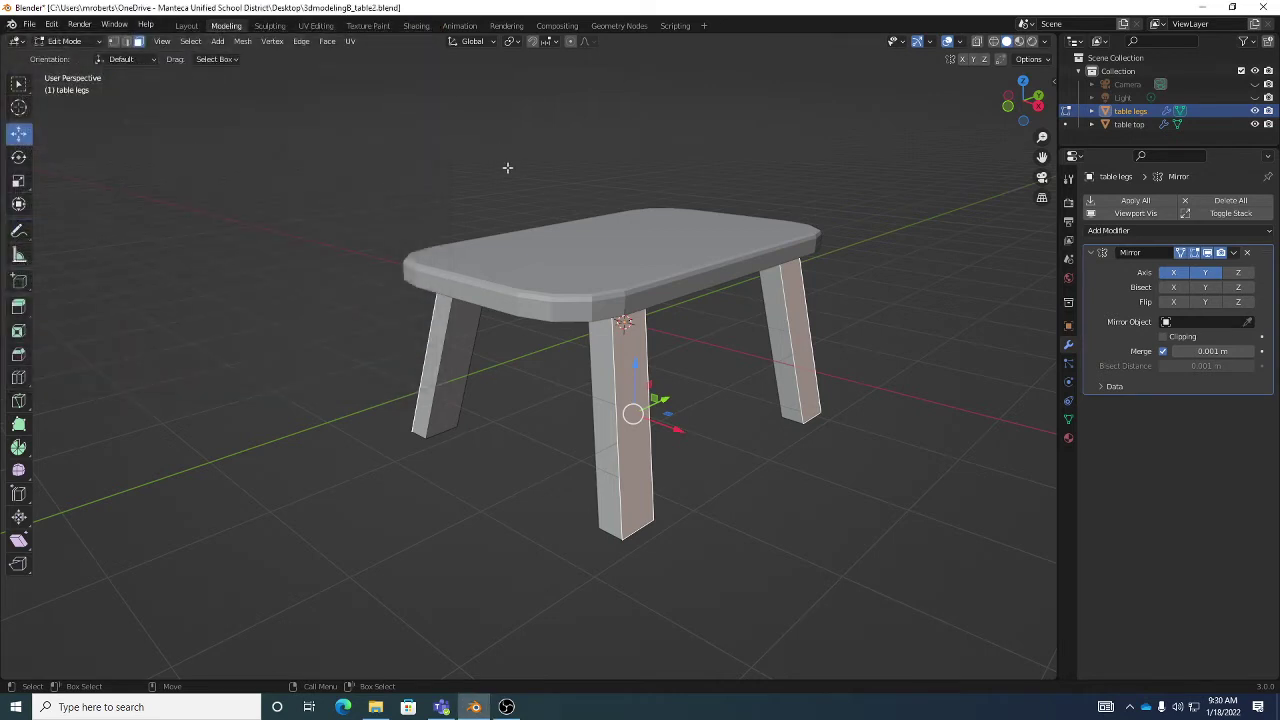
# Clear the face selection on the table legs
pyautogui.click(114, 24)
pyautogui.click(902, 357)
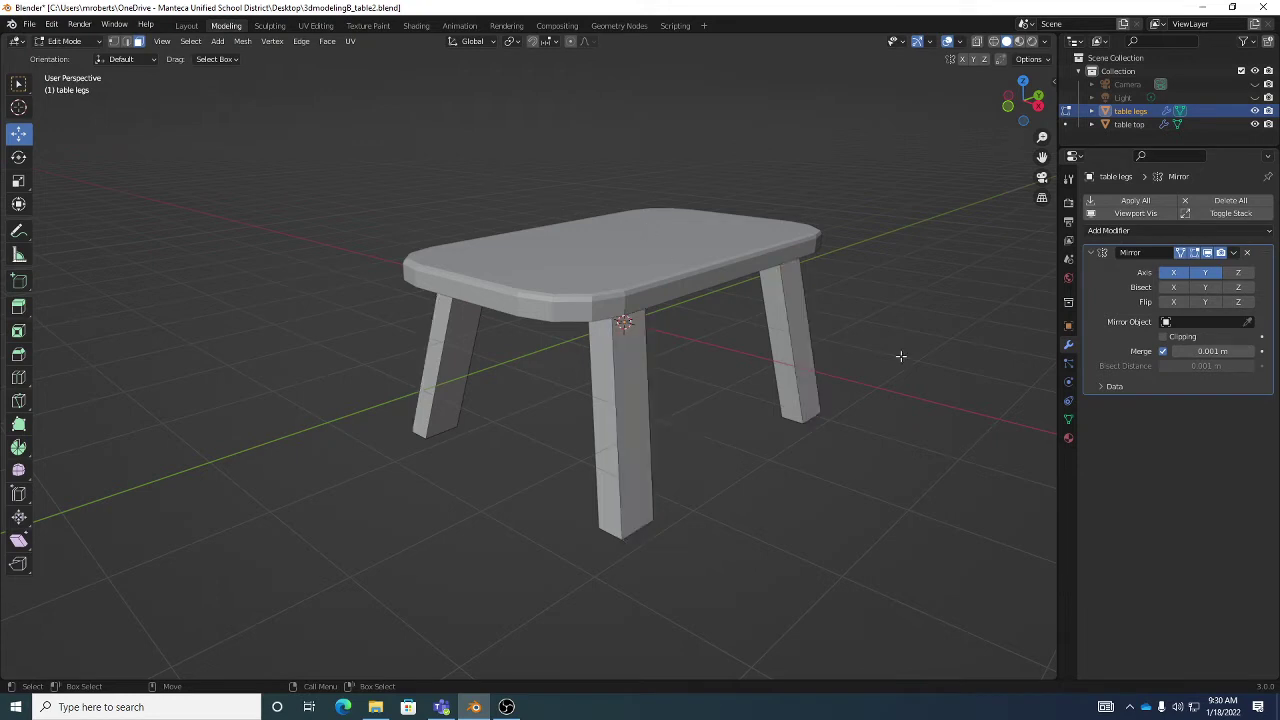
pyautogui.moveTo(718, 408); pyautogui.dragTo(622, 372, button='middle')
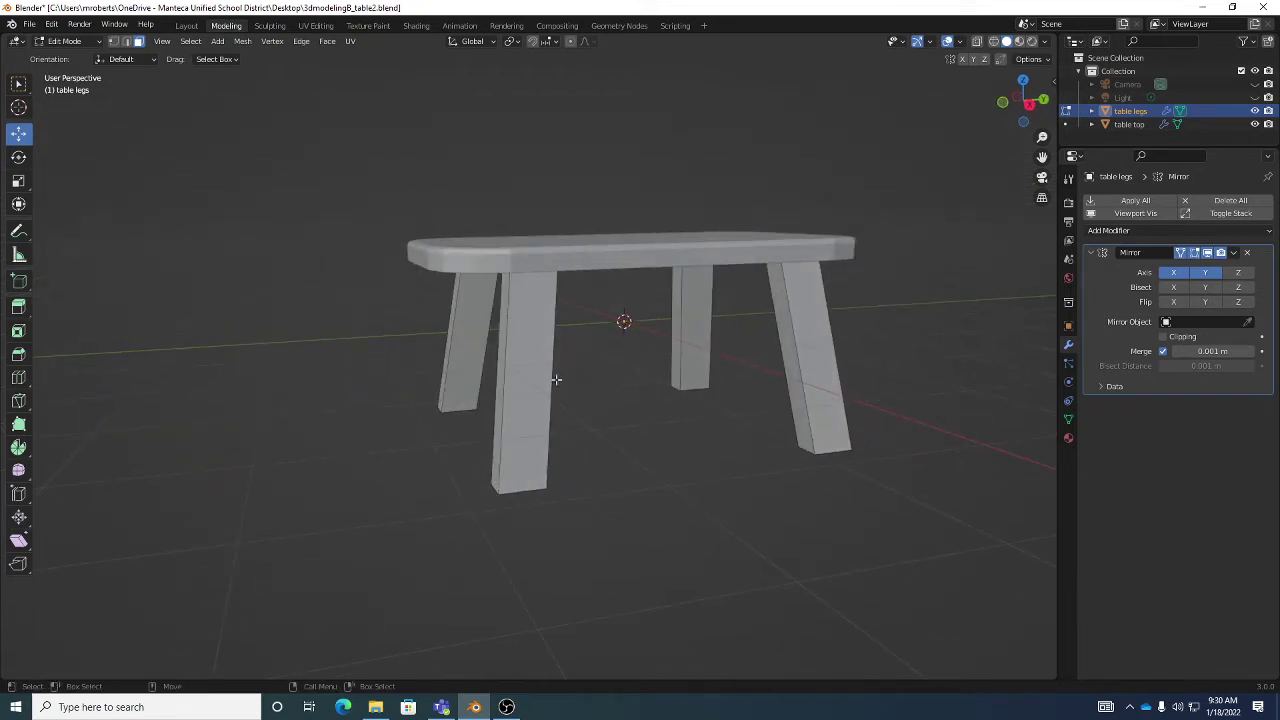
pyautogui.moveTo(556, 314); pyautogui.dragTo(654, 318, button='middle')
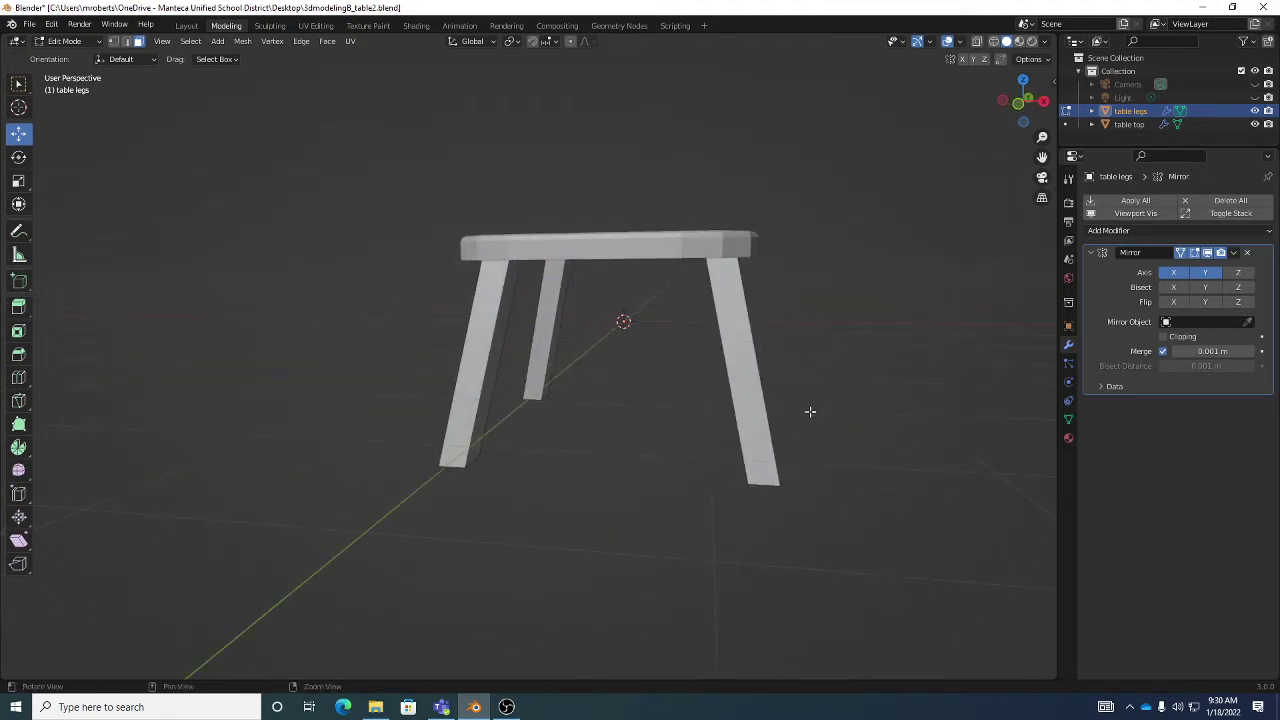
# Select the outward-facing side face of the near table leg, inspect it and its mirrored copies around the table, and clear the selection
pyautogui.moveTo(809, 409); pyautogui.dragTo(711, 423, button='middle')
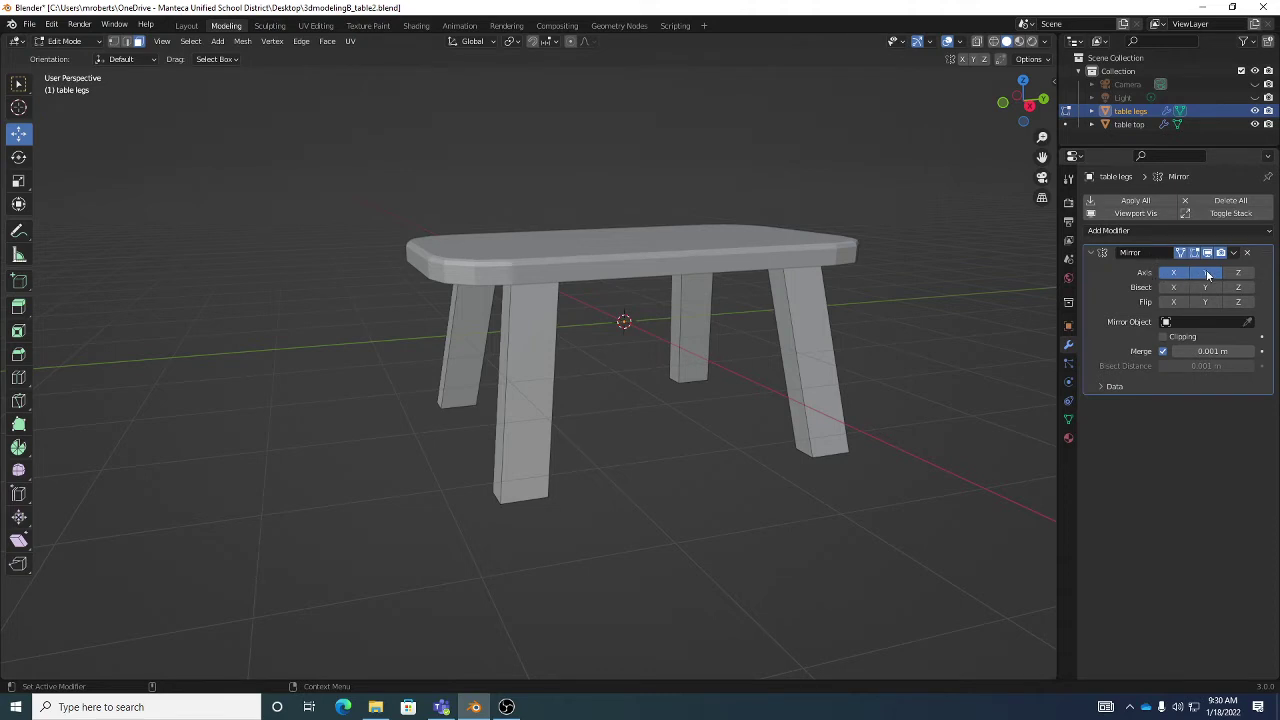
pyautogui.click(530, 355)
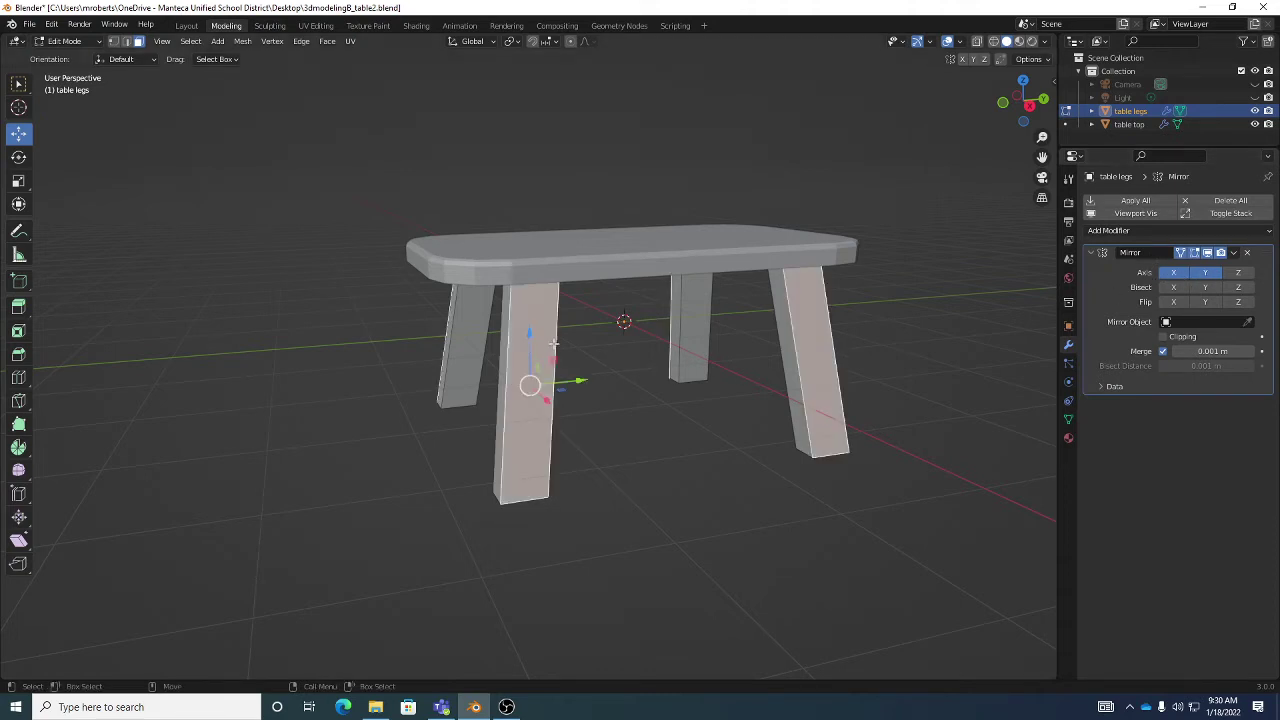
pyautogui.moveTo(576, 350); pyautogui.dragTo(641, 346, button='middle')
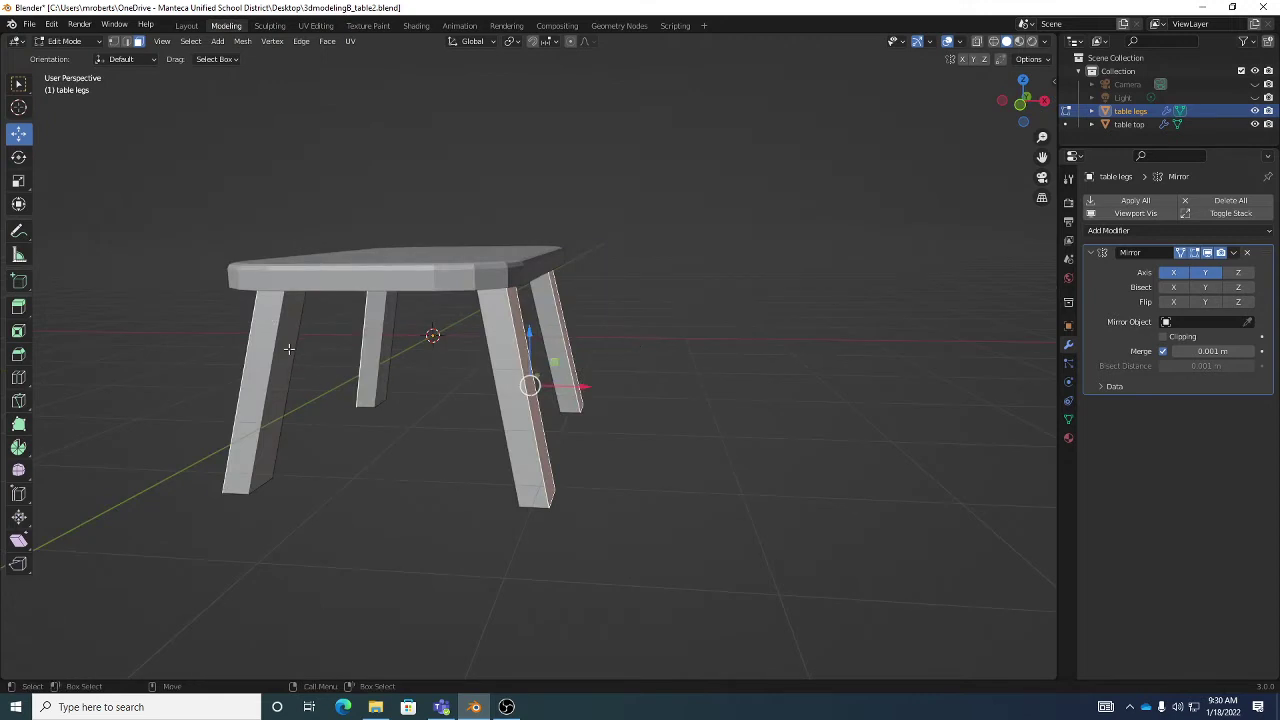
pyautogui.moveTo(290, 350); pyautogui.dragTo(696, 294, button='middle')
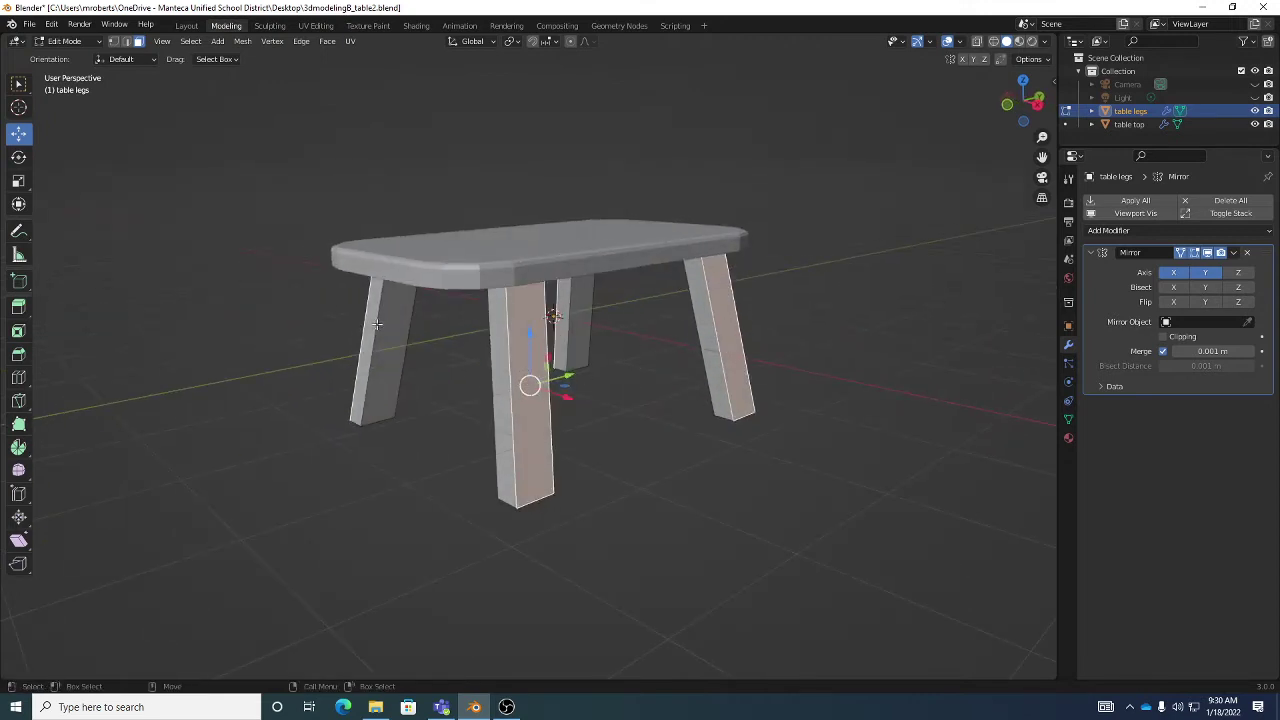
pyautogui.click(627, 462)
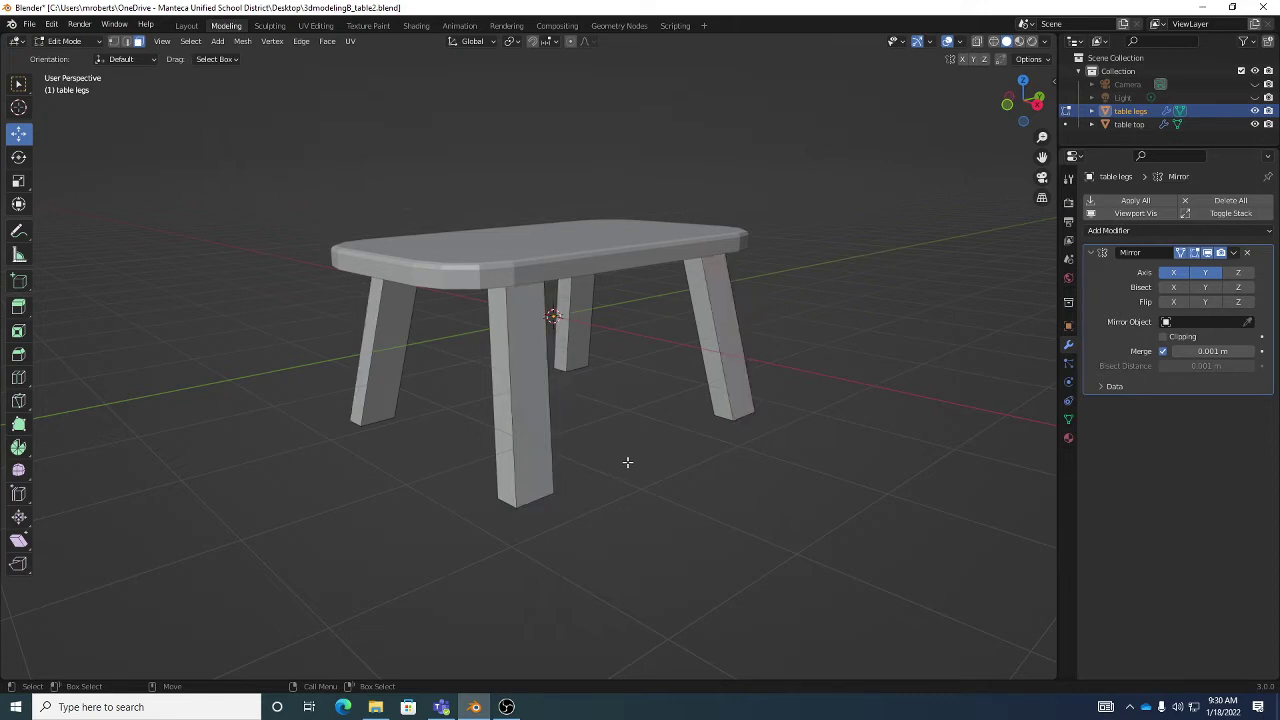
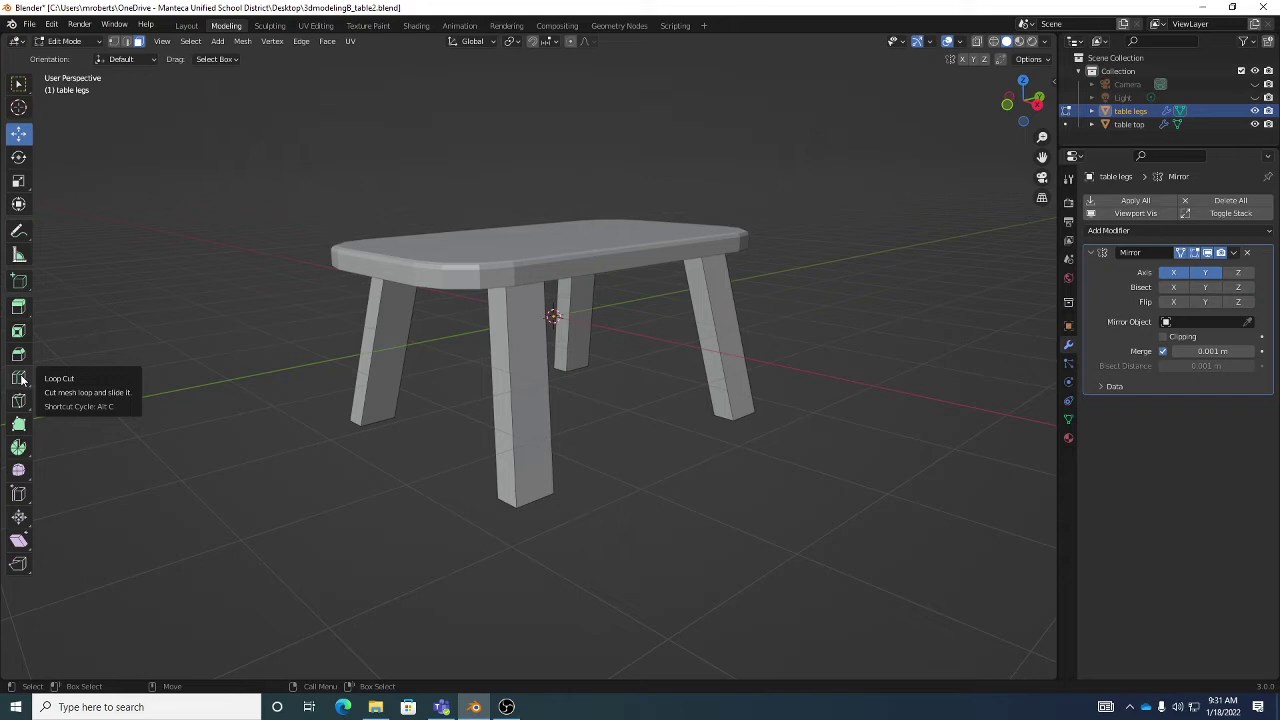
# Add three horizontal loop cuts around the table legs: one at mid-height, one in the upper part and one in the lower part
pyautogui.click(21, 378)
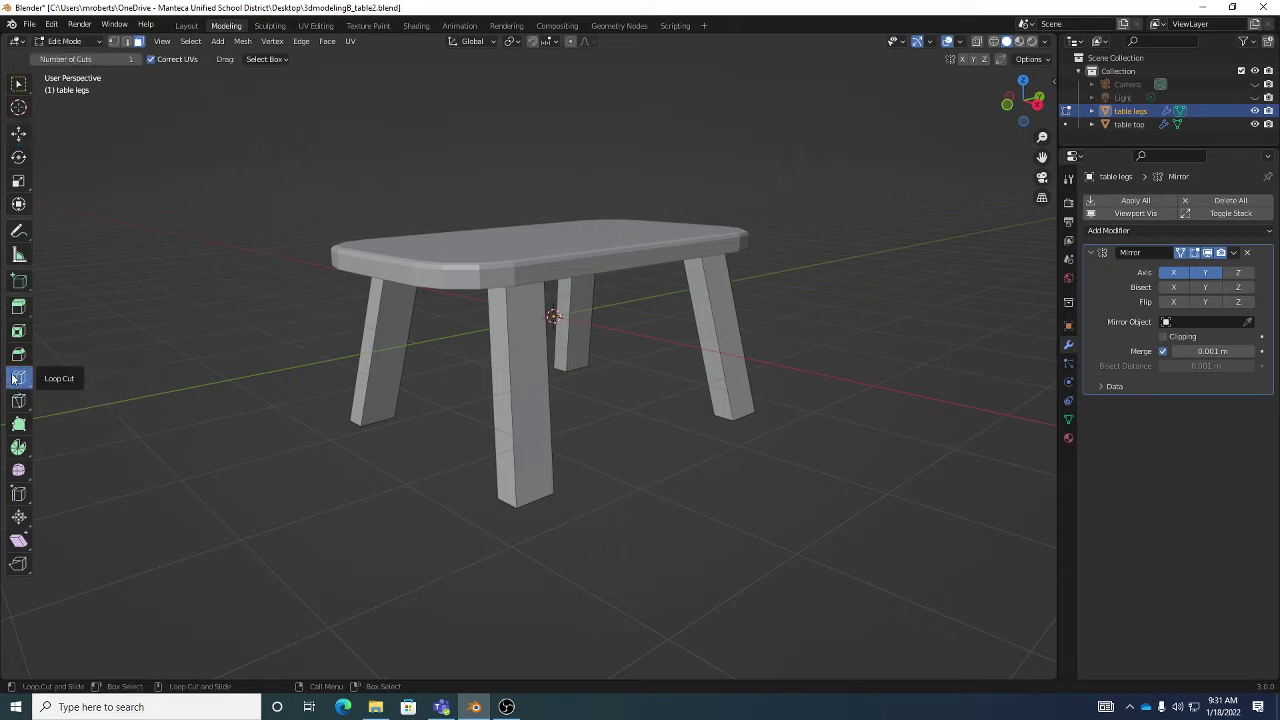
pyautogui.moveTo(517, 380)
pyautogui.mouseDown(button='middle')
pyautogui.moveTo(540, 372)
pyautogui.moveTo(528, 363)
pyautogui.moveTo(496, 381)
pyautogui.mouseUp(button='middle')
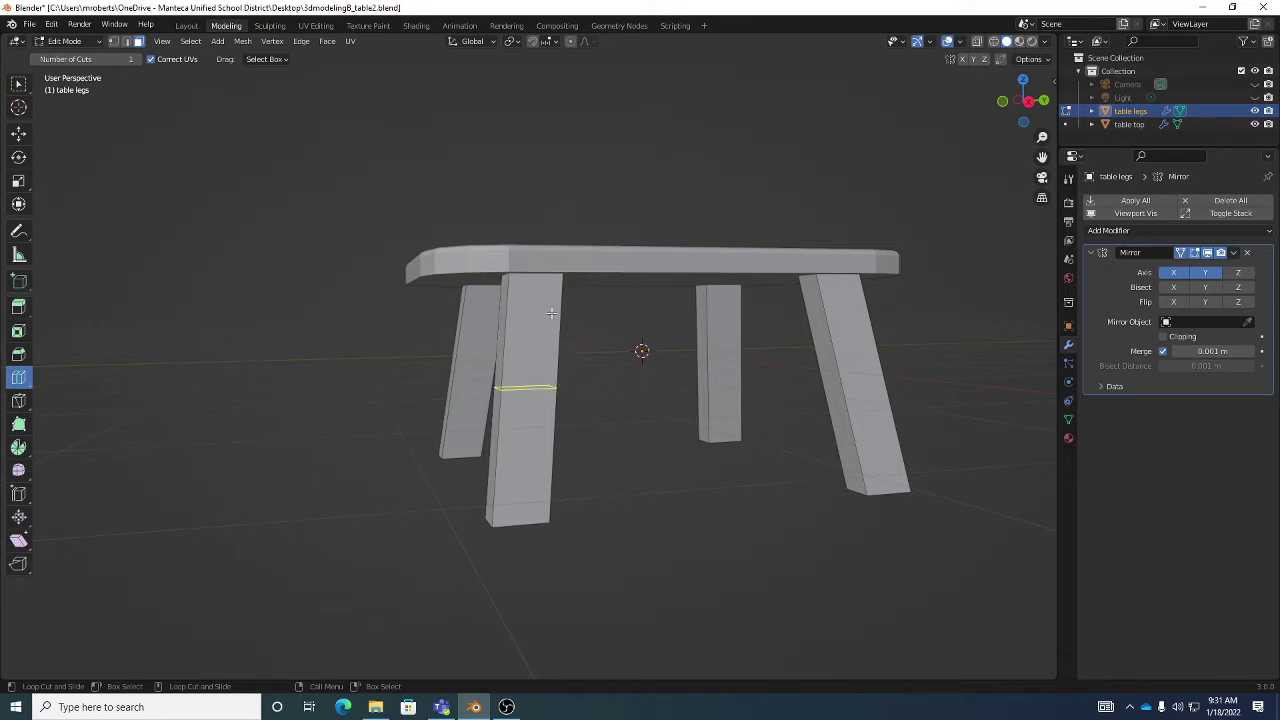
pyautogui.moveTo(552, 400)
pyautogui.mouseDown(button='middle')
pyautogui.moveTo(560, 446)
pyautogui.moveTo(534, 382)
pyautogui.mouseUp(button='middle')
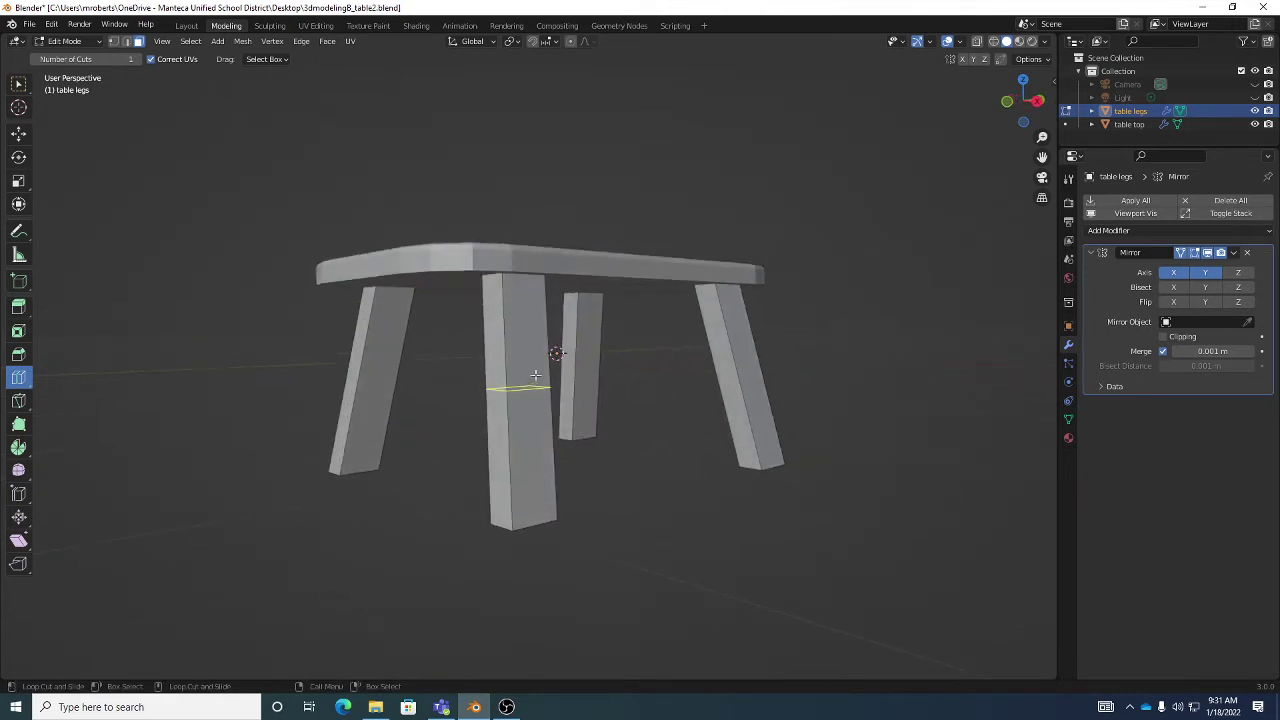
pyautogui.moveTo(480, 449); pyautogui.dragTo(515, 451, button='middle')
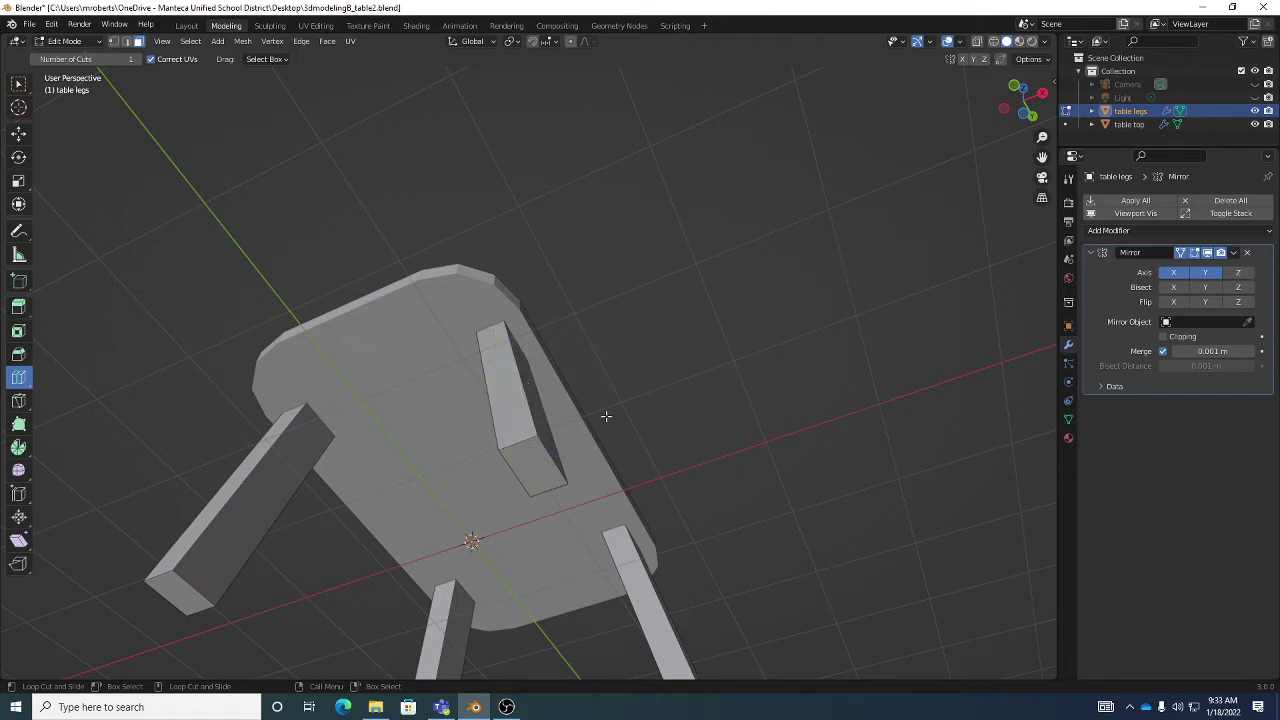
pyautogui.moveTo(569, 400); pyautogui.dragTo(500, 381, button='middle')
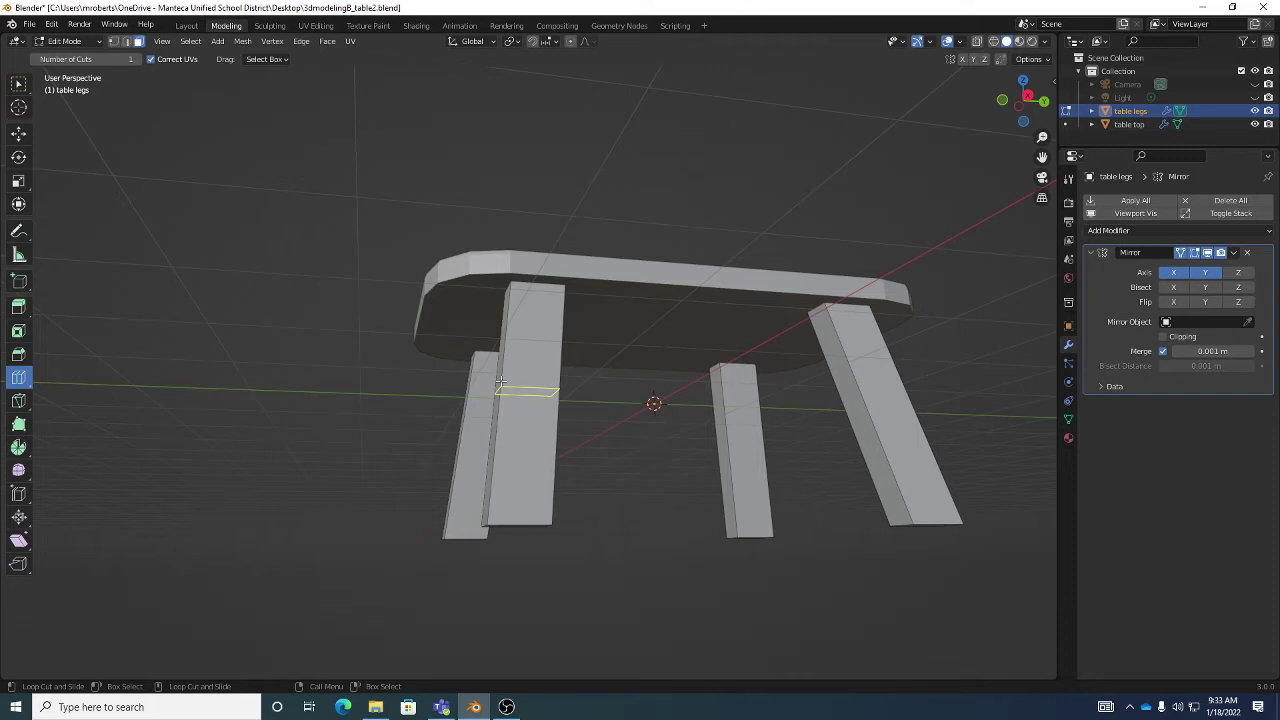
pyautogui.moveTo(500, 385); pyautogui.dragTo(518, 388, button='middle')
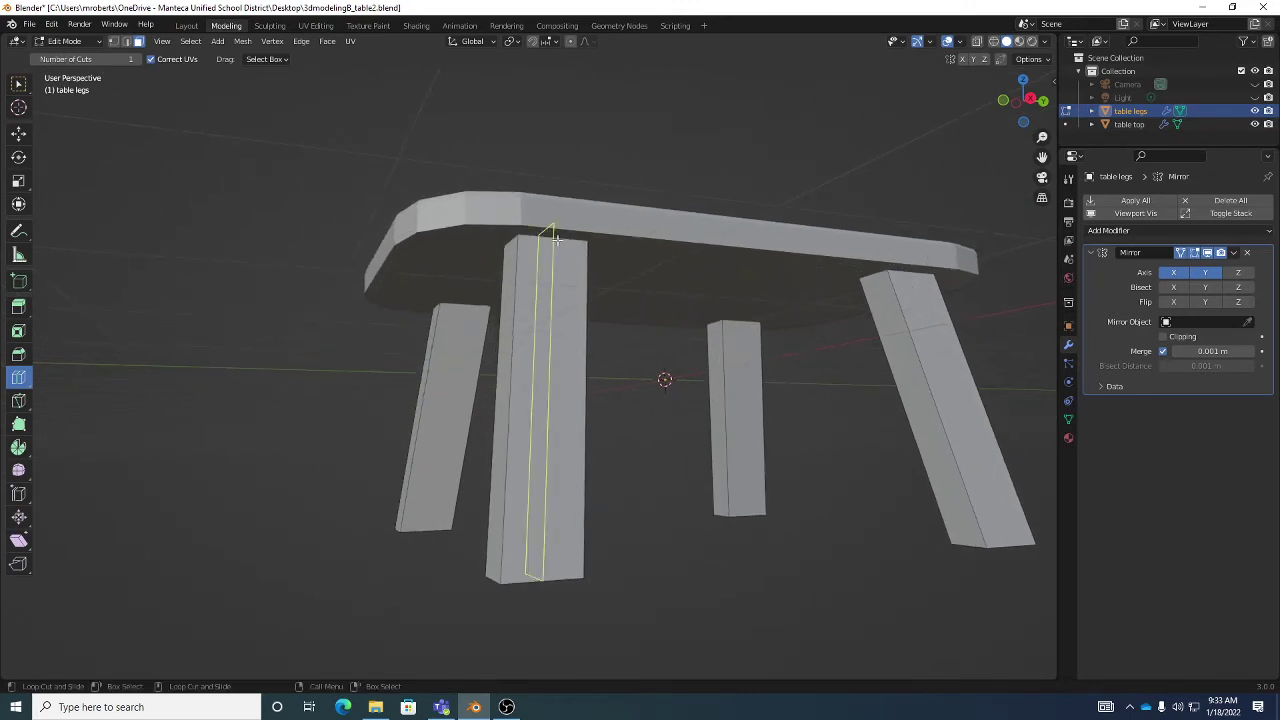
pyautogui.moveTo(477, 423); pyautogui.dragTo(533, 502, button='middle')
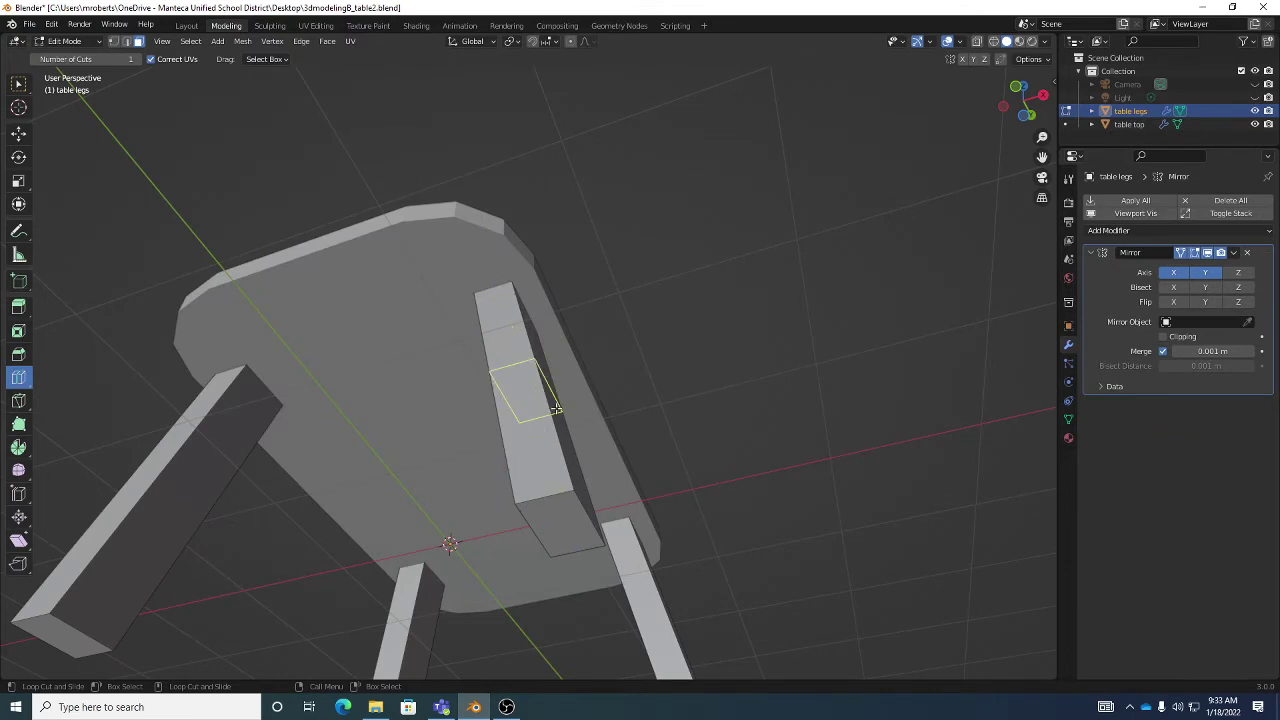
pyautogui.moveTo(490, 397)
pyautogui.mouseDown(button='middle')
pyautogui.moveTo(524, 389)
pyautogui.moveTo(512, 385)
pyautogui.mouseUp(button='middle')
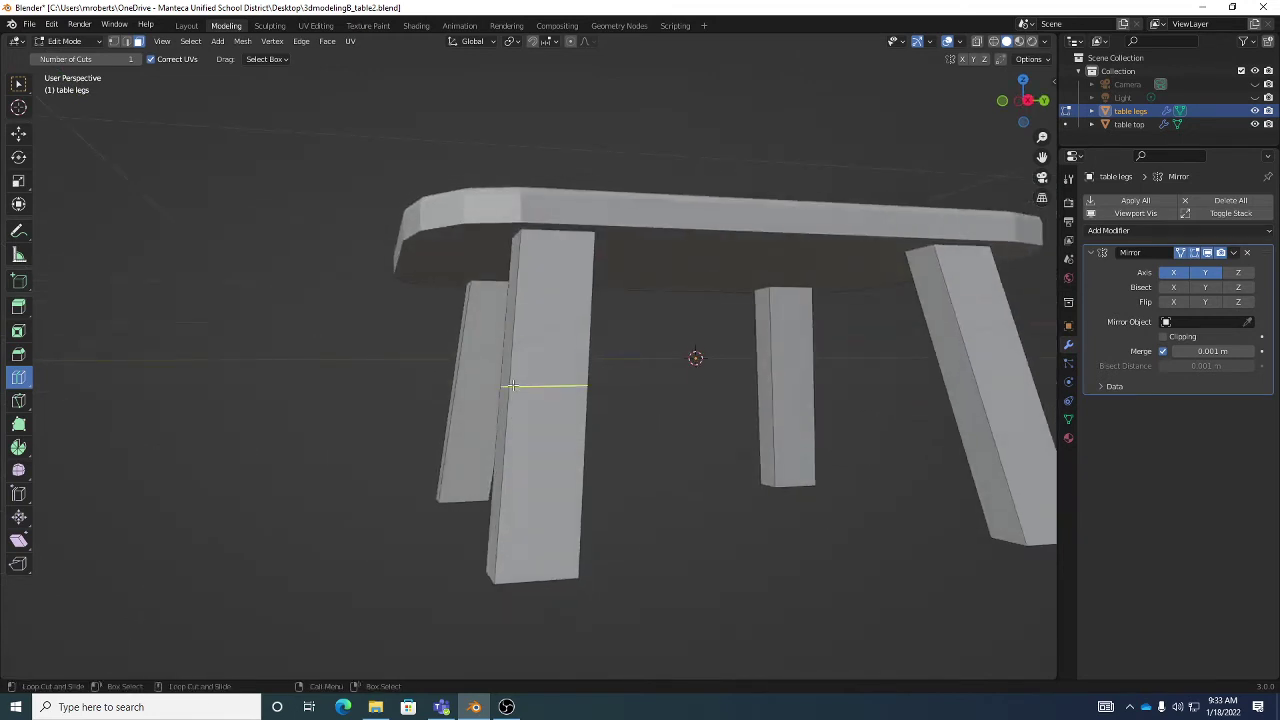
pyautogui.click(508, 386)
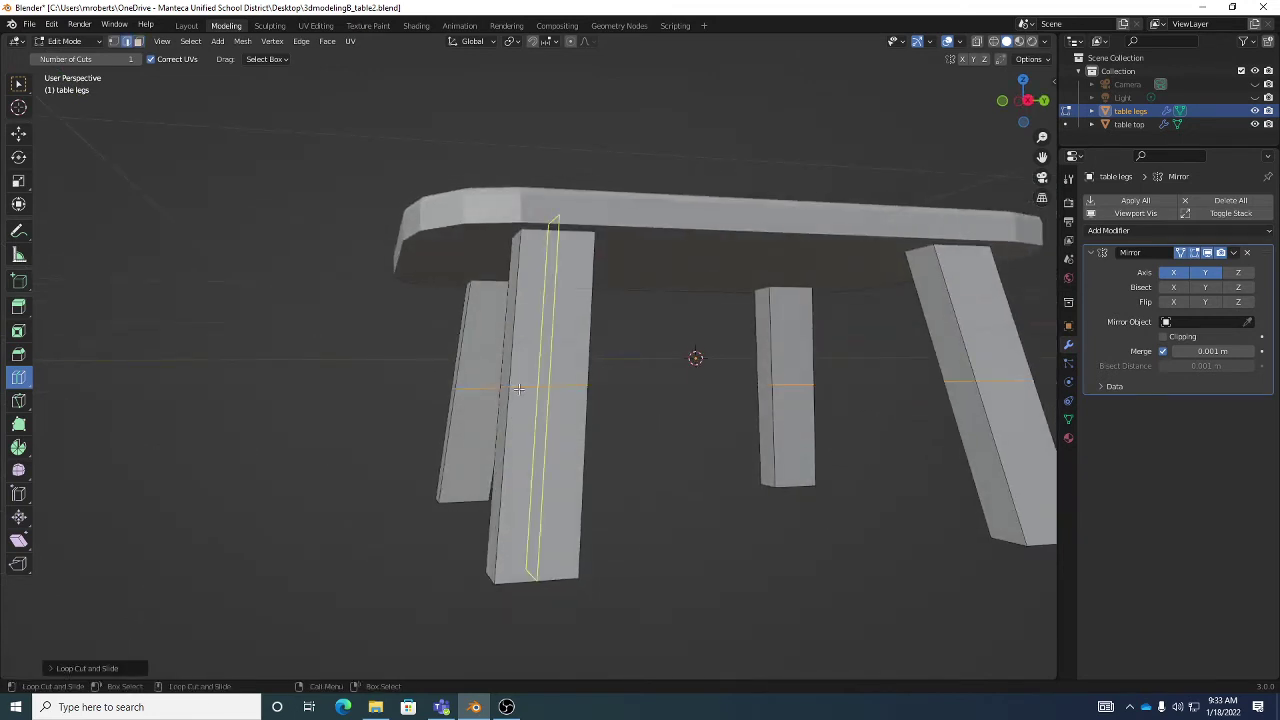
pyautogui.moveTo(643, 437); pyautogui.dragTo(632, 446, button='middle')
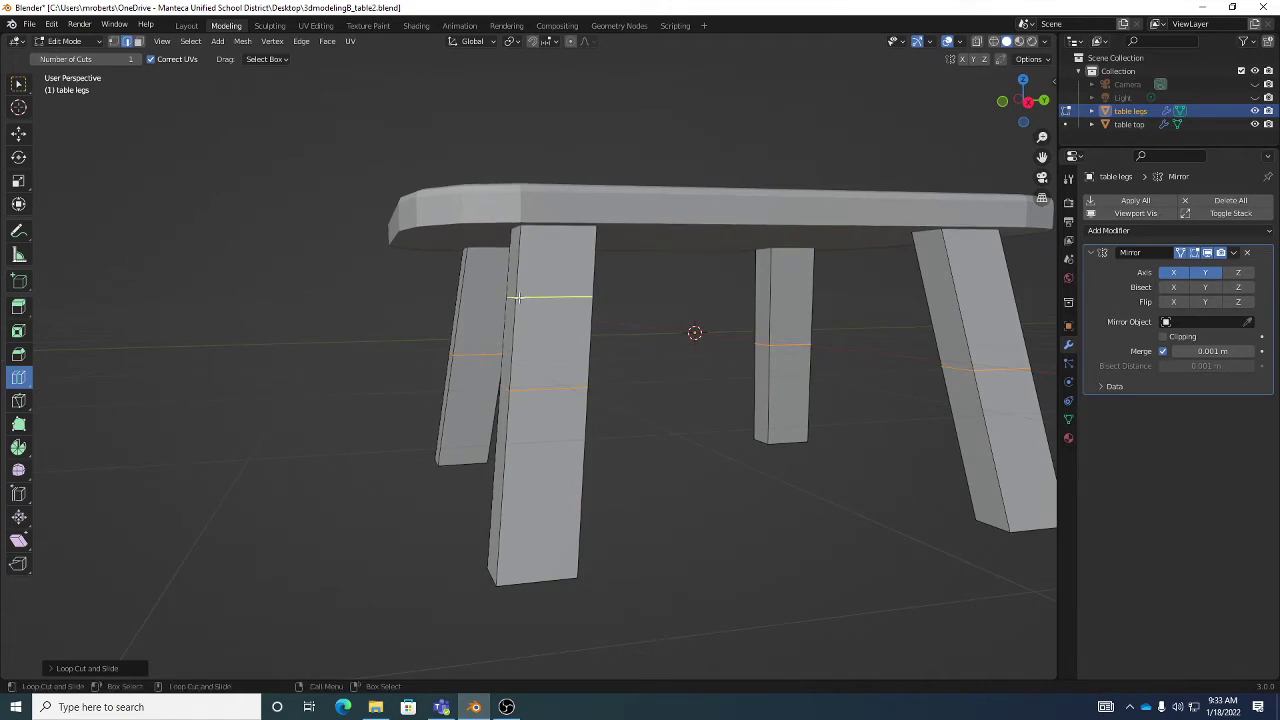
pyautogui.moveTo(520, 297); pyautogui.dragTo(516, 466)
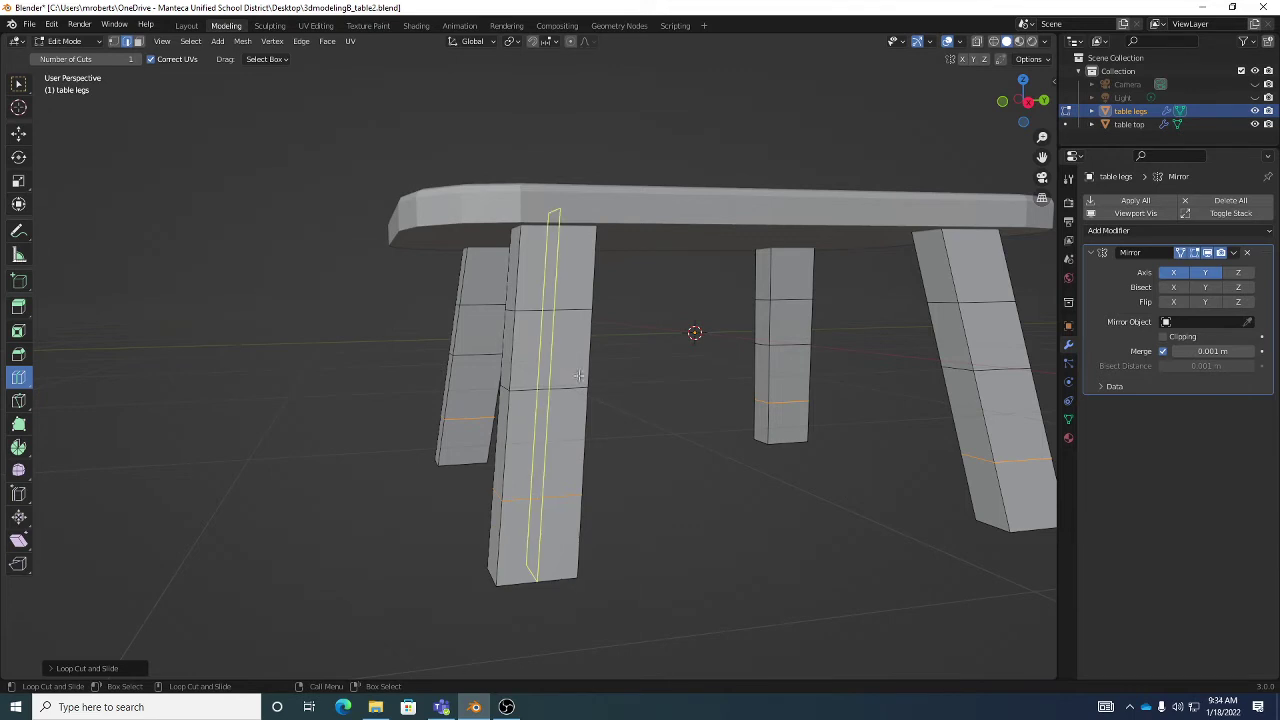
# Move the lowest edge loop of the legs outward along the Y axis to bend the lower part of each leg
pyautogui.moveTo(524, 251); pyautogui.dragTo(677, 331, button='middle')
pyautogui.scroll(3, 660, 325)
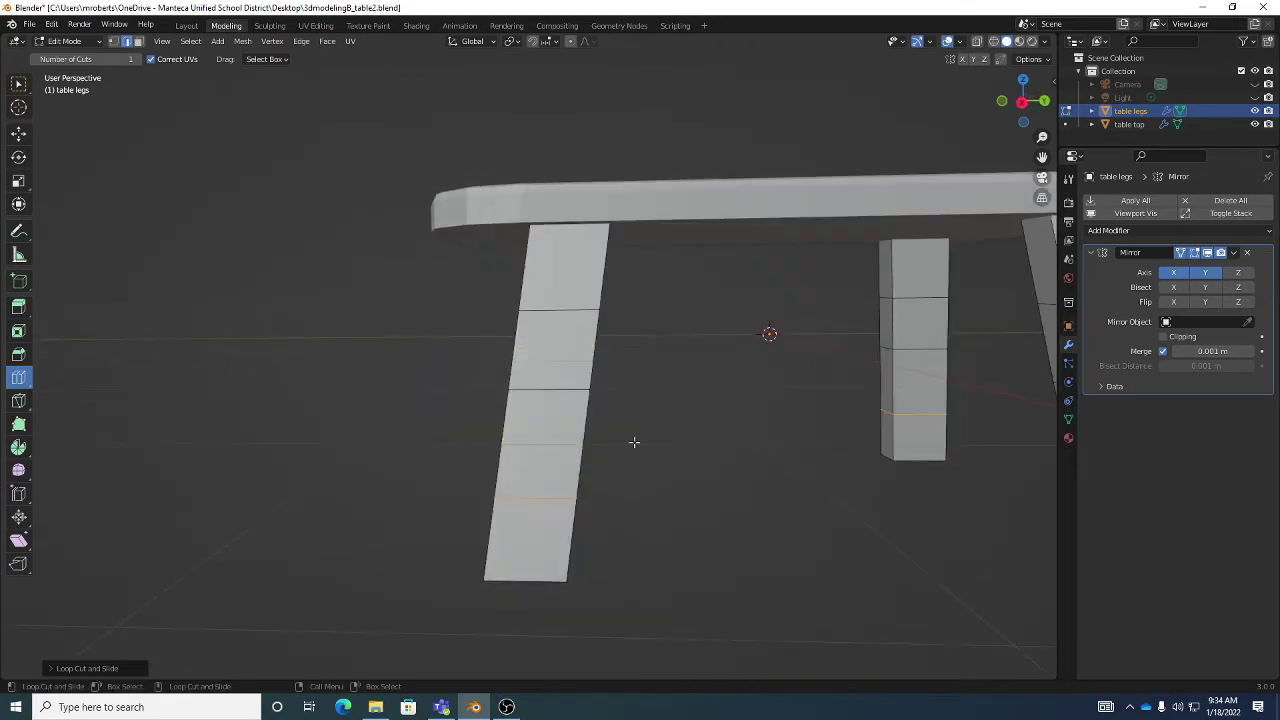
pyautogui.moveTo(737, 491); pyautogui.dragTo(609, 480, button='middle')
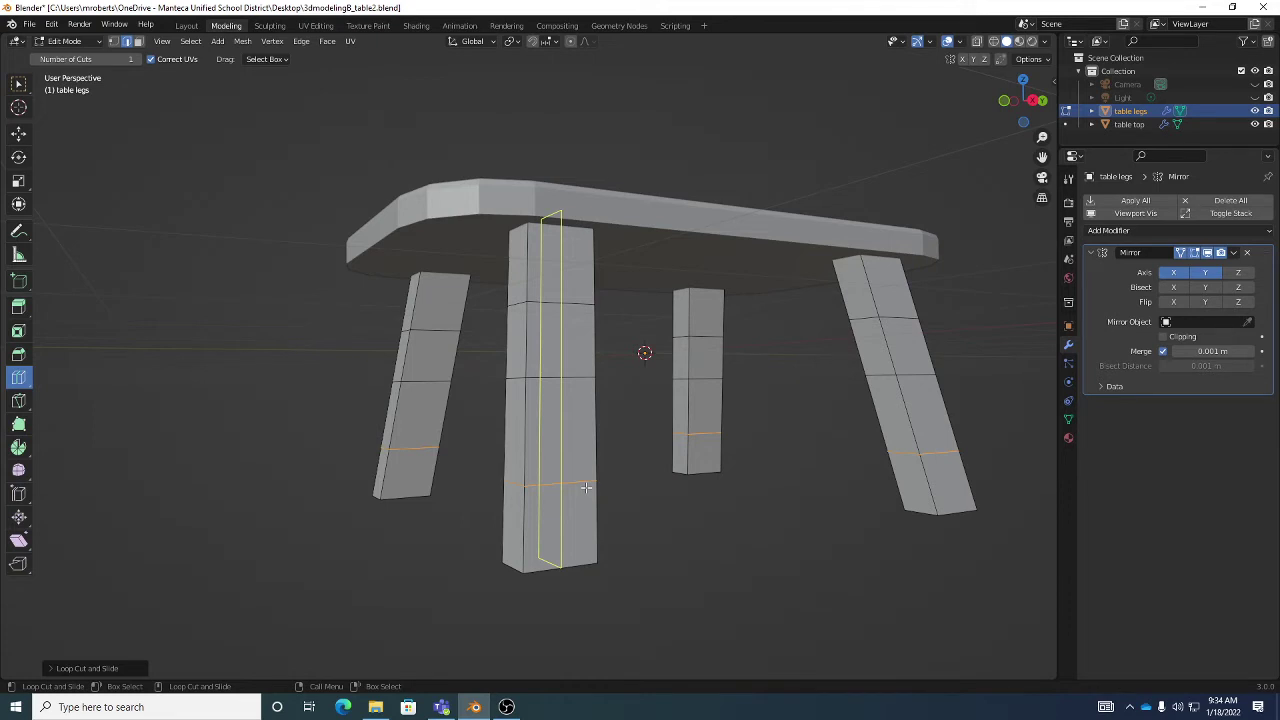
pyautogui.moveTo(686, 506); pyautogui.dragTo(552, 485, button='middle')
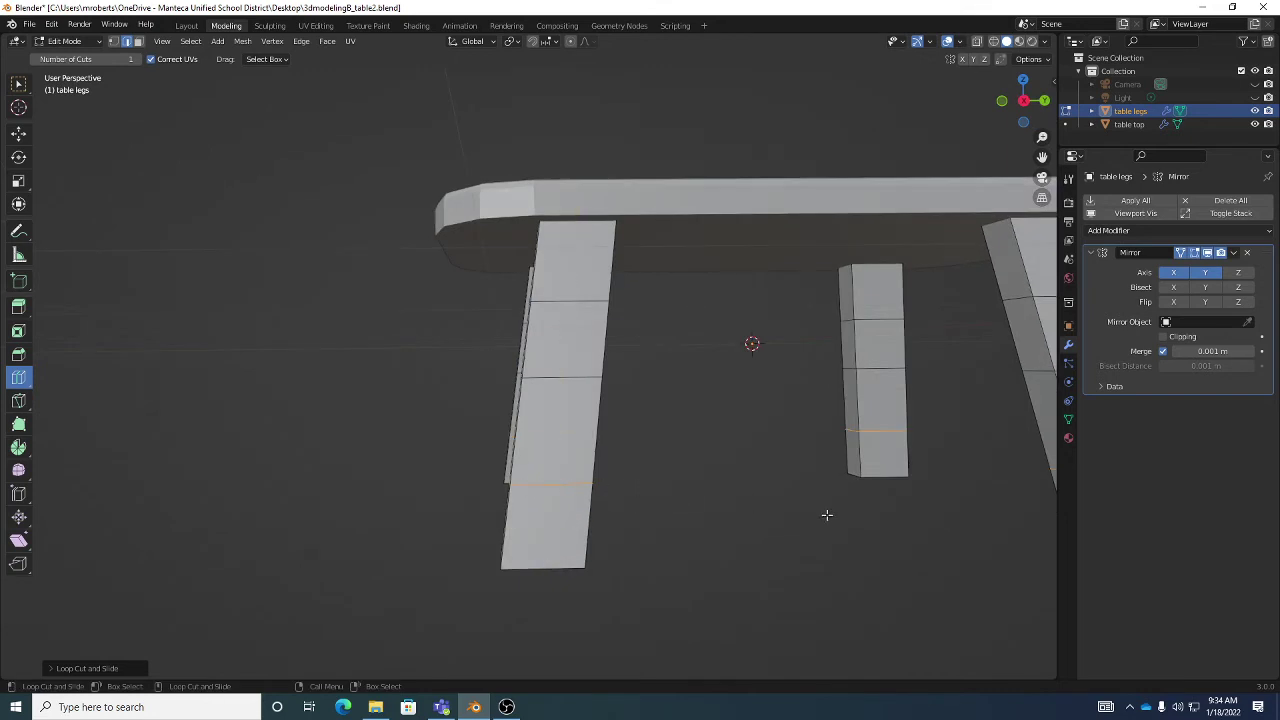
pyautogui.hotkey('shift', 'space')
pyautogui.press('g')
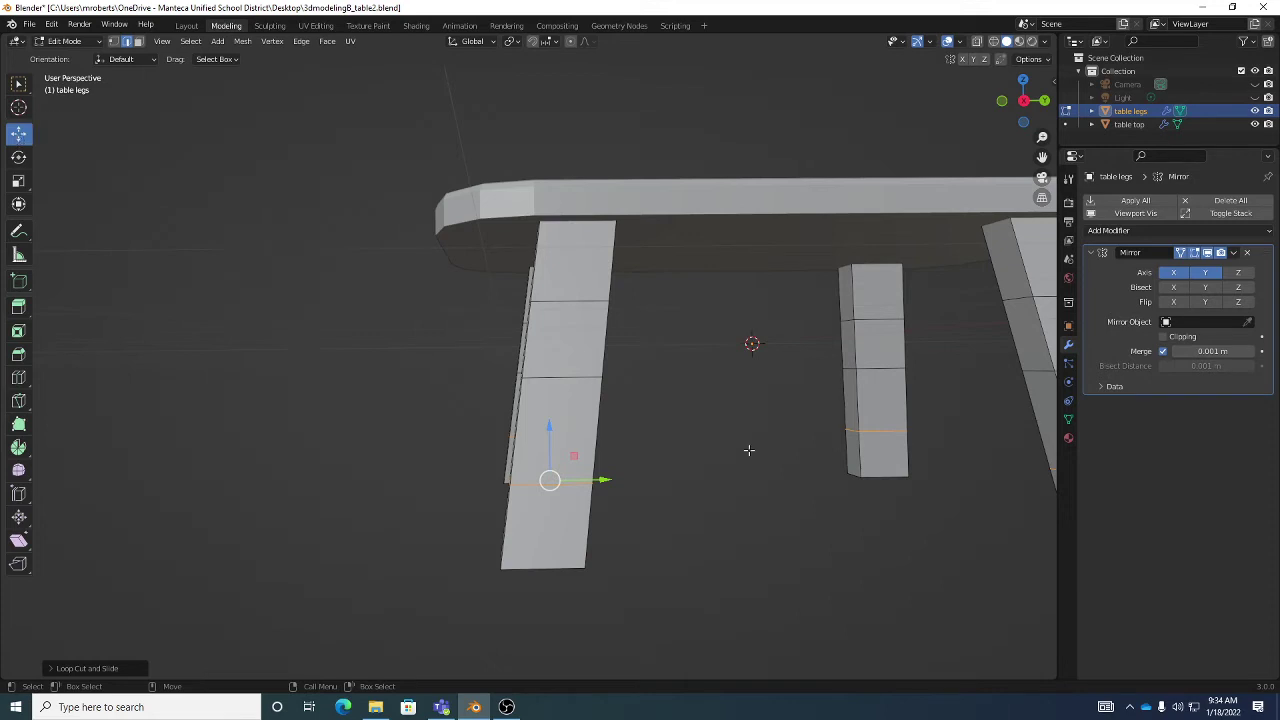
pyautogui.moveTo(749, 450); pyautogui.dragTo(518, 476, button='middle')
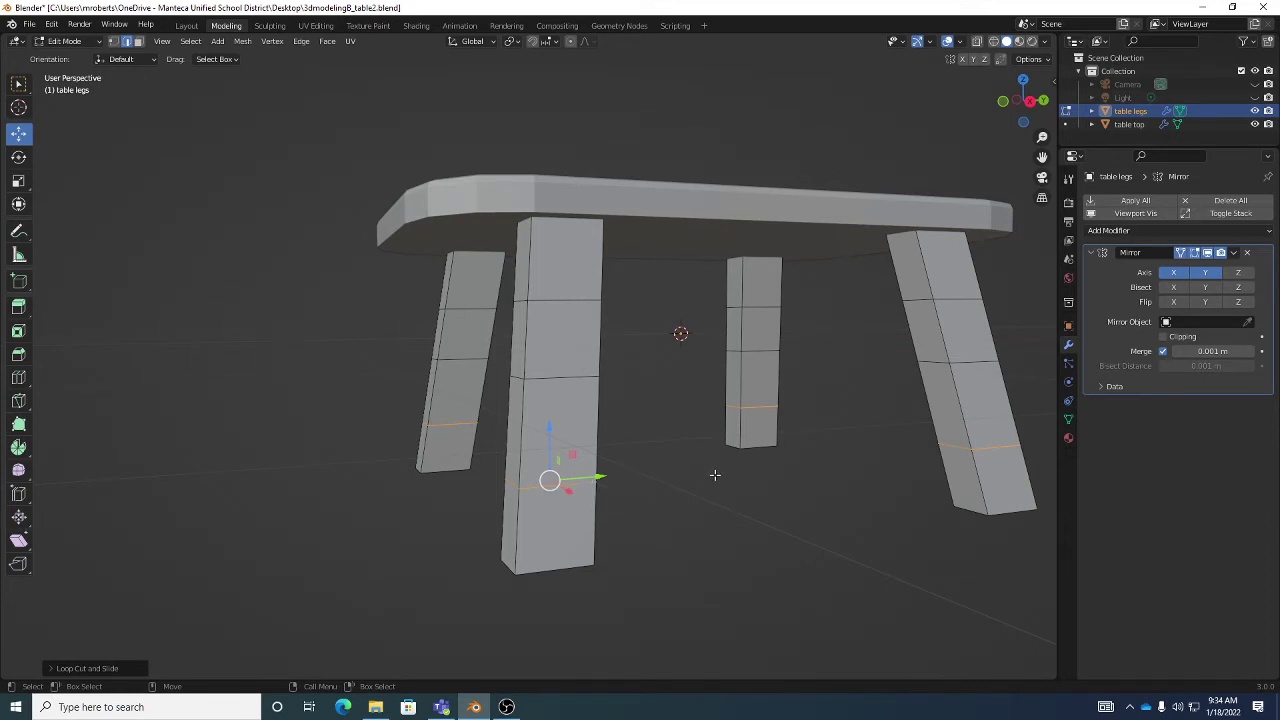
pyautogui.moveTo(711, 471); pyautogui.dragTo(700, 466, button='middle')
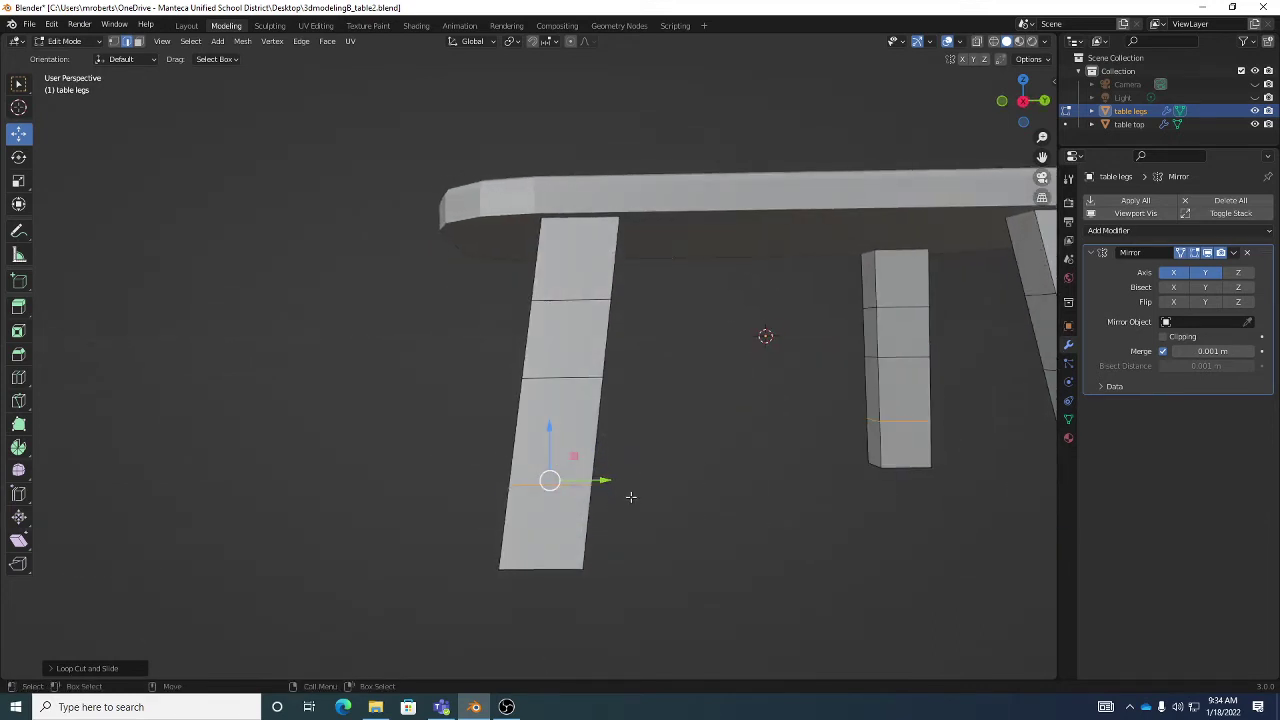
pyautogui.moveTo(630, 497); pyautogui.dragTo(606, 474, button='middle')
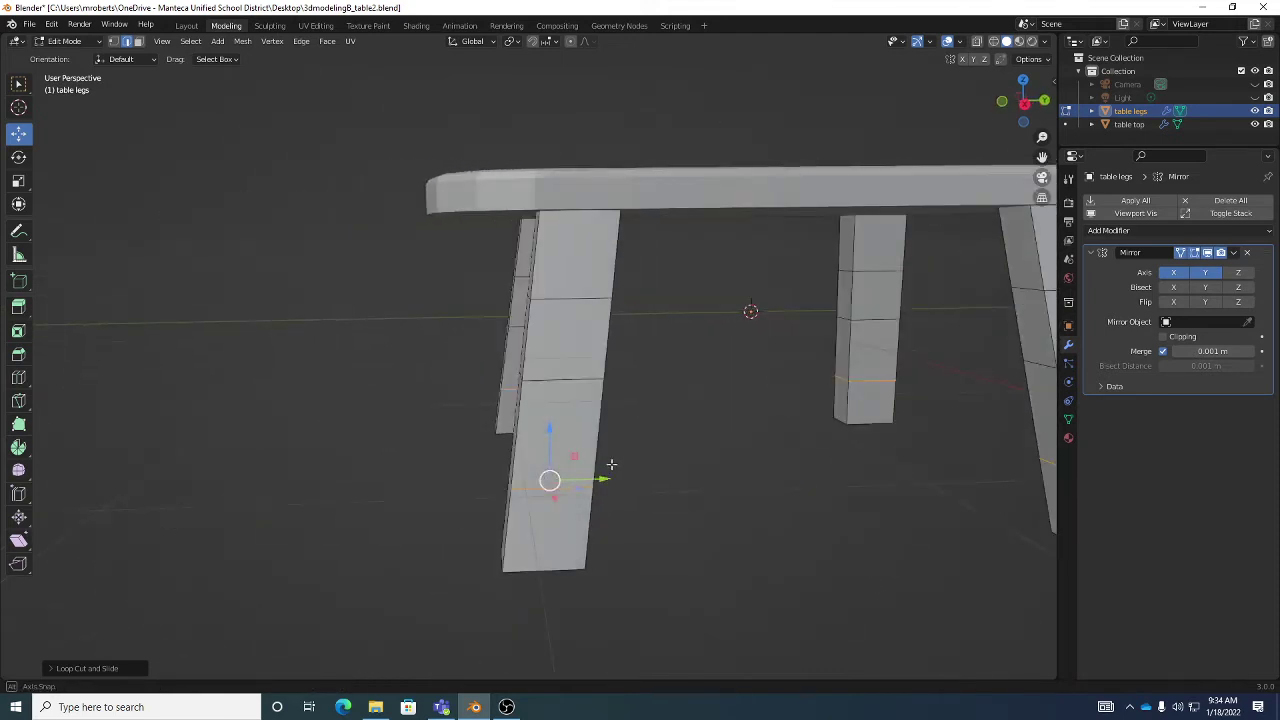
pyautogui.moveTo(606, 474); pyautogui.dragTo(562, 478)
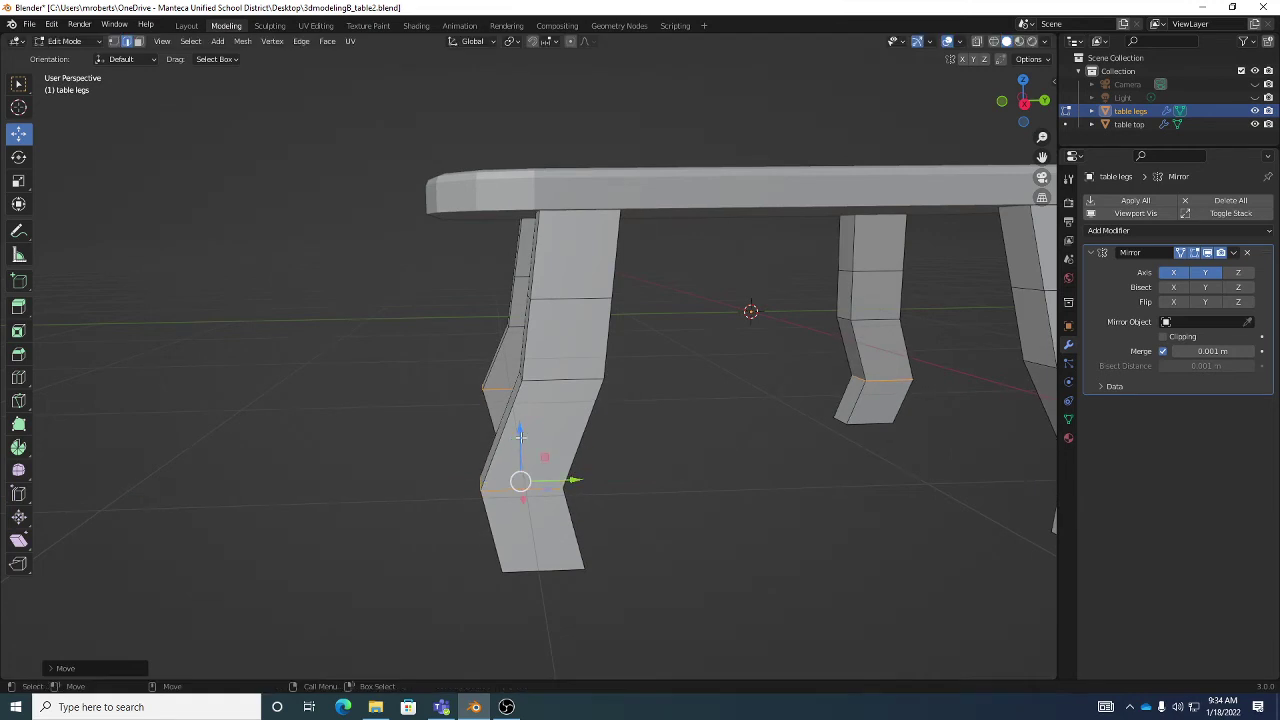
# Shift the lowest edge loop of the legs slightly downward along the Z axis
pyautogui.moveTo(520, 436); pyautogui.dragTo(523, 426)
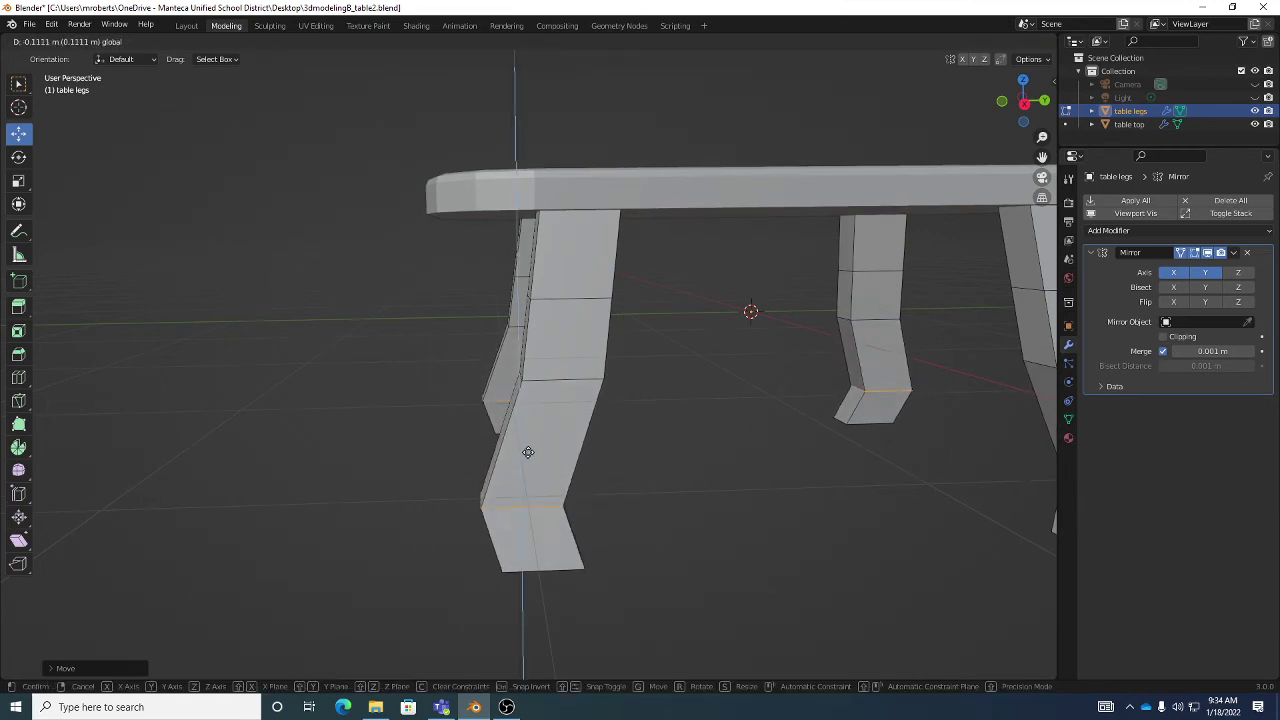
pyautogui.click(528, 452)
pyautogui.moveTo(626, 471)
pyautogui.mouseDown(button='middle')
pyautogui.moveTo(614, 457)
pyautogui.moveTo(548, 472)
pyautogui.moveTo(720, 514)
pyautogui.moveTo(617, 491)
pyautogui.mouseUp(button='middle')
pyautogui.moveTo(544, 472)
pyautogui.mouseDown()
pyautogui.moveTo(537, 449)
pyautogui.moveTo(549, 451)
pyautogui.moveTo(543, 463)
pyautogui.mouseUp()
# Rotate the lowest edge loop of the legs about the X axis, tilting its outer side up and its inner side down
pyautogui.moveTo(543, 463); pyautogui.dragTo(600, 410, button='middle')
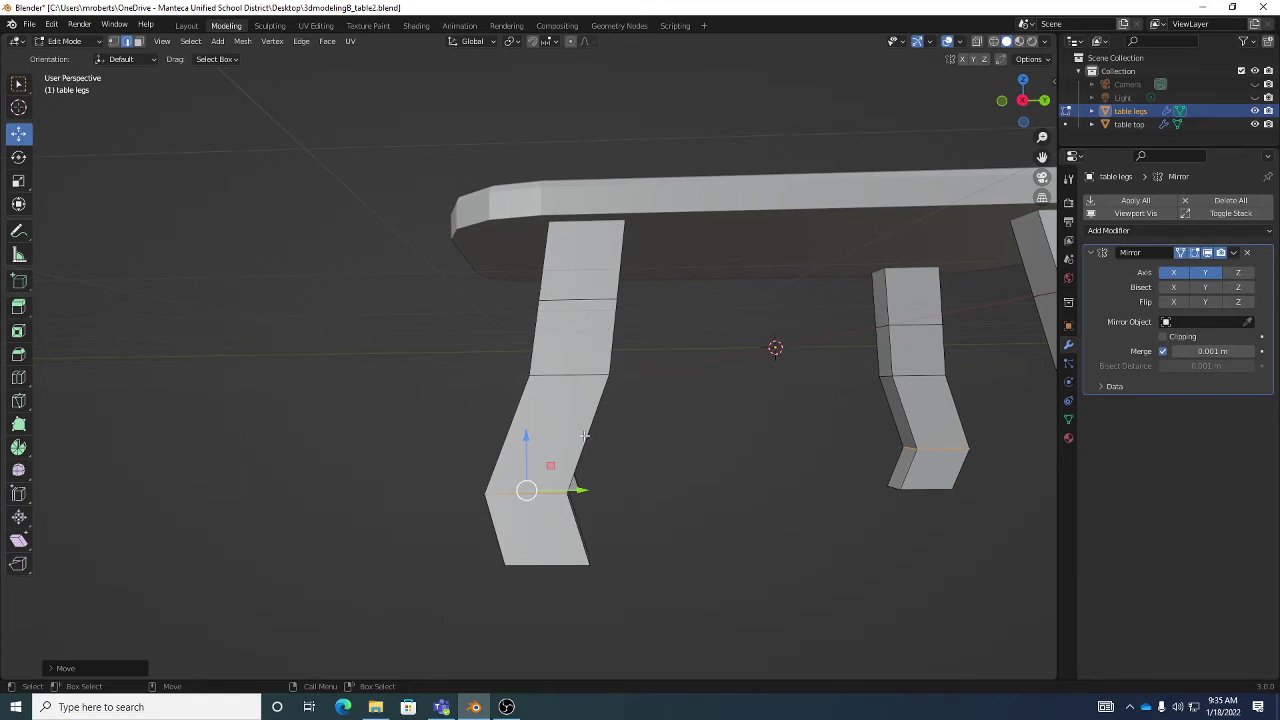
pyautogui.moveTo(586, 436); pyautogui.dragTo(623, 423, button='middle')
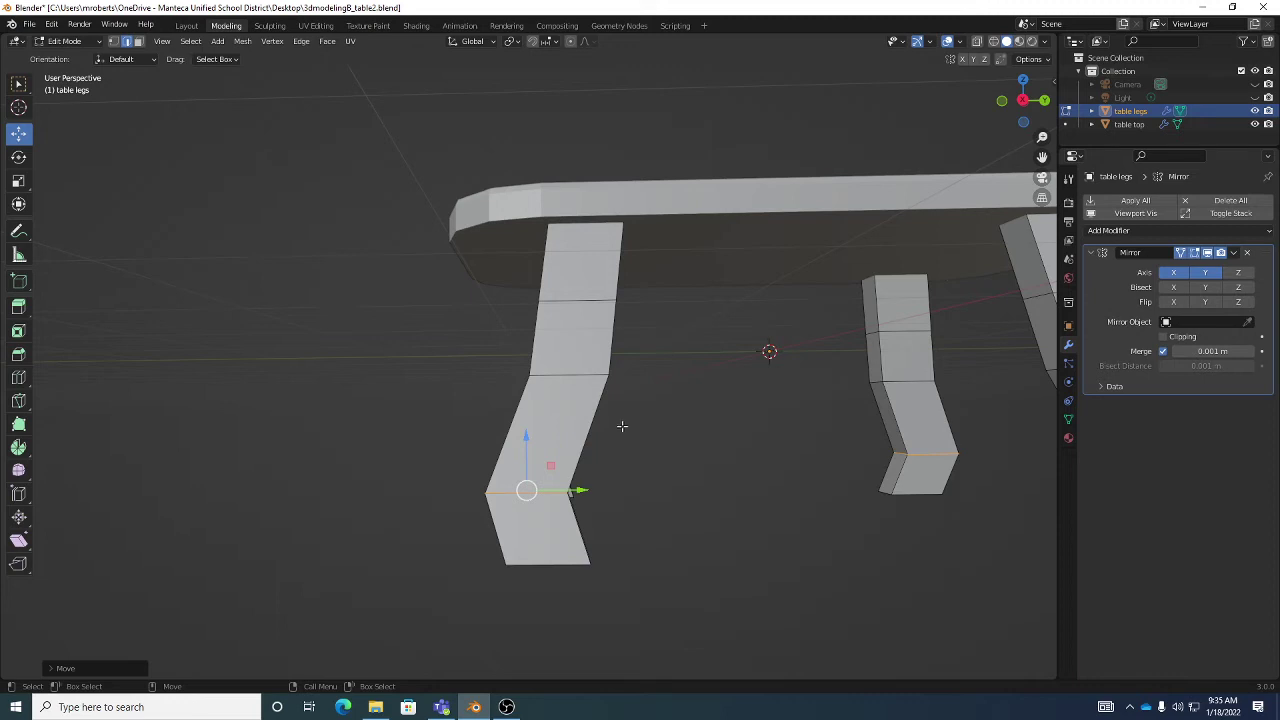
pyautogui.hotkey('shift', 'space')
pyautogui.press('r')
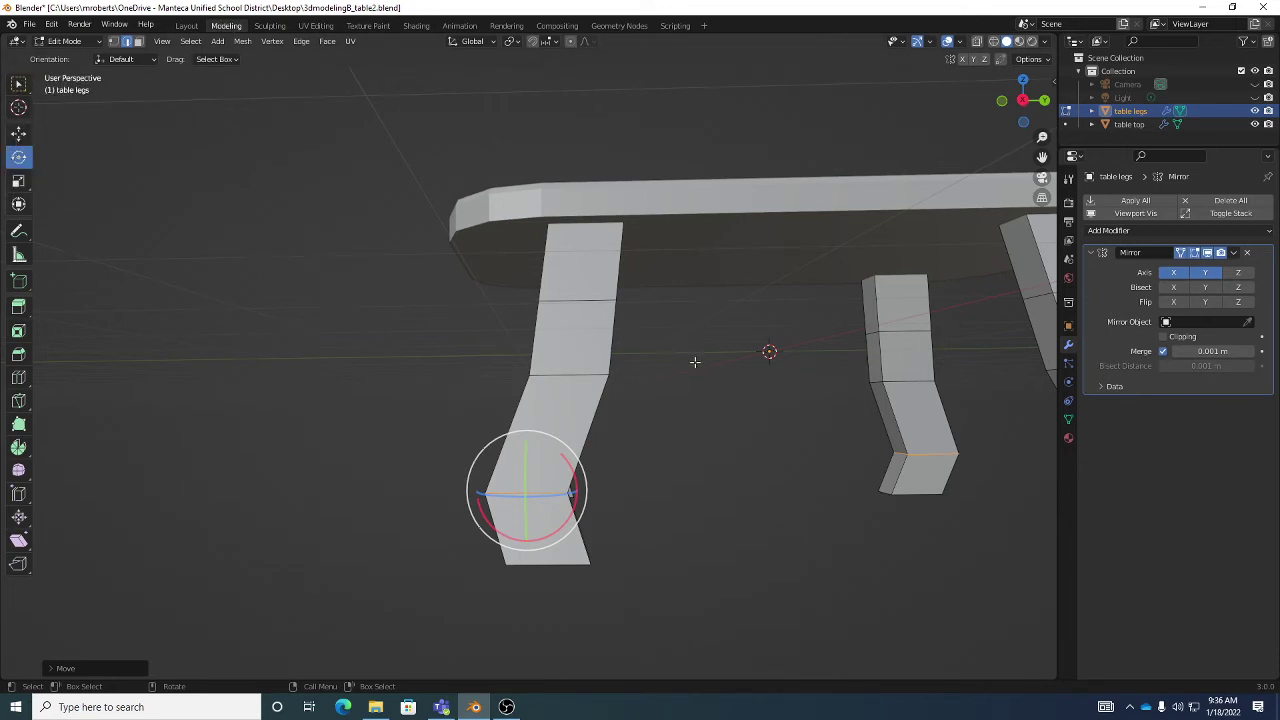
pyautogui.moveTo(694, 363); pyautogui.dragTo(536, 459, button='middle')
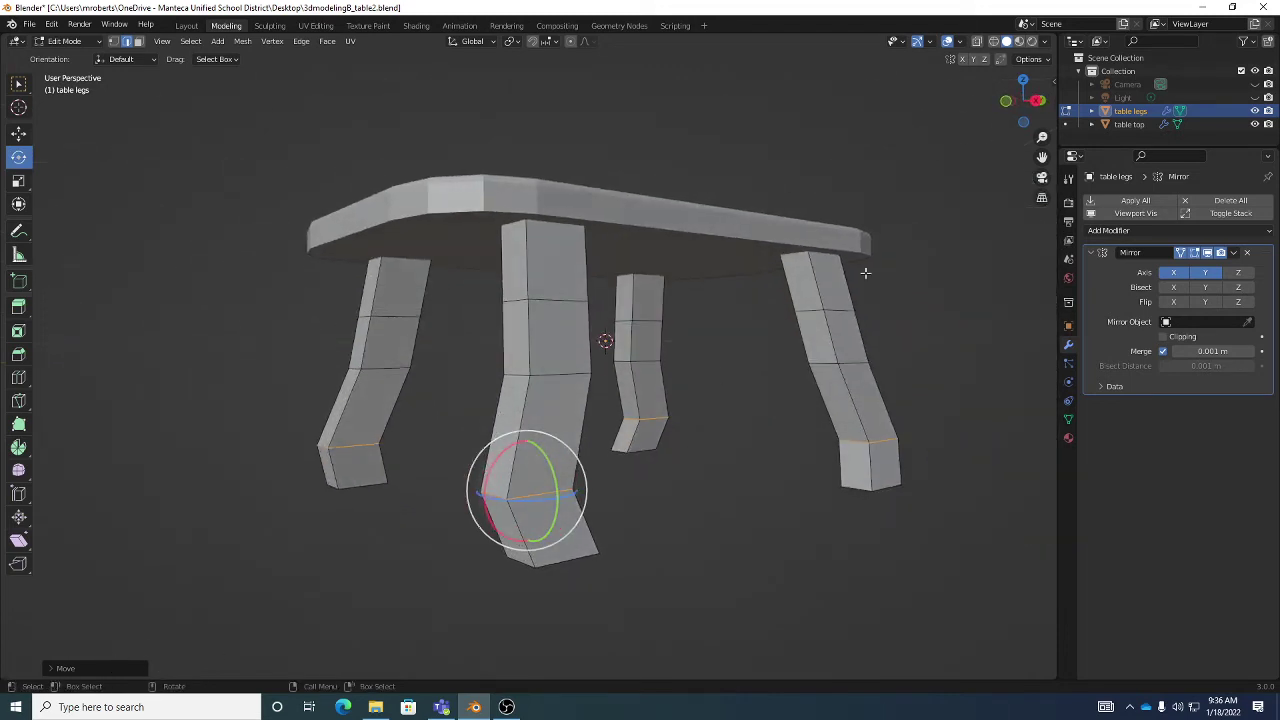
pyautogui.moveTo(784, 334); pyautogui.dragTo(536, 462, button='middle')
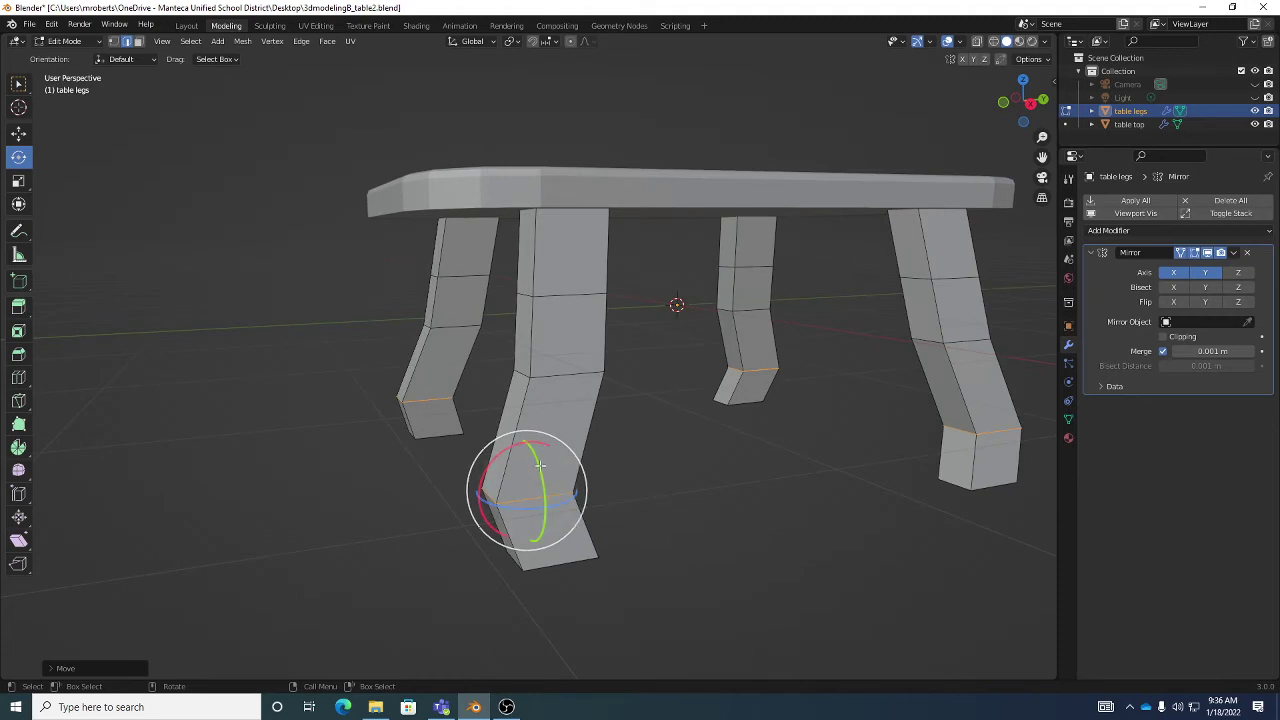
pyautogui.moveTo(613, 489); pyautogui.dragTo(580, 465, button='middle')
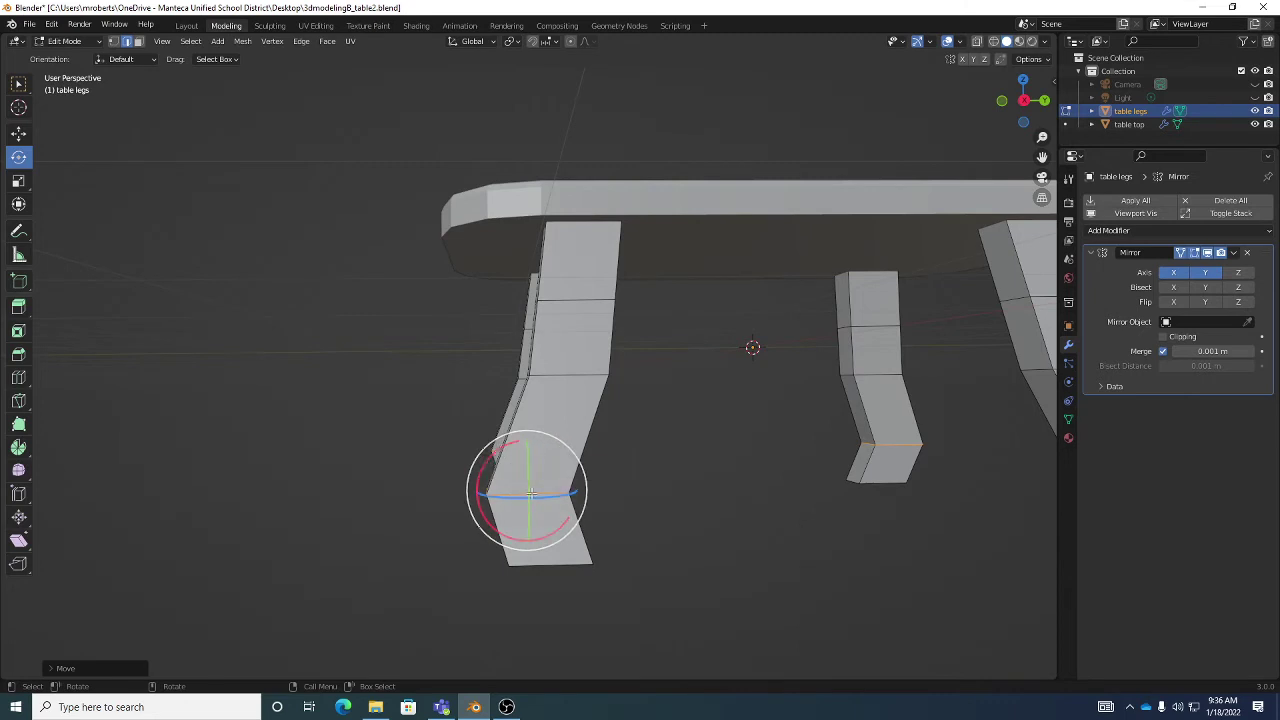
pyautogui.moveTo(481, 465); pyautogui.dragTo(506, 451)
pyautogui.moveTo(506, 451); pyautogui.dragTo(596, 406, button='middle')
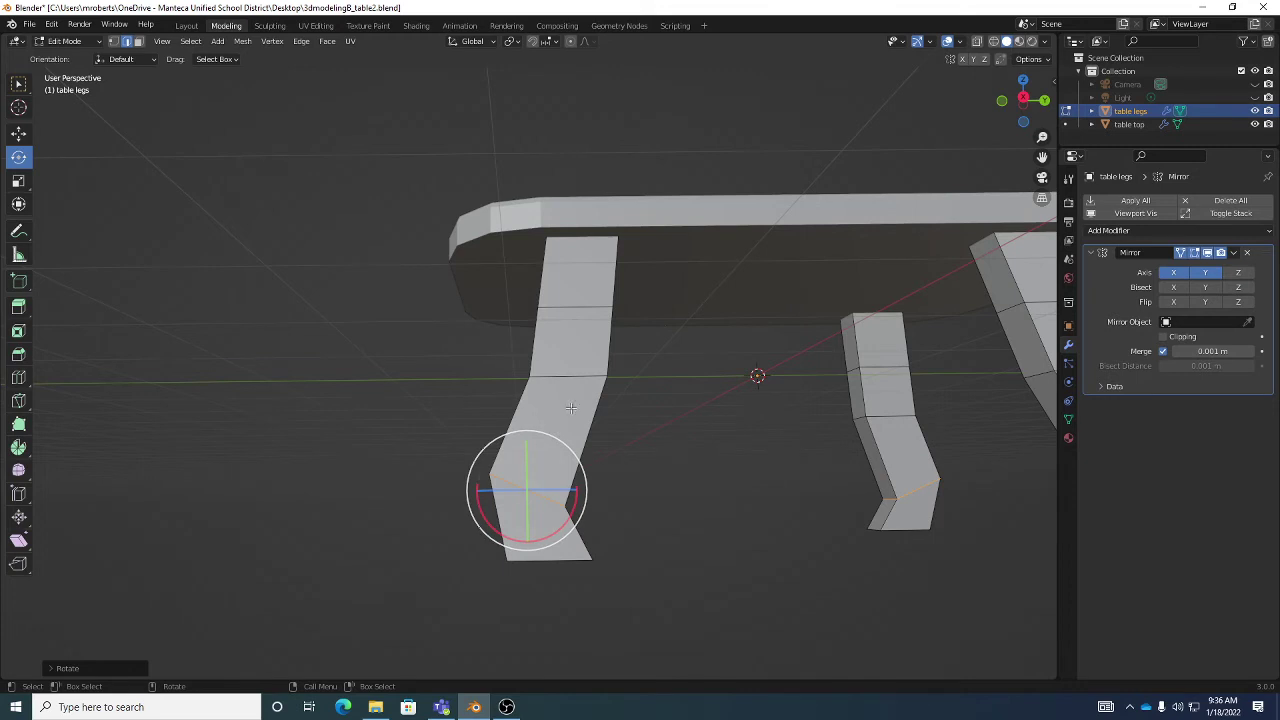
pyautogui.moveTo(557, 428); pyautogui.dragTo(595, 395, button='middle')
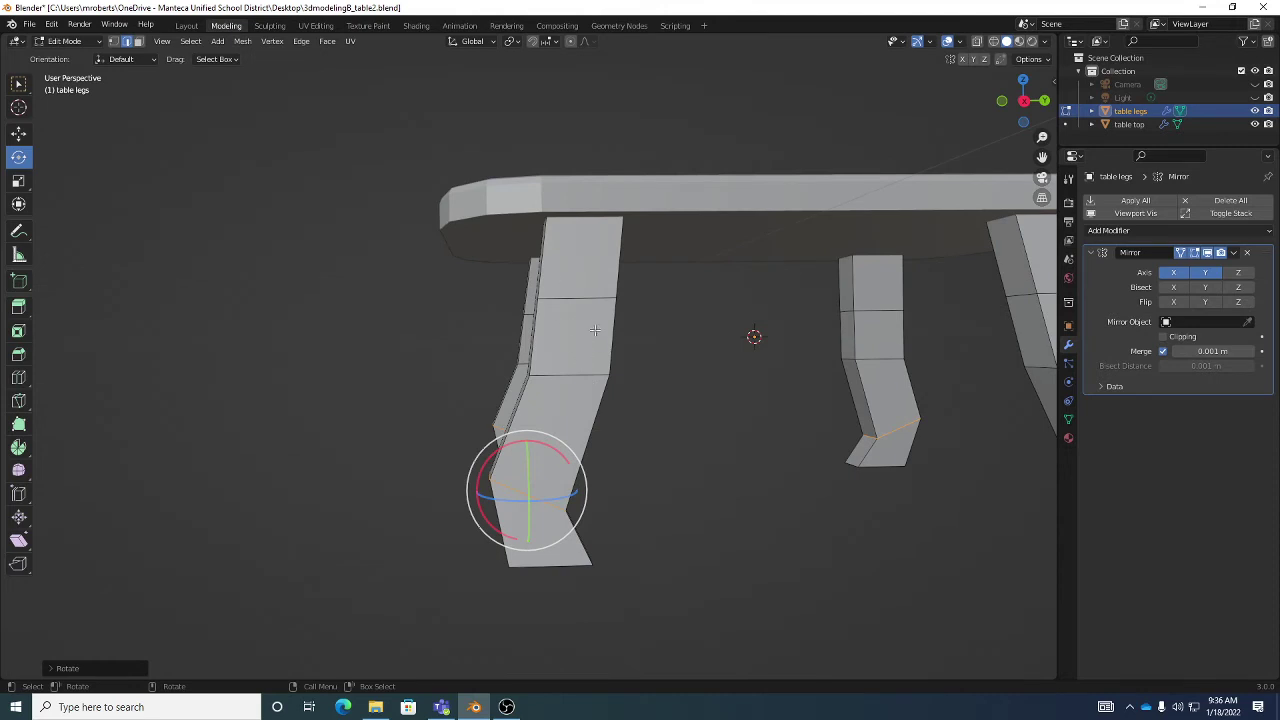
pyautogui.moveTo(588, 380); pyautogui.dragTo(660, 383, button='middle')
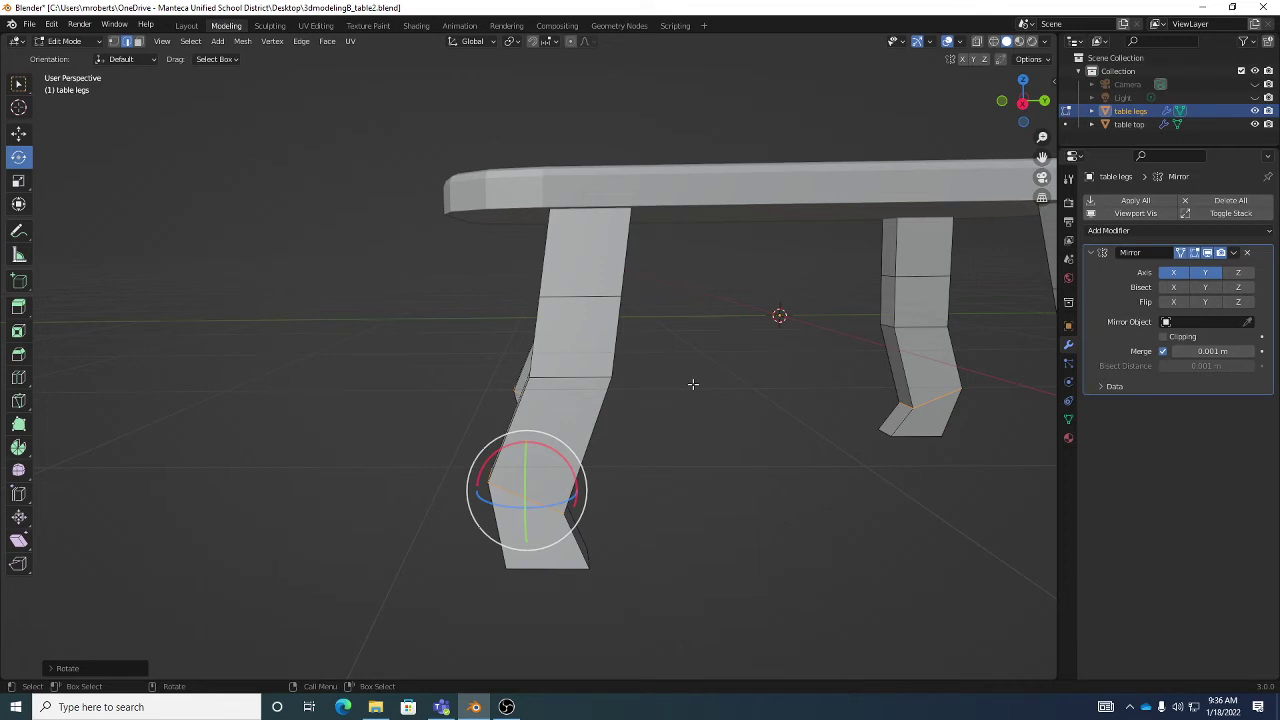
pyautogui.click(66, 41)
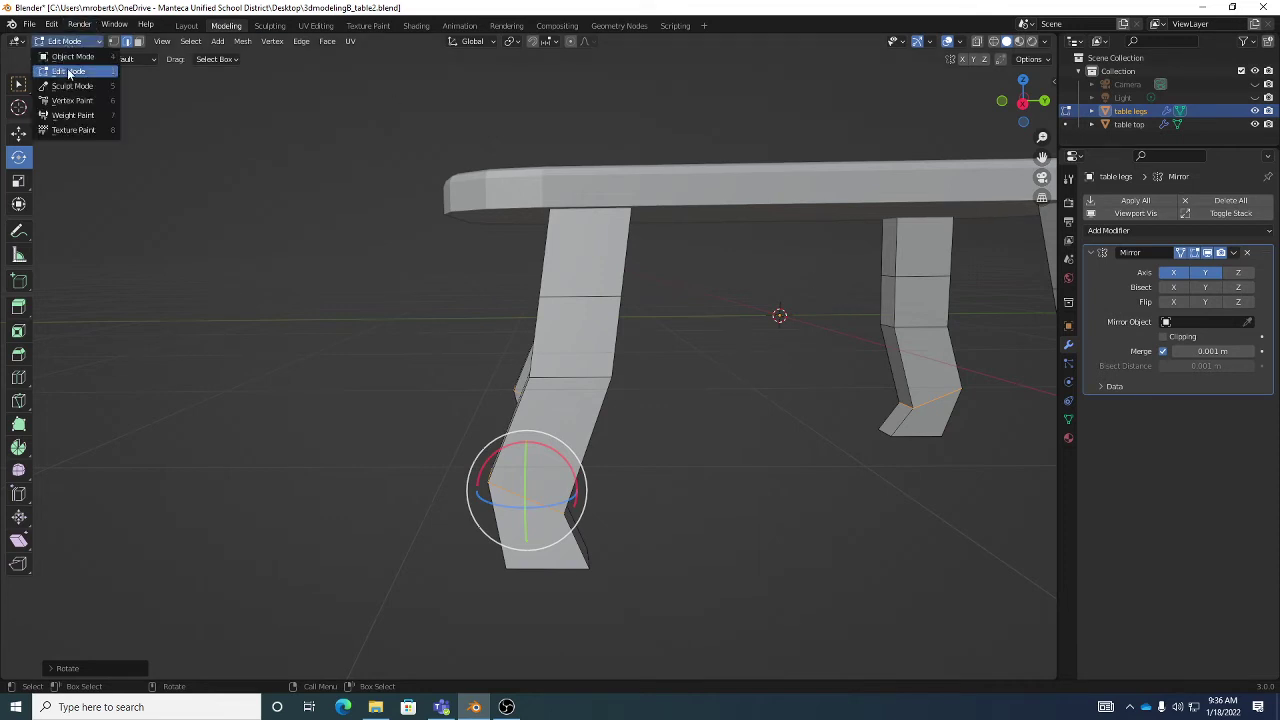
pyautogui.click(68, 71)
pyautogui.click(125, 42)
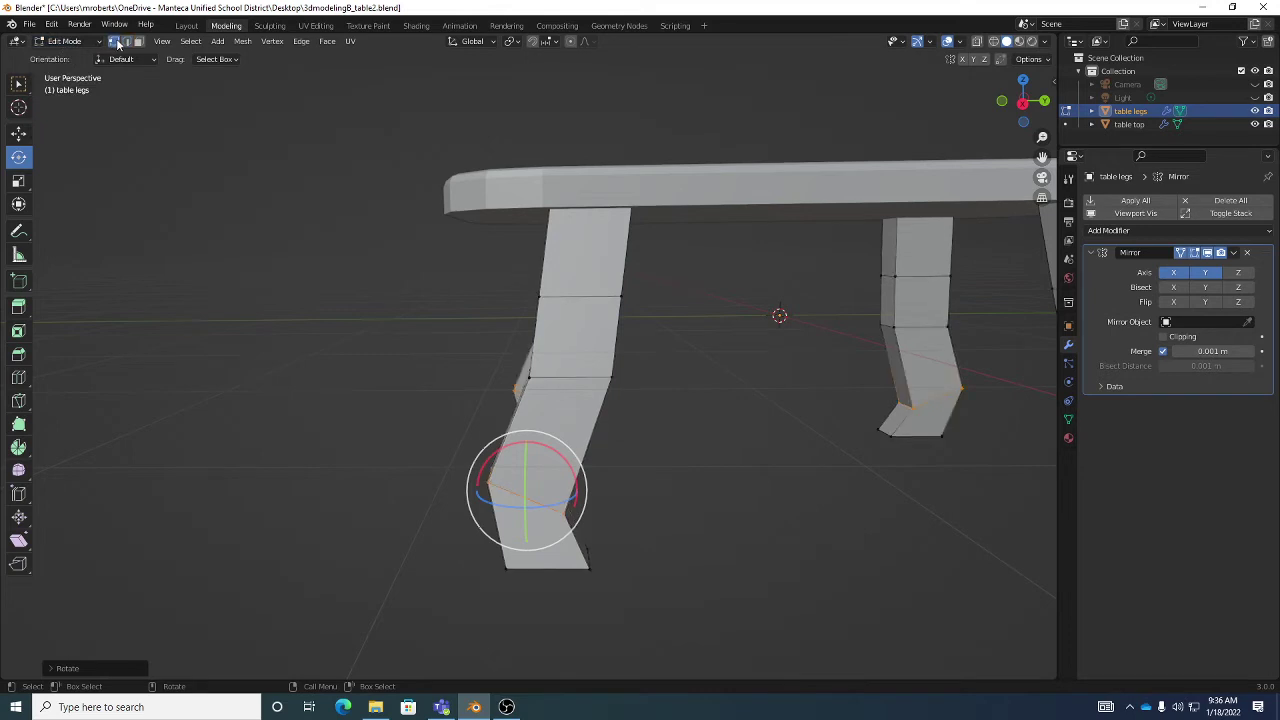
pyautogui.click(139, 42)
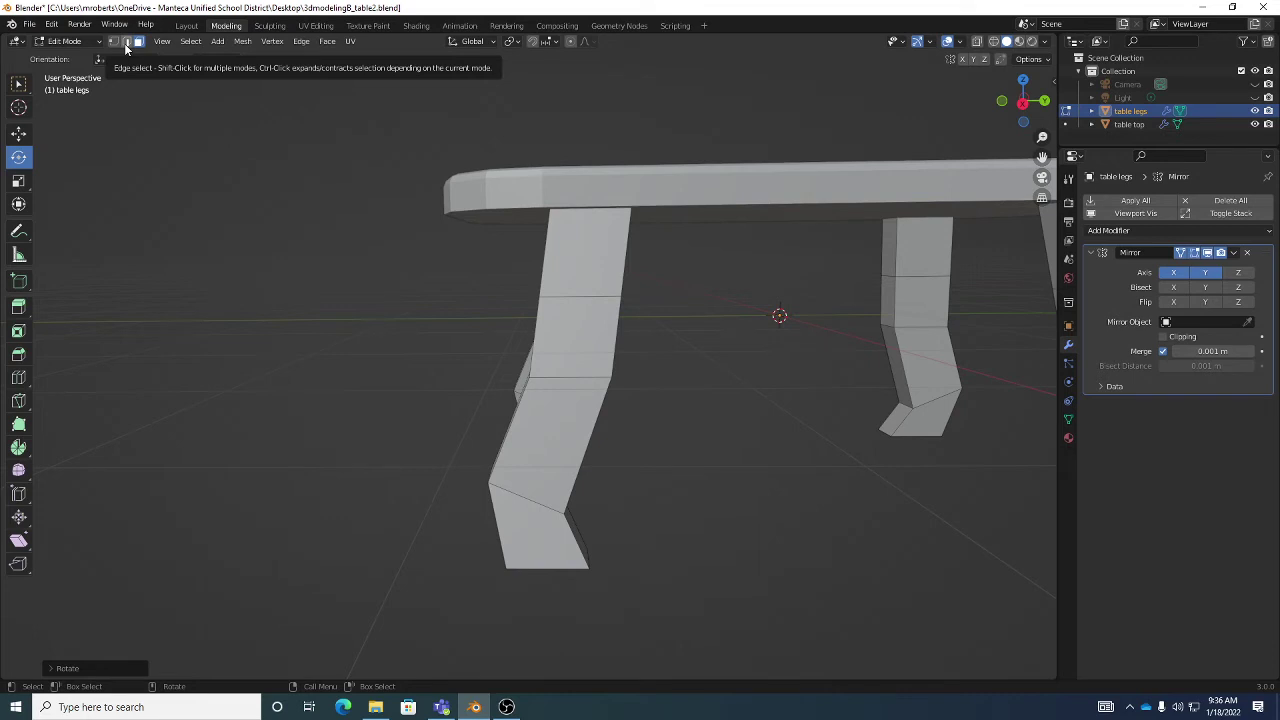
pyautogui.click(126, 45)
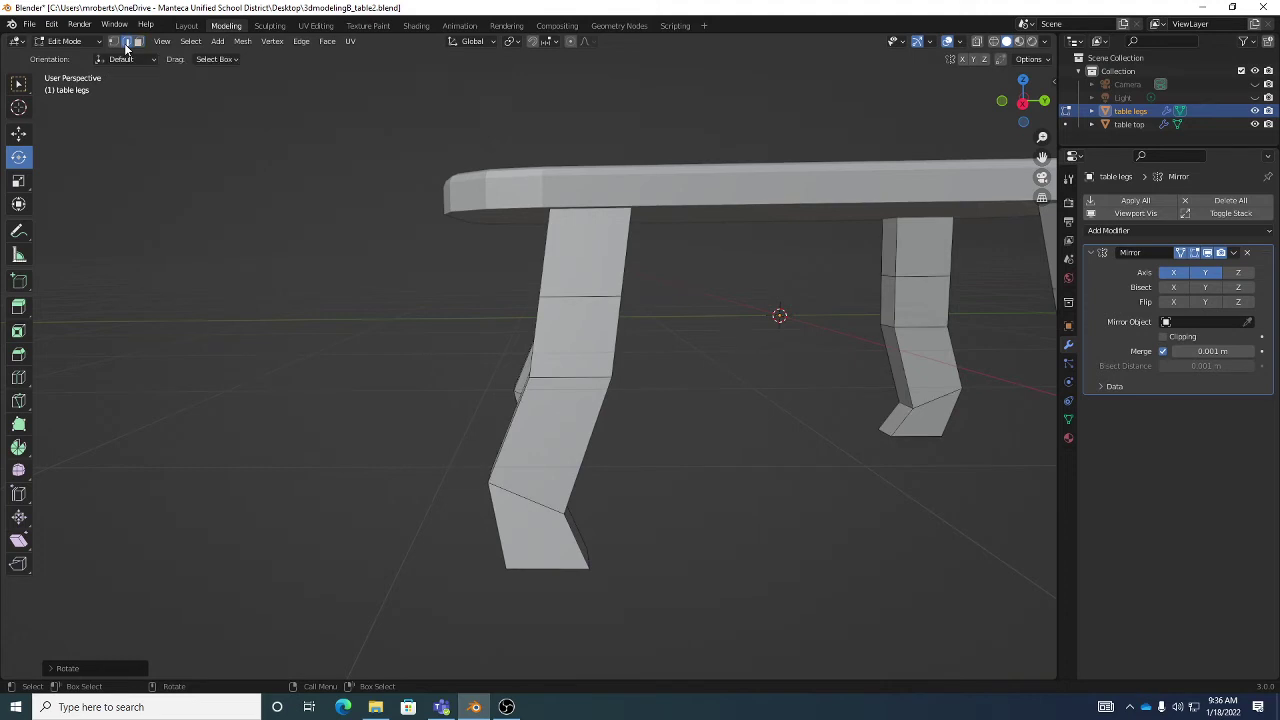
# Rotate the mid-height edge loop of the legs about the X axis, tilting its outer side up and its inner side down
pyautogui.moveTo(577, 380); pyautogui.dragTo(586, 372, button='middle')
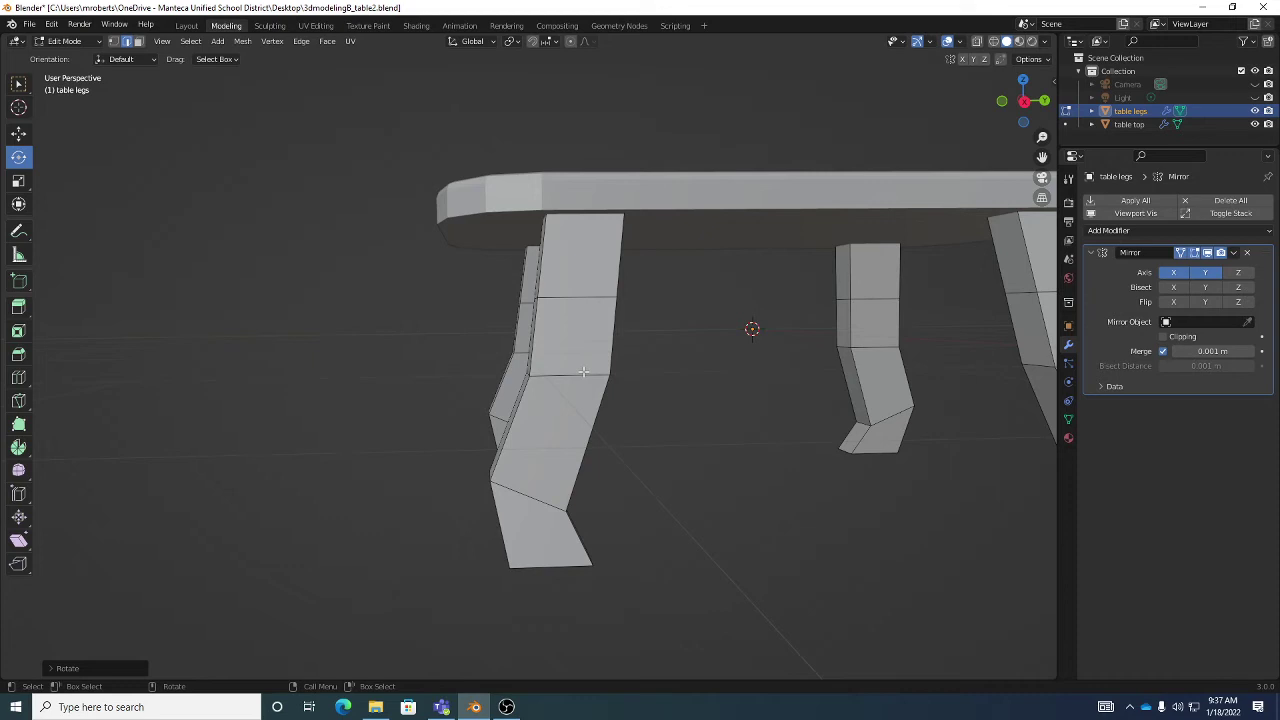
pyautogui.moveTo(583, 372); pyautogui.dragTo(617, 320, button='middle')
pyautogui.click(575, 375)
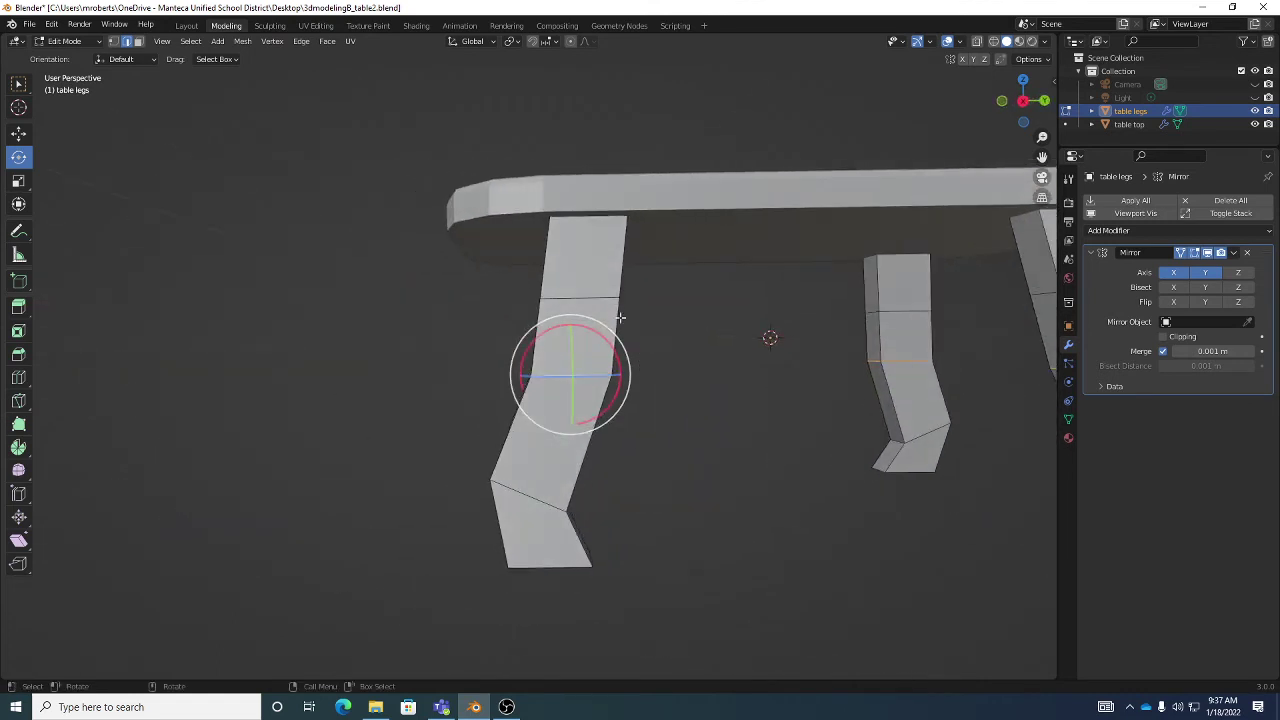
pyautogui.moveTo(600, 335); pyautogui.dragTo(611, 357)
# Move the mid-height edge loop of the legs down along the Z axis and slightly inward along the Y axis
pyautogui.hotkey('shift', 'space')
pyautogui.press('g')
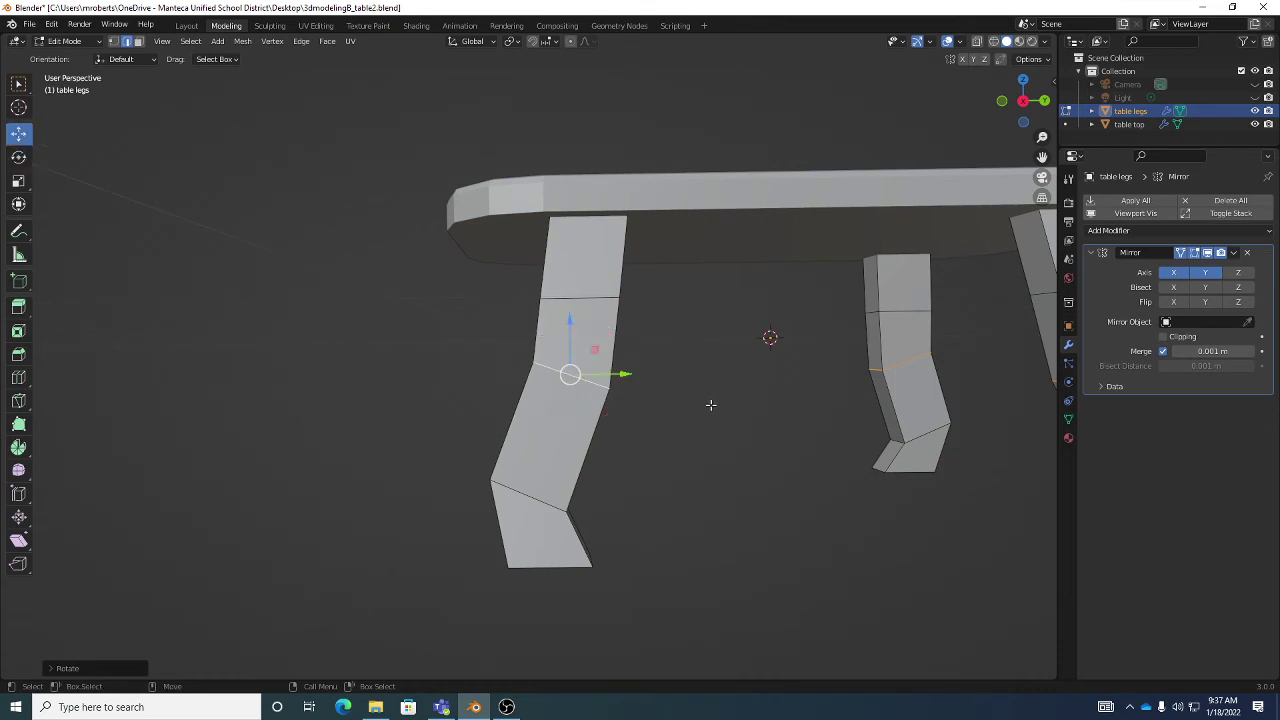
pyautogui.moveTo(710, 404); pyautogui.dragTo(563, 333, button='middle')
pyautogui.moveTo(570, 323); pyautogui.dragTo(570, 358)
pyautogui.moveTo(625, 407); pyautogui.dragTo(636, 411)
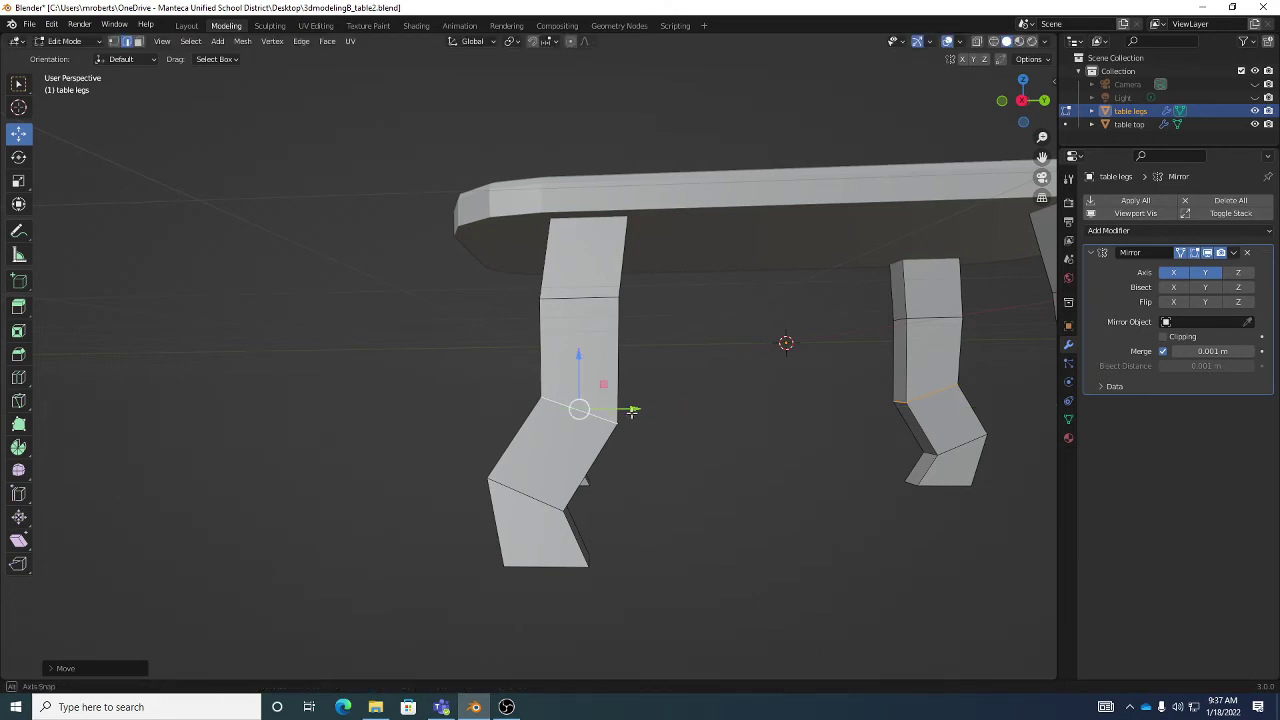
pyautogui.moveTo(636, 411); pyautogui.dragTo(618, 380, button='middle')
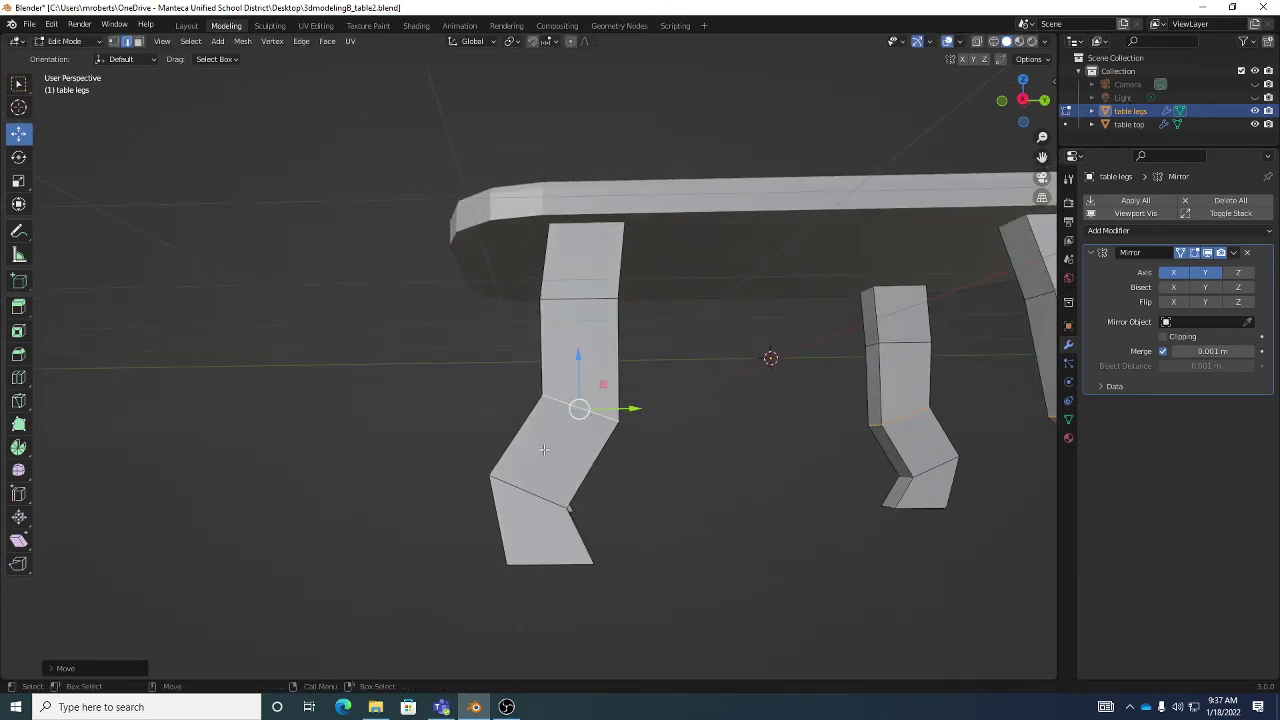
# Move the uppermost edge loop of the legs inward along the Y axis to bend the upper part of each leg
pyautogui.moveTo(541, 479); pyautogui.dragTo(595, 235, button='middle')
pyautogui.keyDown('alt'); pyautogui.click(589, 300); pyautogui.keyUp('alt')
pyautogui.press('g')
pyautogui.press('y')
pyautogui.click(640, 300)
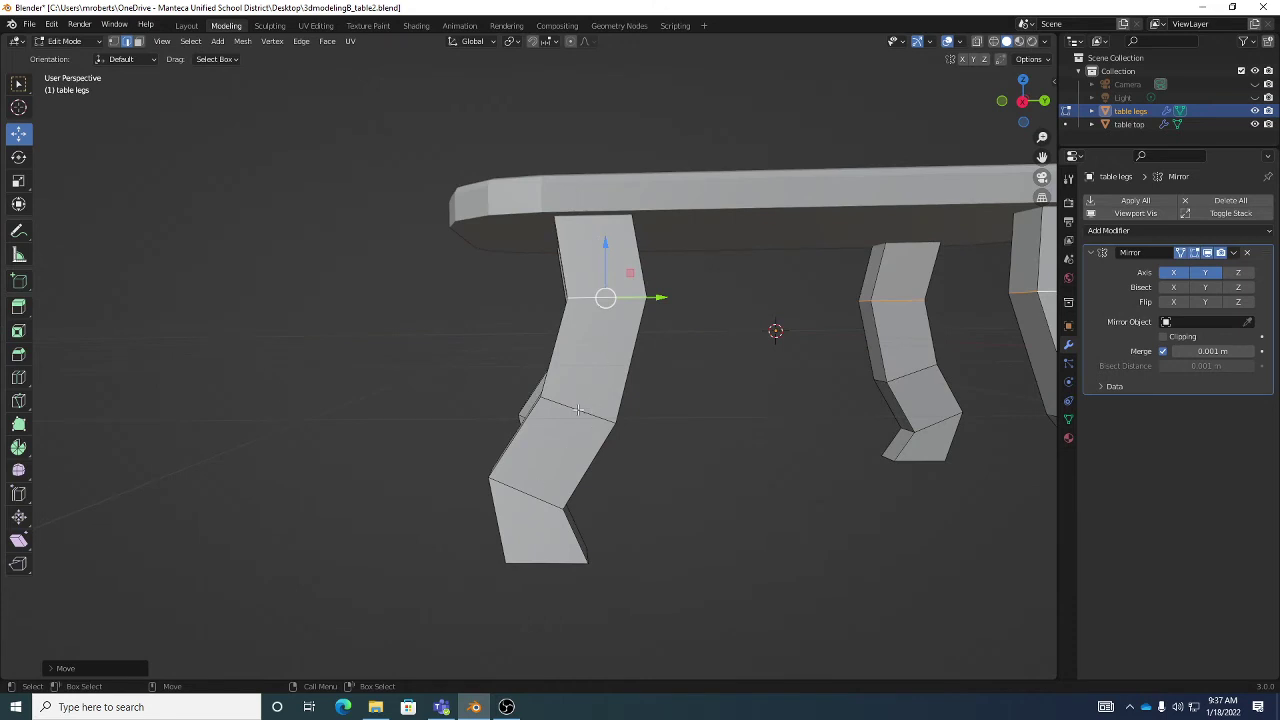
# Move the uppermost and the mid-height edge loops of the legs slightly inward along the X axis
pyautogui.moveTo(616, 282); pyautogui.dragTo(694, 317, button='middle')
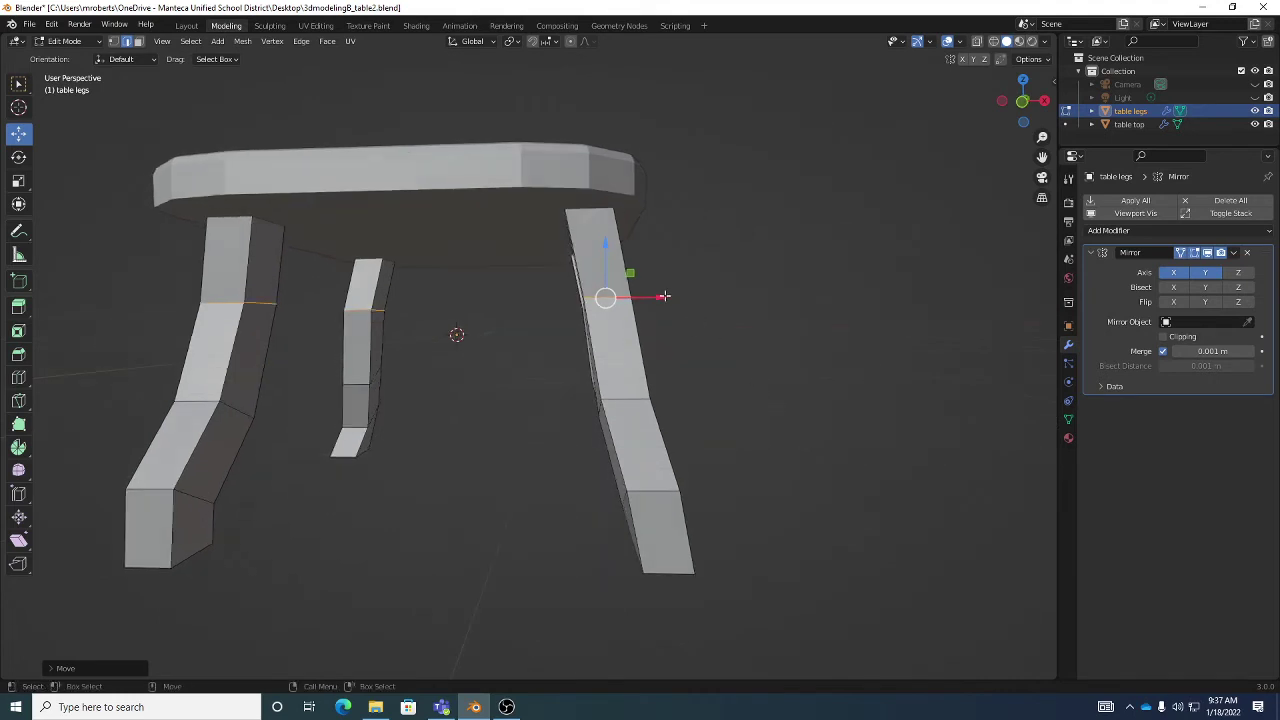
pyautogui.moveTo(667, 296)
pyautogui.mouseDown()
pyautogui.moveTo(632, 296)
pyautogui.moveTo(652, 292)
pyautogui.moveTo(644, 303)
pyautogui.mouseUp()
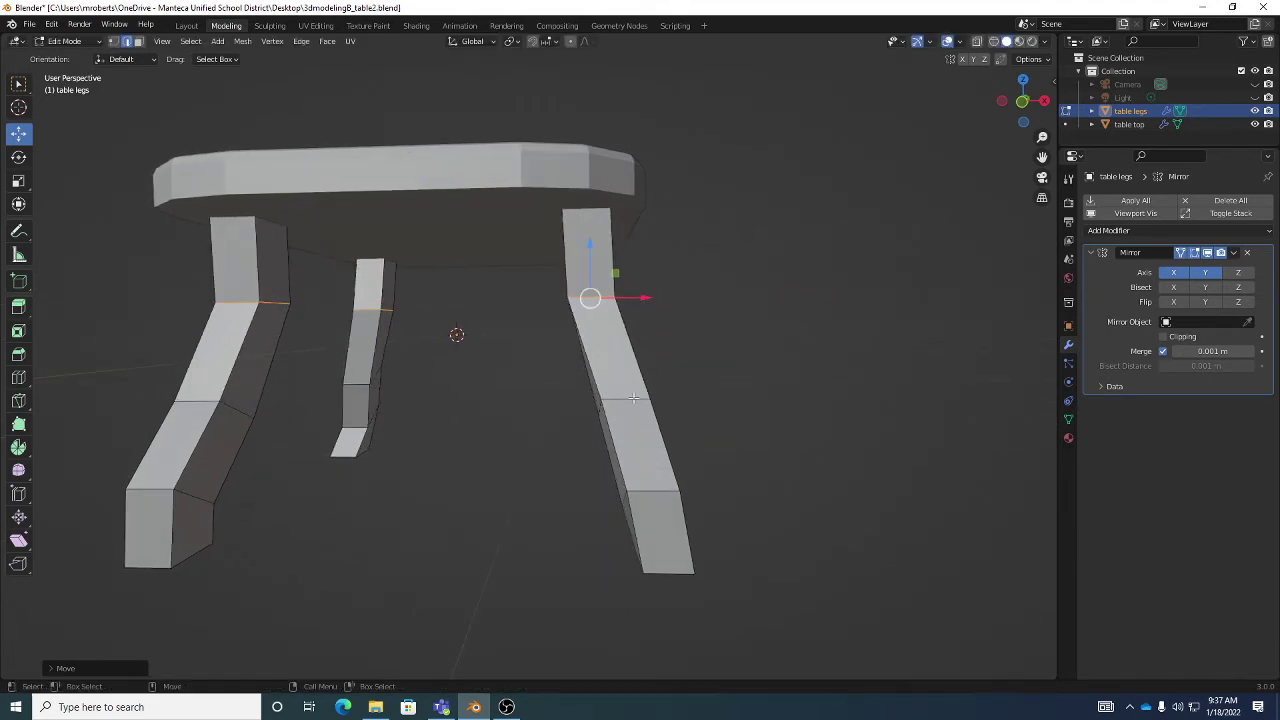
pyautogui.keyDown('alt'); pyautogui.click(622, 404); pyautogui.keyUp('alt')
pyautogui.moveTo(676, 409); pyautogui.dragTo(663, 409)
pyautogui.moveTo(746, 513); pyautogui.dragTo(655, 438, button='middle')
pyautogui.moveTo(626, 524); pyautogui.dragTo(462, 520, button='middle')
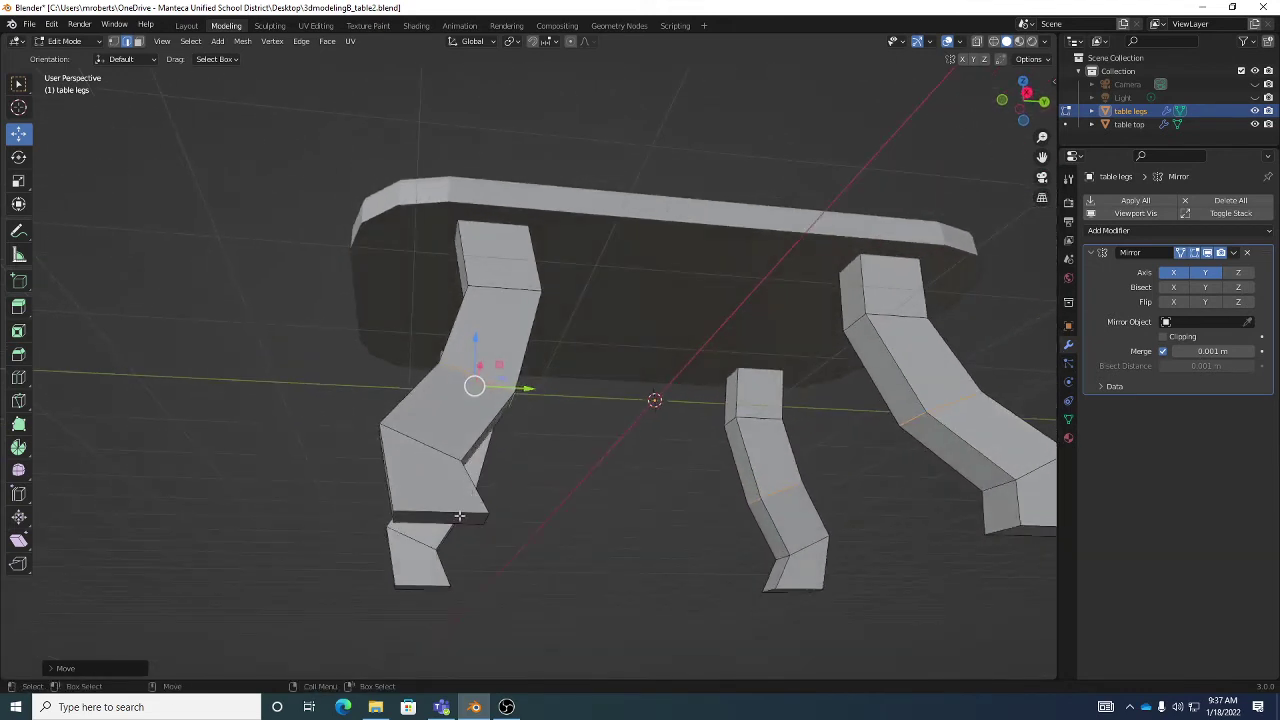
pyautogui.click(631, 465)
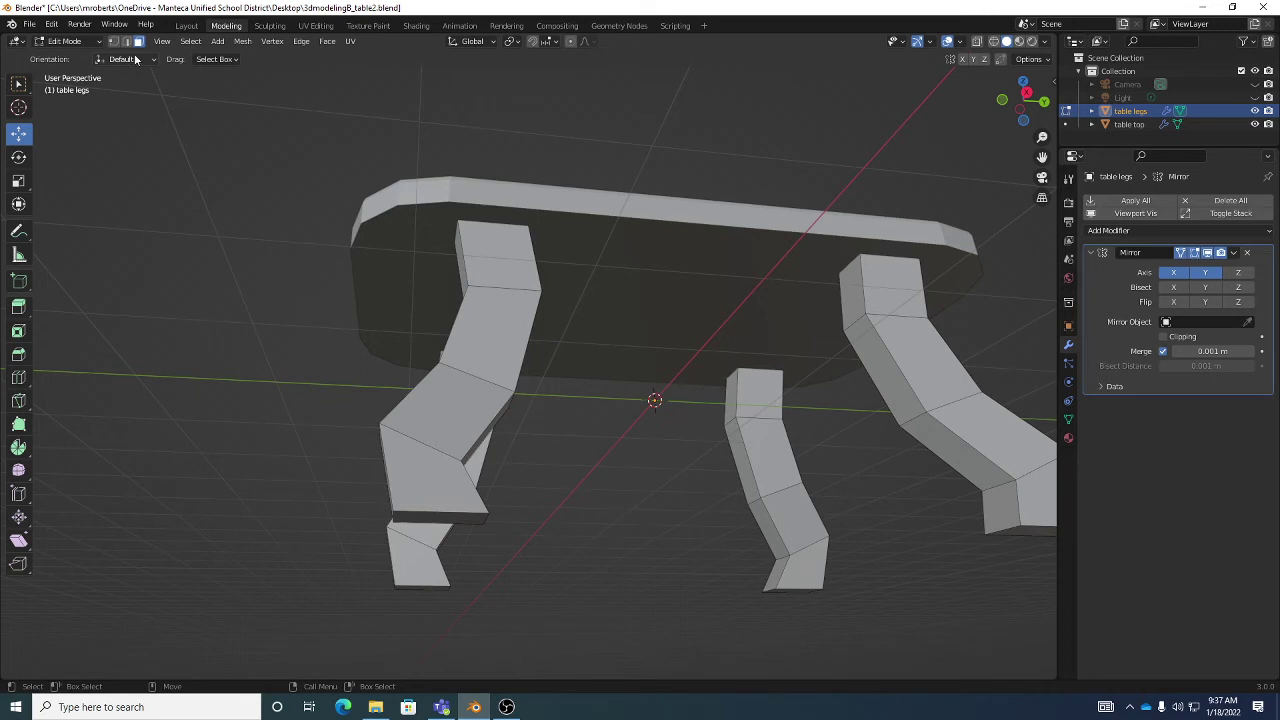
pyautogui.click(84, 44)
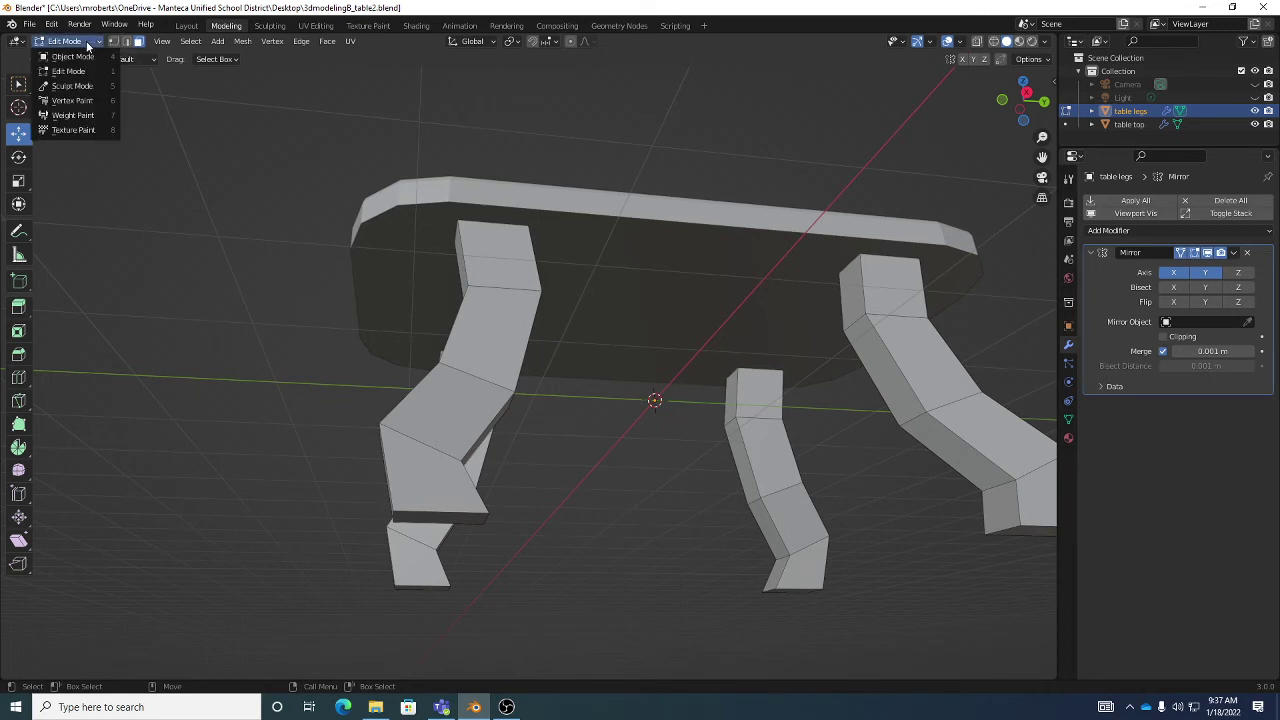
pyautogui.click(90, 72)
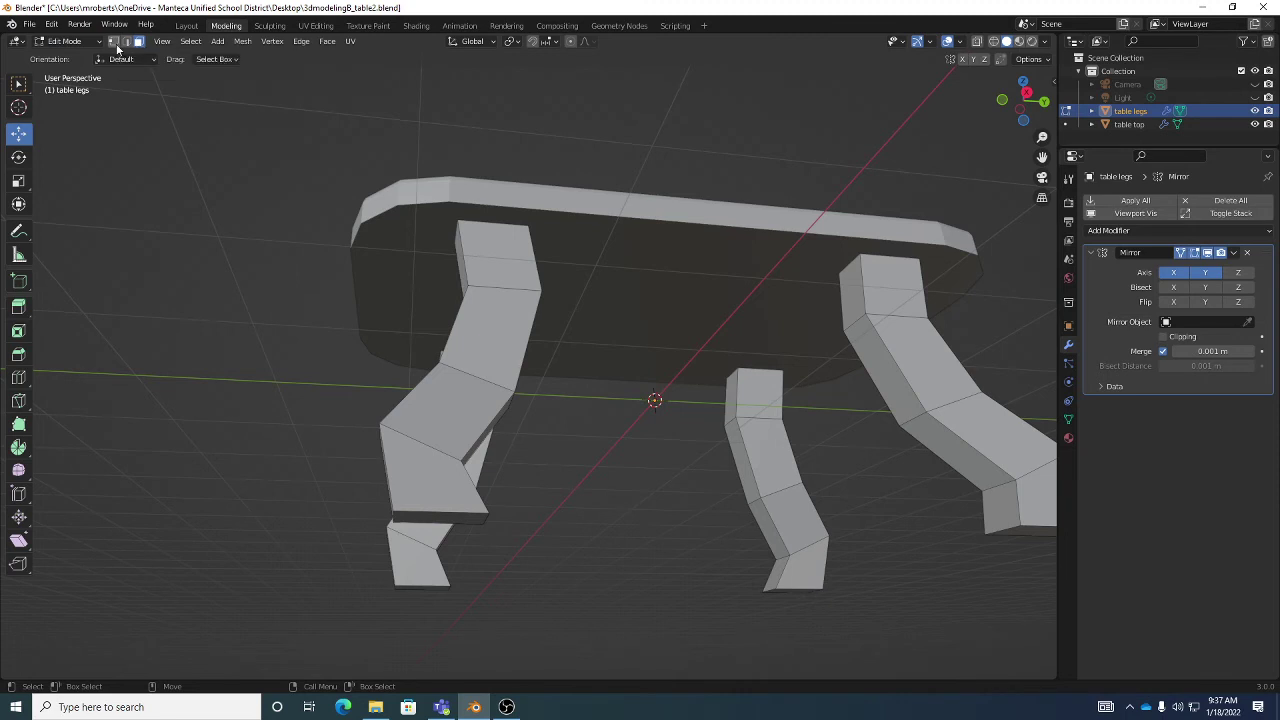
pyautogui.click(116, 45)
pyautogui.click(127, 44)
pyautogui.click(138, 44)
pyautogui.click(68, 42)
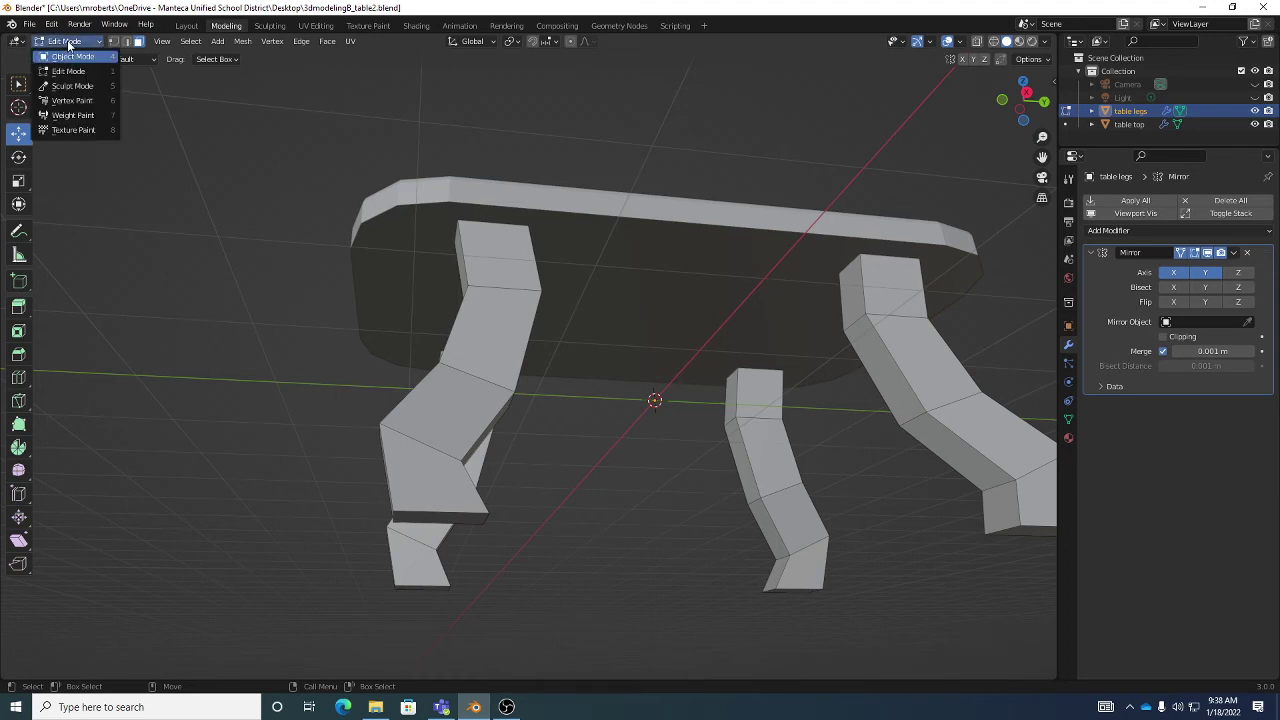
pyautogui.click(70, 42)
pyautogui.click(73, 42)
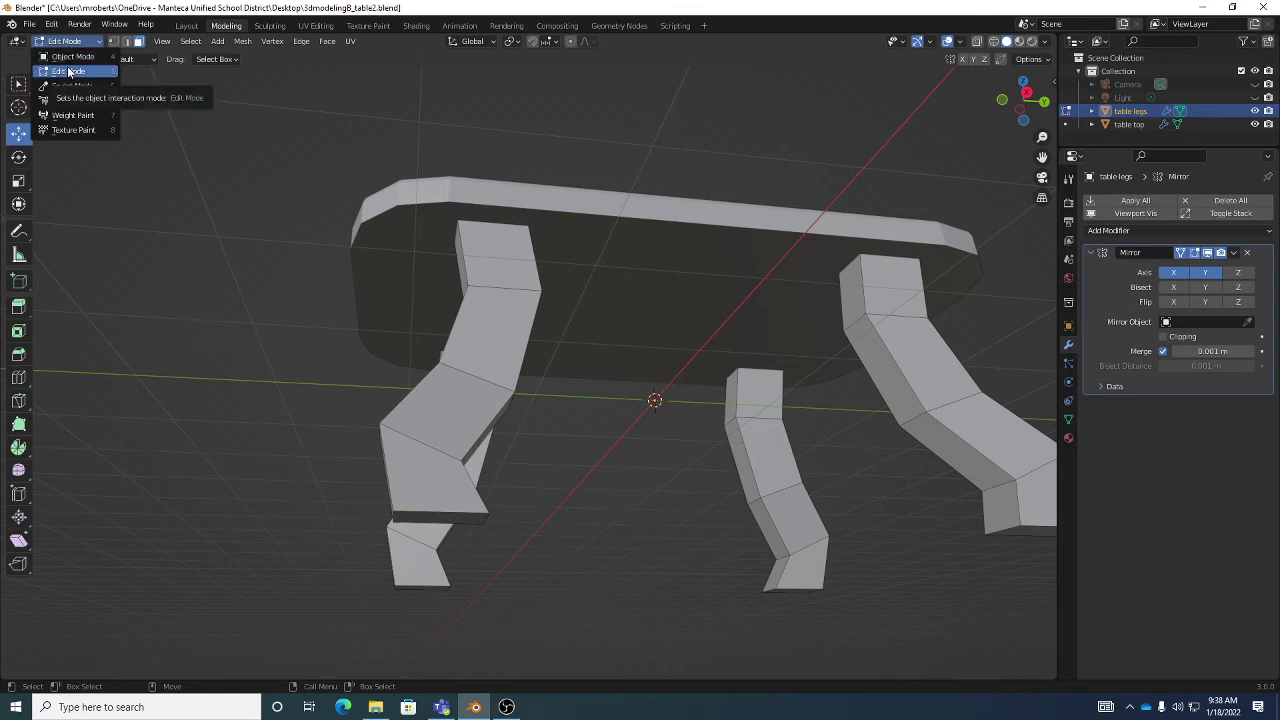
pyautogui.click(68, 71)
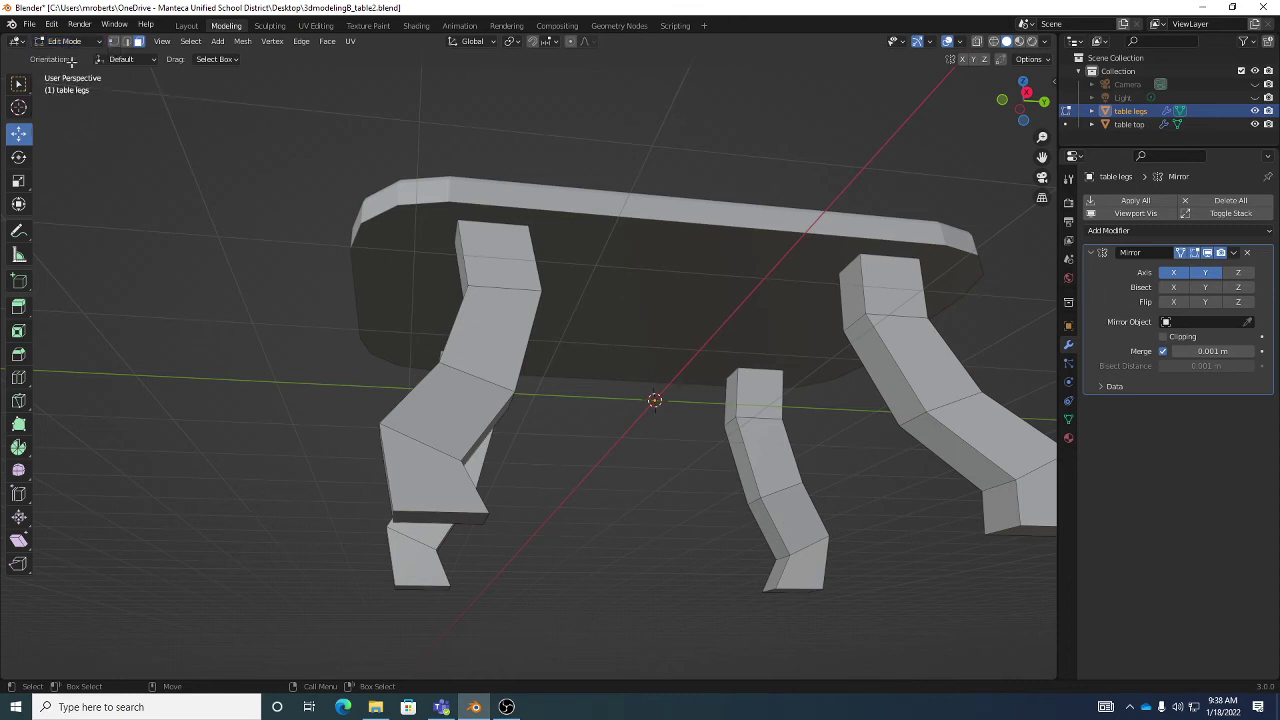
# Select the bottom face of the leg in face selection mode and move it outward along the Y axis
pyautogui.click(139, 42)
pyautogui.moveTo(640, 420); pyautogui.dragTo(493, 494, button='middle')
pyautogui.click(445, 491)
pyautogui.moveTo(493, 492); pyautogui.dragTo(422, 488)
pyautogui.moveTo(422, 488); pyautogui.dragTo(565, 535, button='middle')
# Rotate the bottom face of the leg slightly about the Z axis to twist the feet
pyautogui.hotkey('shift', 'space')
pyautogui.press('r')
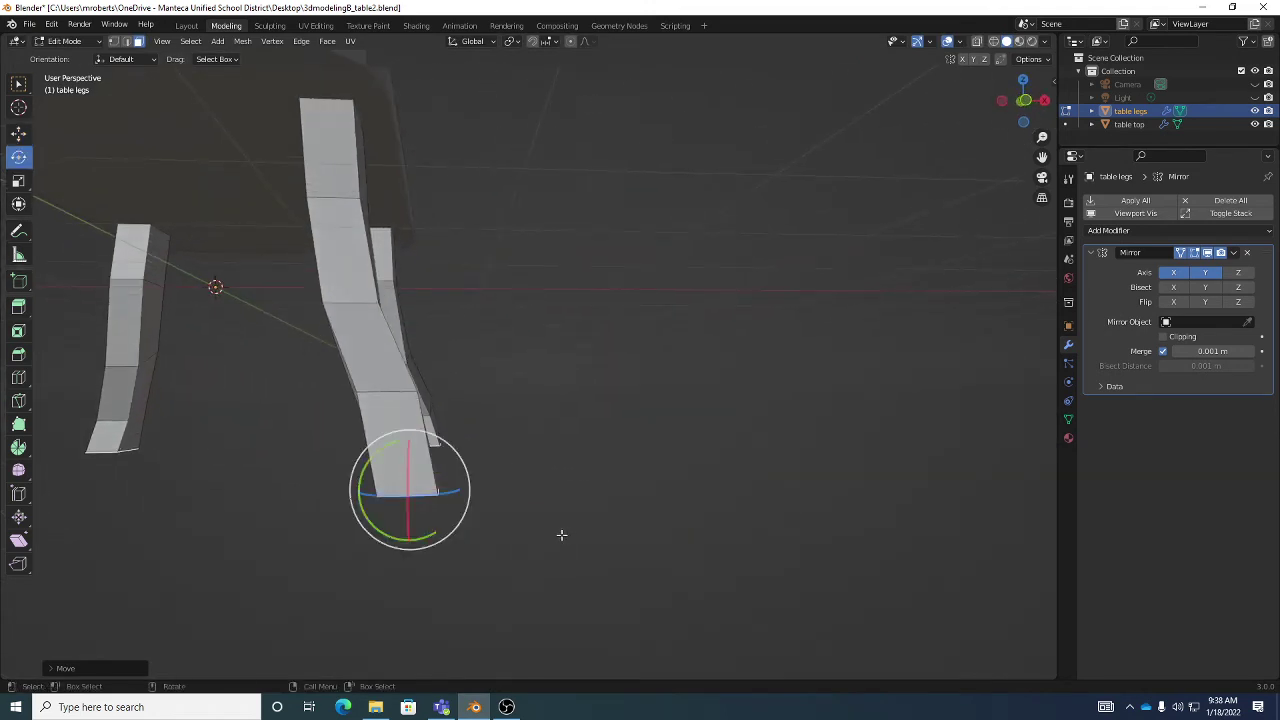
pyautogui.moveTo(491, 489); pyautogui.dragTo(432, 510, button='middle')
pyautogui.moveTo(436, 505); pyautogui.dragTo(460, 500)
pyautogui.moveTo(460, 500); pyautogui.dragTo(516, 405, button='middle')
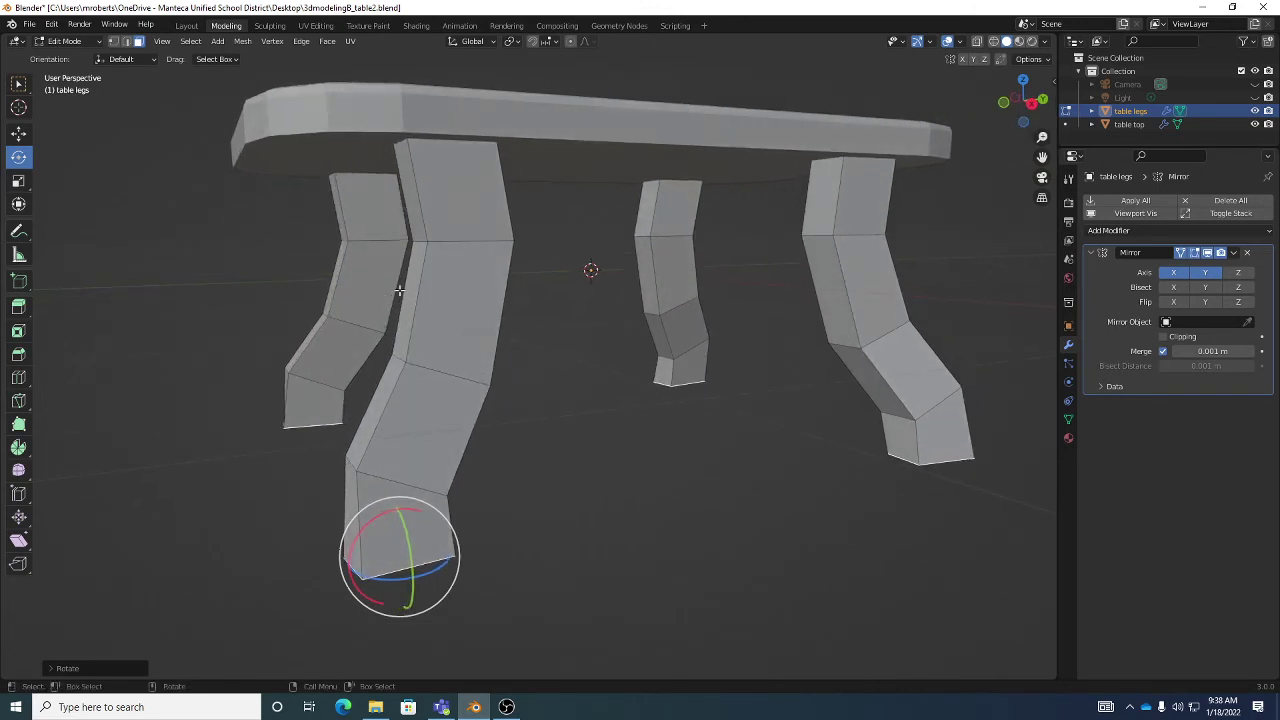
pyautogui.moveTo(428, 298); pyautogui.dragTo(489, 289, button='middle')
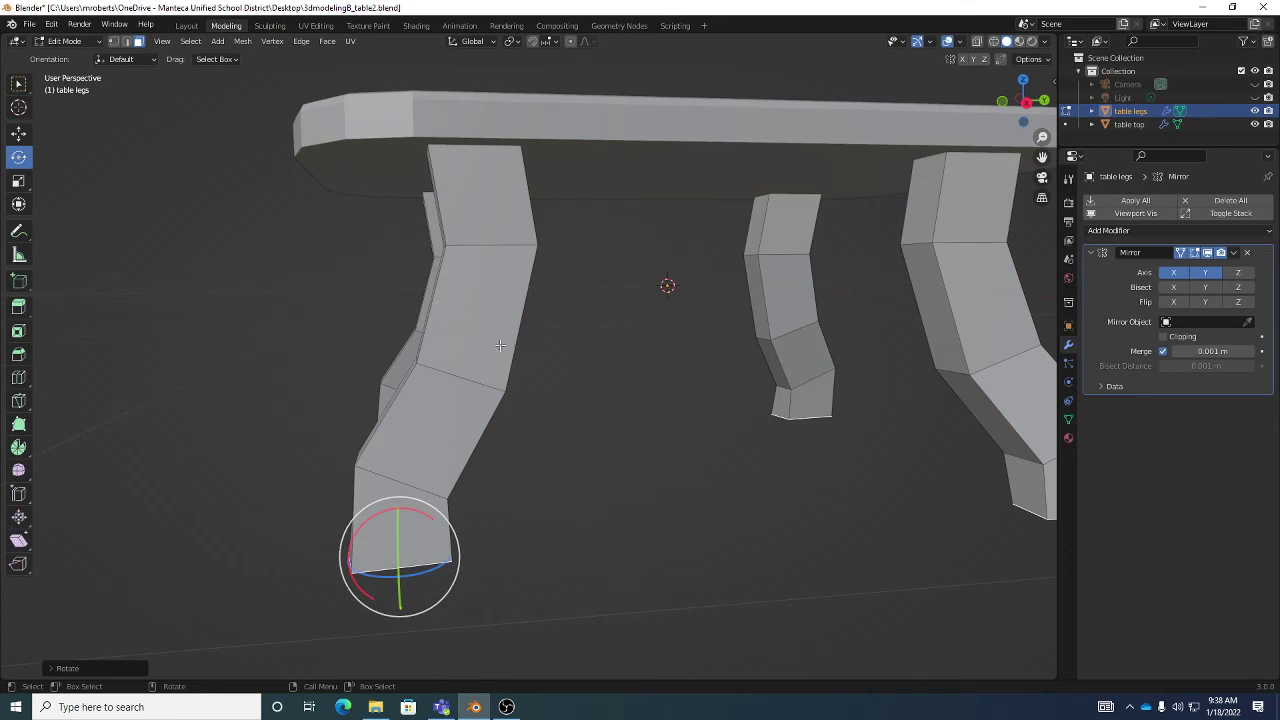
# Add two more horizontal loop cuts to the legs, one just above and one just below the mid-height edge loop
pyautogui.click(18, 378)
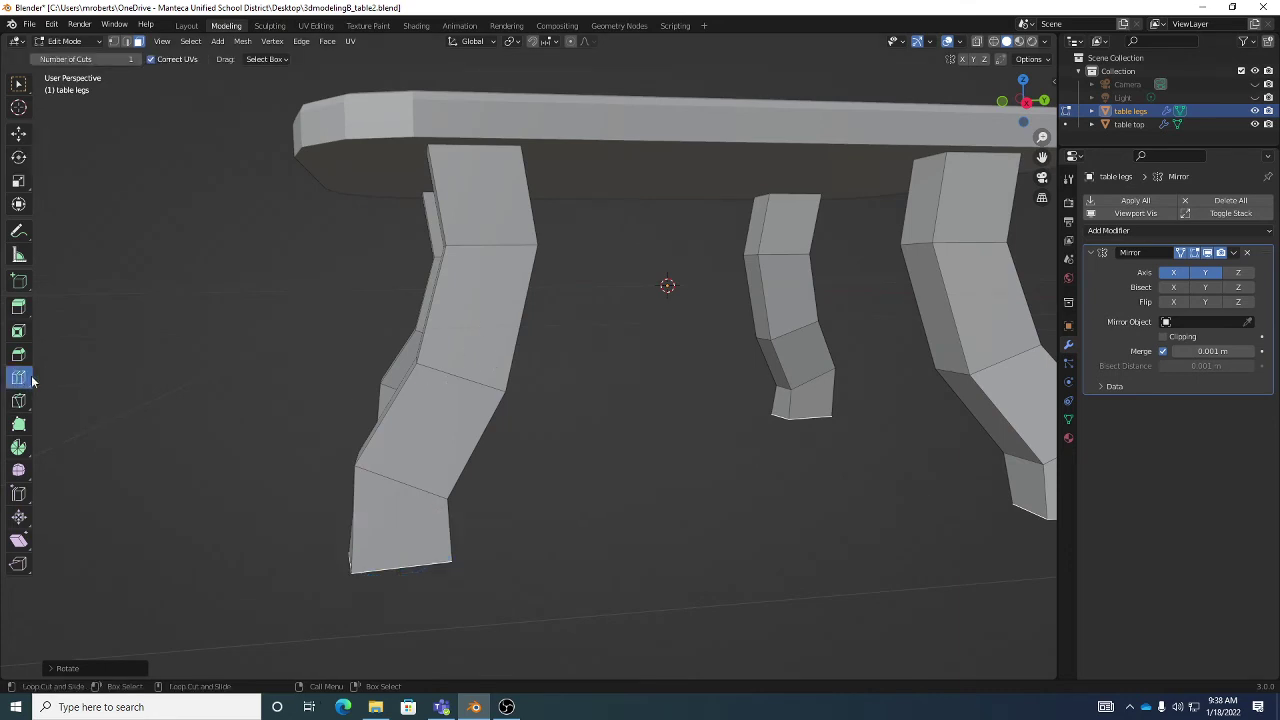
pyautogui.click(435, 303)
pyautogui.click(432, 422)
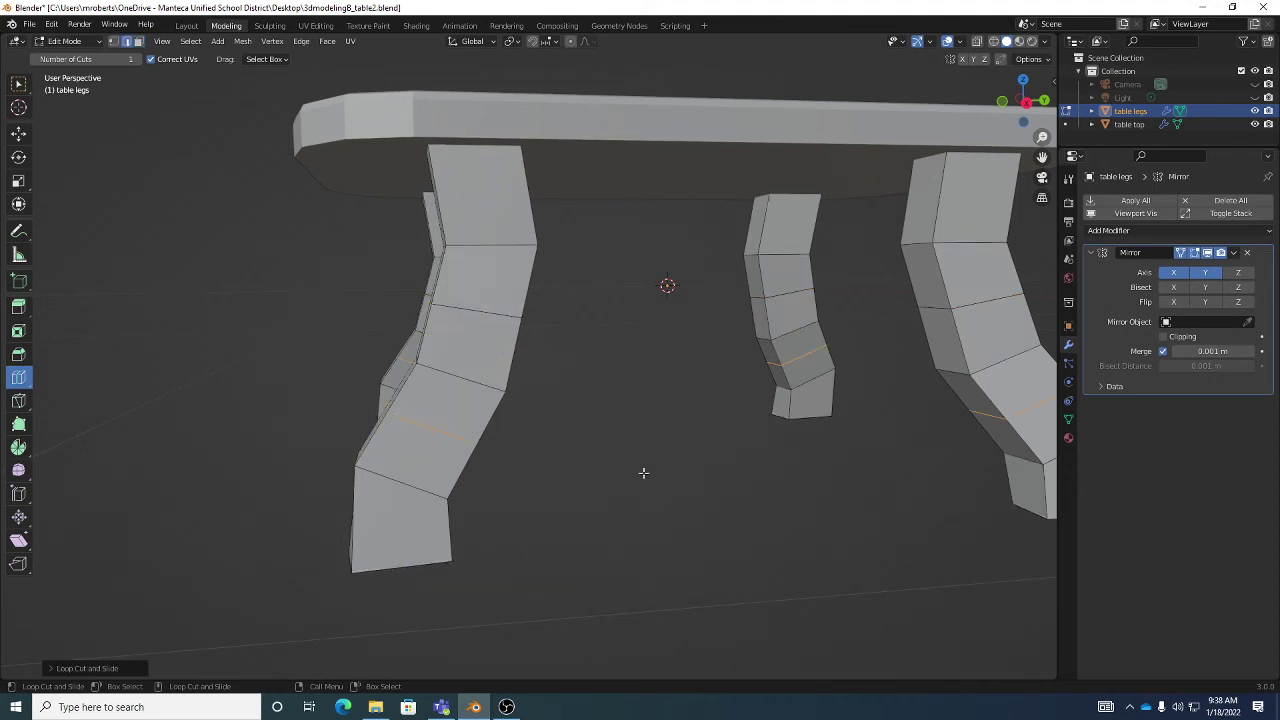
# Move the new edge loop below mid-height slightly inward along the Y axis and slightly down along the Z axis
pyautogui.moveTo(637, 471); pyautogui.dragTo(570, 455, button='middle')
pyautogui.hotkey('shift', 'space')
pyautogui.press('g')
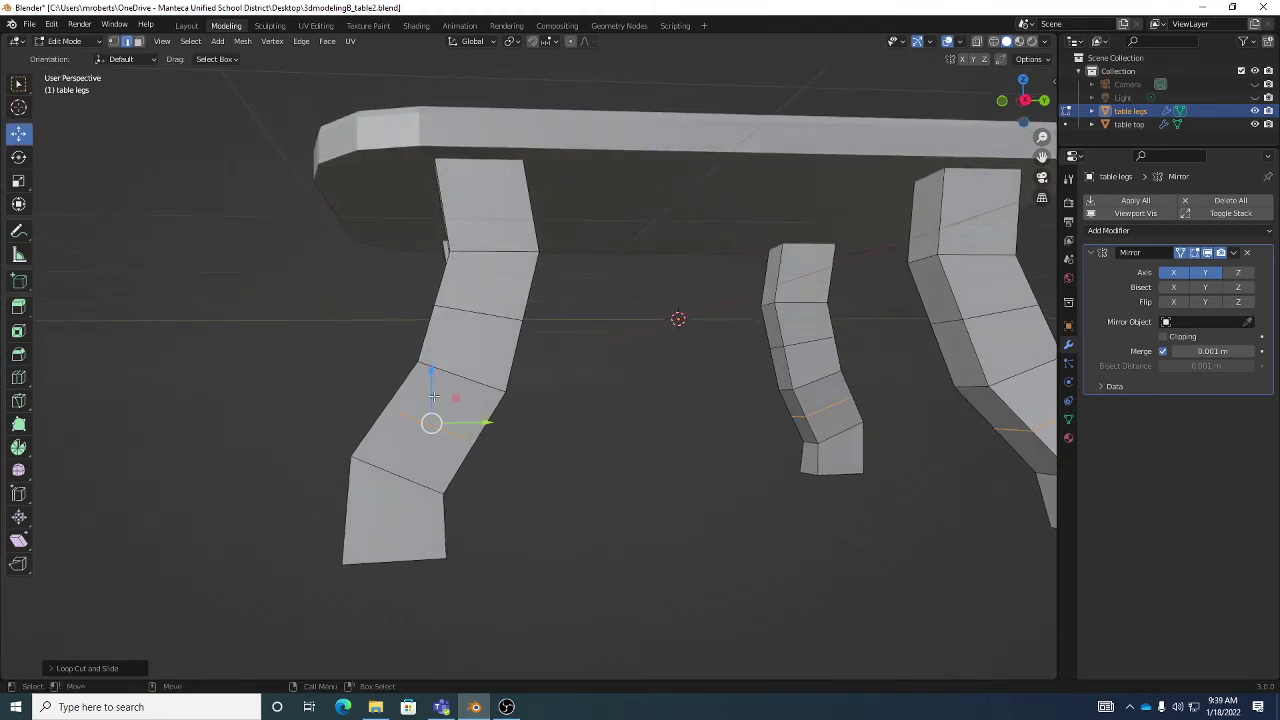
pyautogui.moveTo(484, 421); pyautogui.dragTo(492, 421)
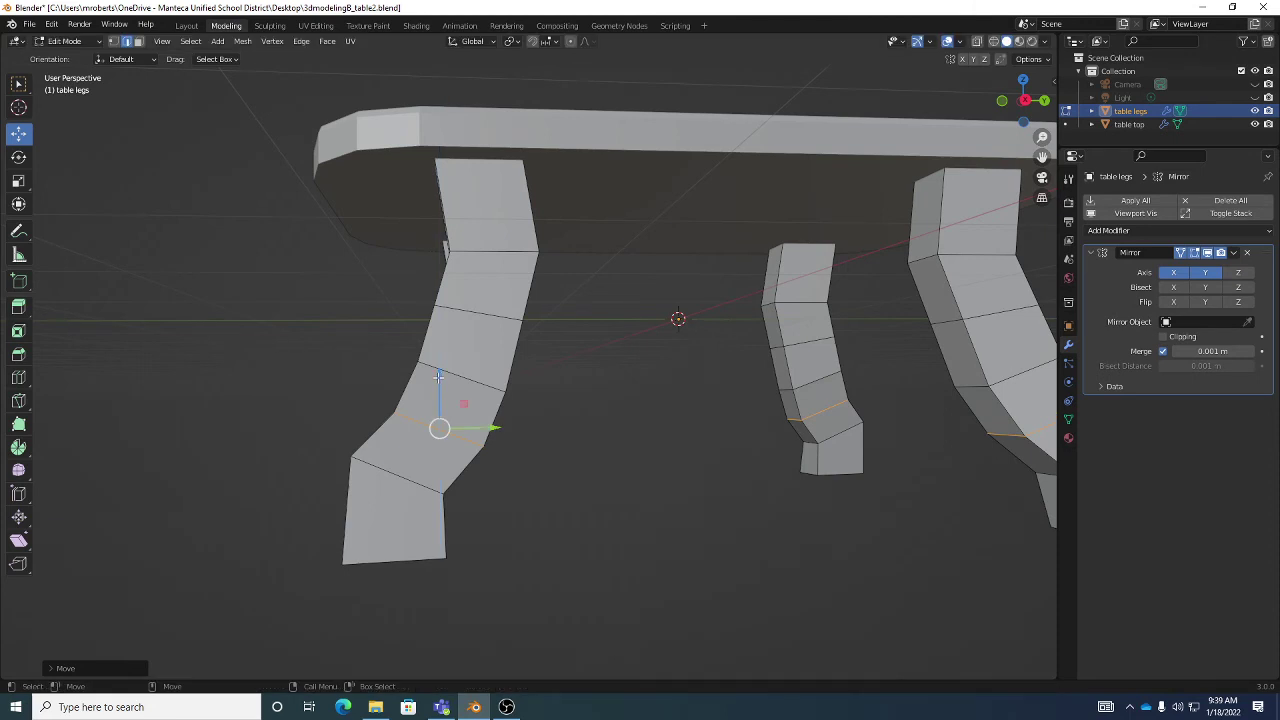
# Rotate the edge loop just below mid-height about the X axis, tilting its outer side further up
pyautogui.hotkey('shift', 'space')
pyautogui.press('r')
pyautogui.moveTo(485, 400); pyautogui.dragTo(509, 402, button='middle')
pyautogui.moveTo(443, 380); pyautogui.dragTo(454, 393)
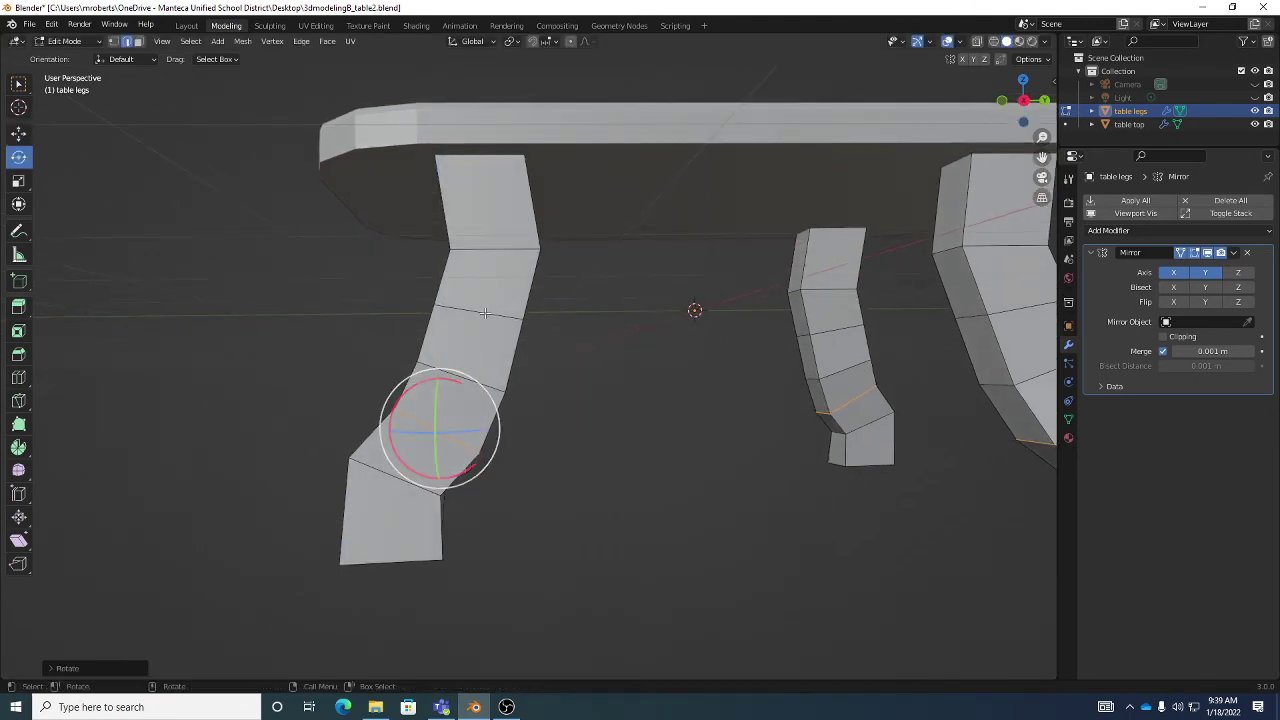
# Move the edge loop just above mid-height and the mid-height edge loop slightly inward along the Y axis
pyautogui.keyDown('alt'); pyautogui.click(484, 313); pyautogui.keyUp('alt')
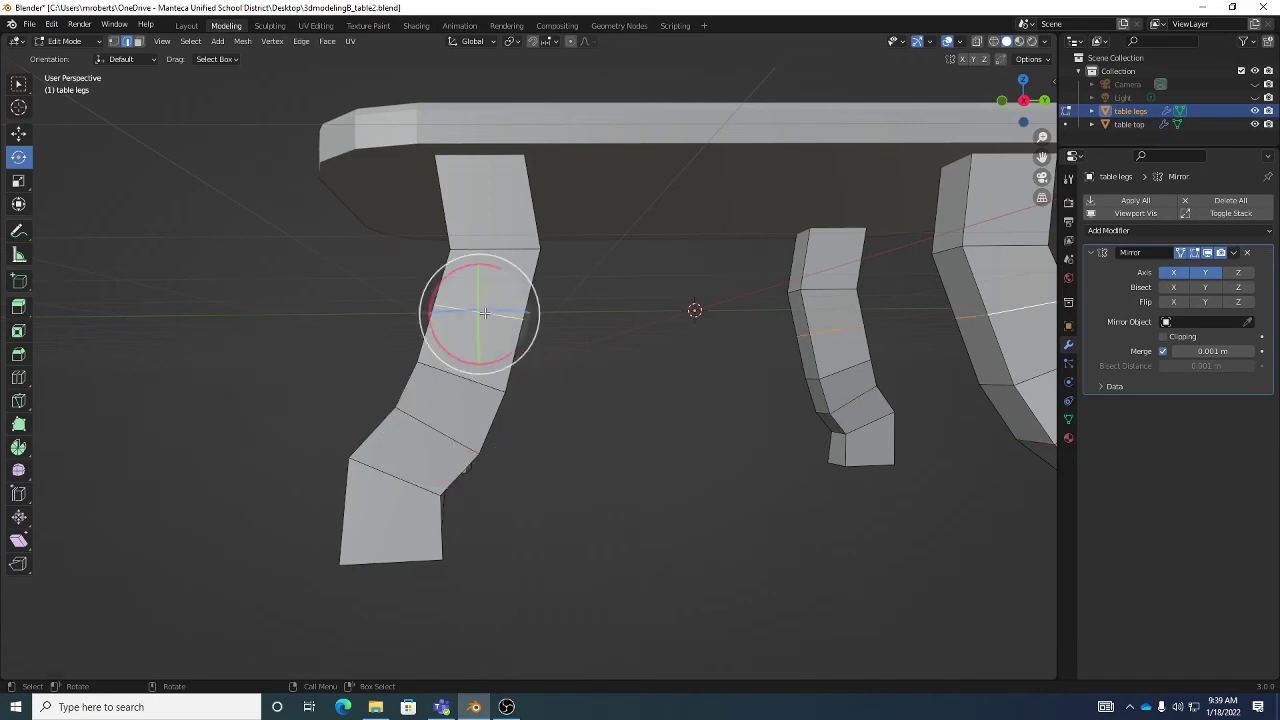
pyautogui.moveTo(484, 313)
pyautogui.mouseDown(button='middle')
pyautogui.moveTo(571, 363)
pyautogui.moveTo(486, 304)
pyautogui.mouseUp(button='middle')
pyautogui.scroll(3, 564, 320)
pyautogui.hotkey('shift', 'space')
pyautogui.press('g')
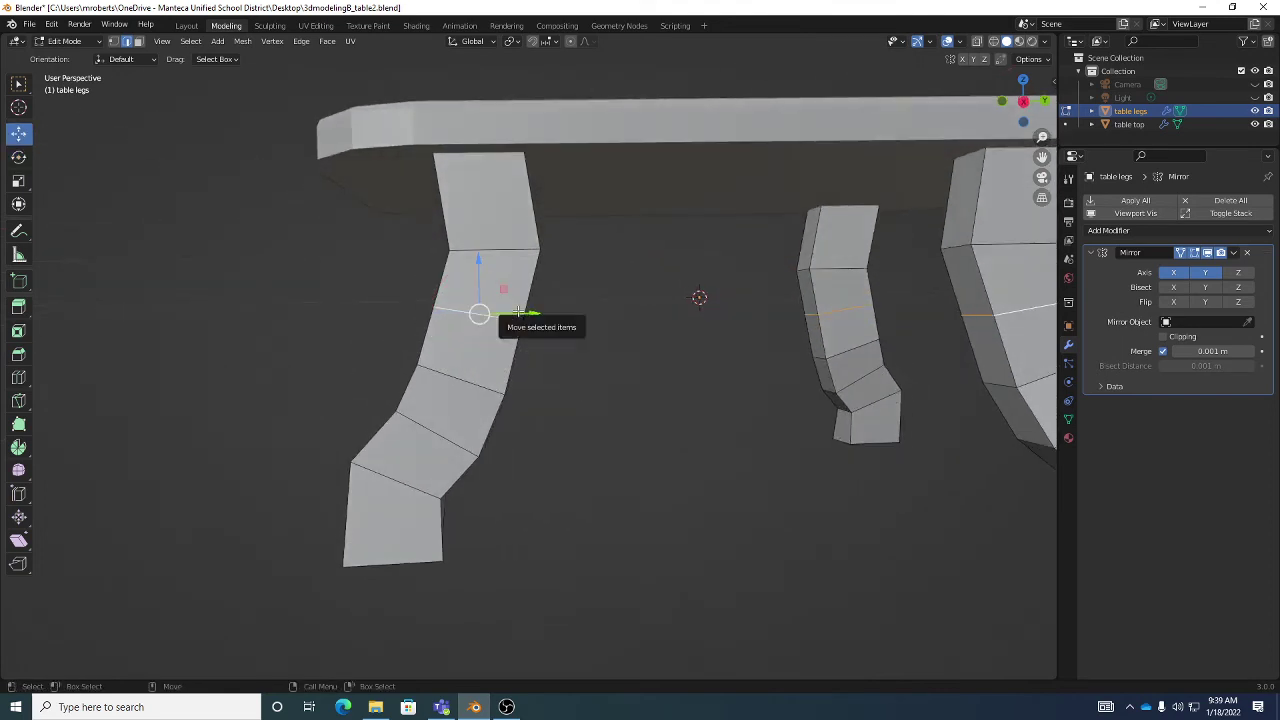
pyautogui.moveTo(519, 313); pyautogui.dragTo(528, 314)
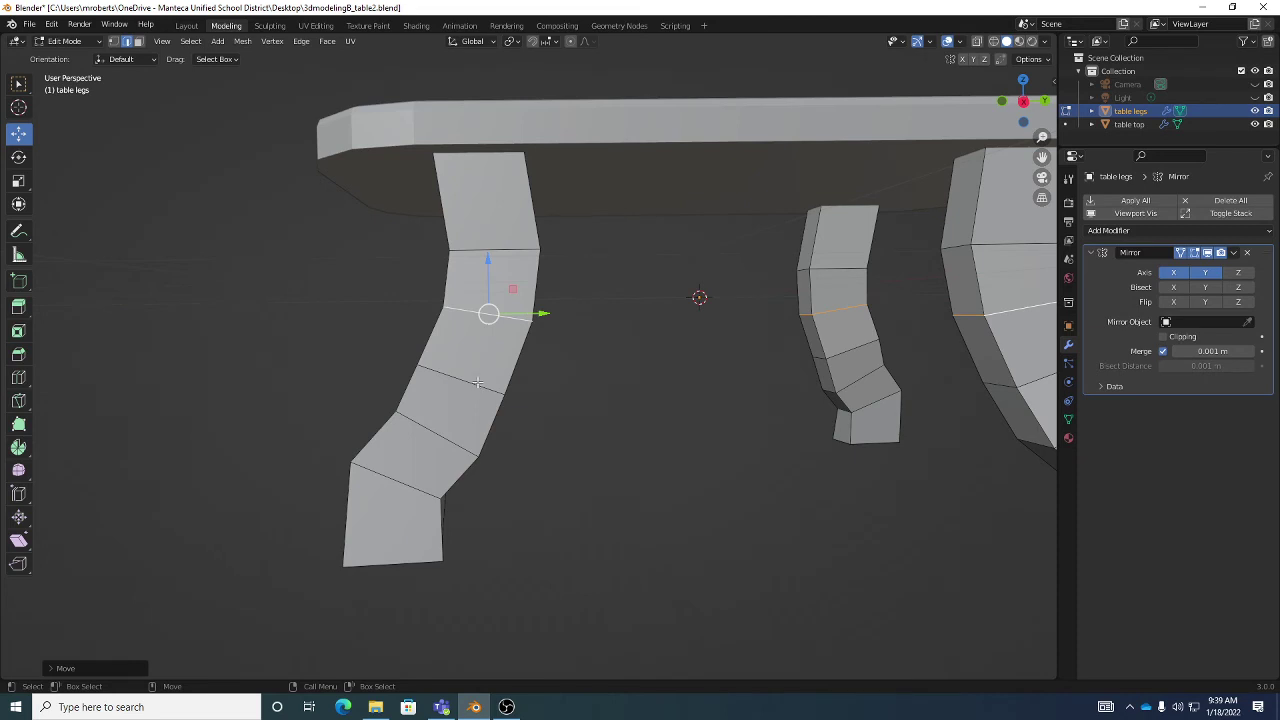
pyautogui.keyDown('alt'); pyautogui.click(477, 383); pyautogui.keyUp('alt')
pyautogui.moveTo(511, 376); pyautogui.dragTo(522, 378)
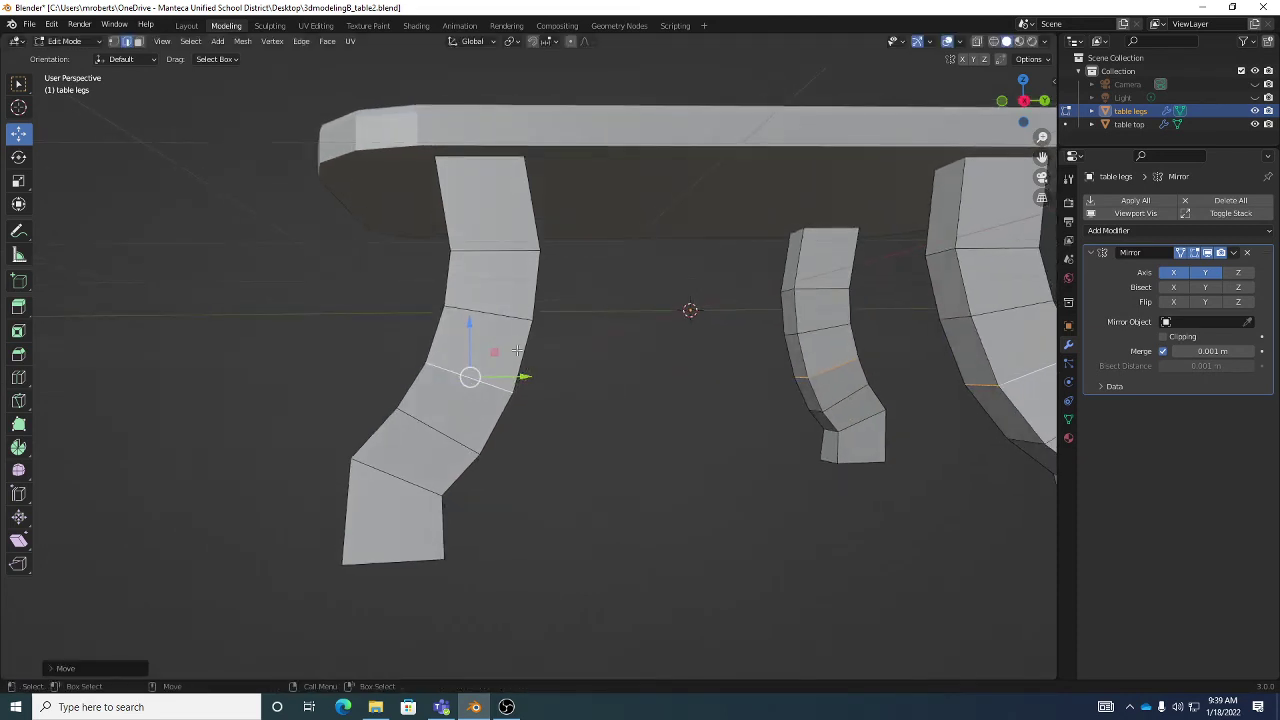
# Rotate the edge loop just above mid-height slightly about the X axis to make it more level
pyautogui.moveTo(534, 316); pyautogui.dragTo(540, 318, button='middle')
pyautogui.keyDown('alt'); pyautogui.click(528, 318); pyautogui.keyUp('alt')
pyautogui.hotkey('shift', 'space')
pyautogui.press('r')
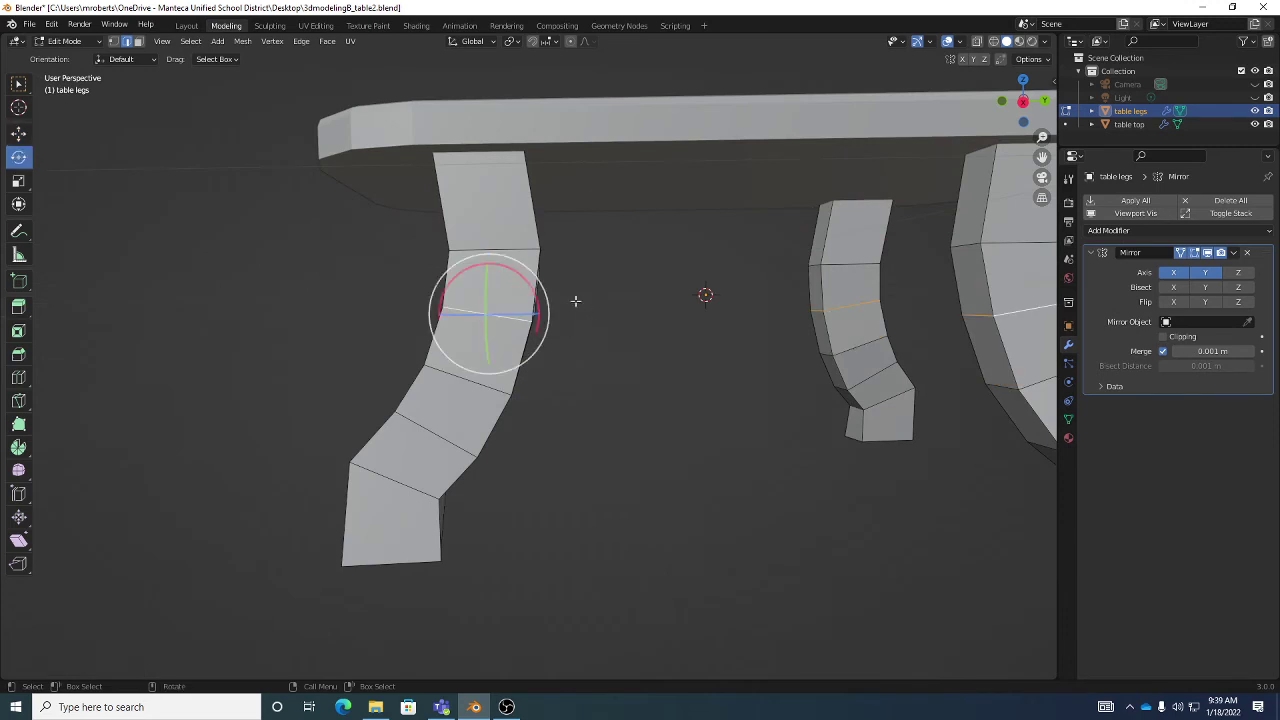
pyautogui.moveTo(536, 298); pyautogui.dragTo(536, 298)
# Move the edge loop just below mid-height slightly inward along the X axis
pyautogui.hotkey('shift', 'space')
pyautogui.press('g')
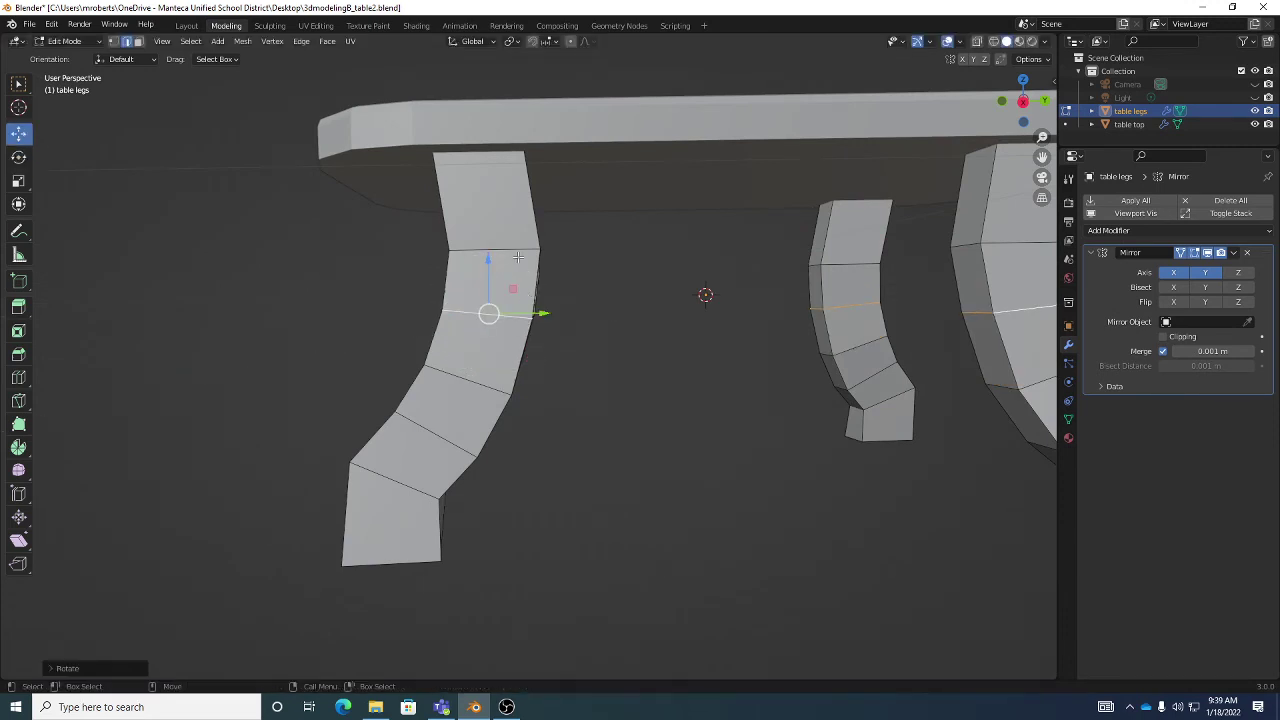
pyautogui.moveTo(515, 250); pyautogui.dragTo(559, 398, button='middle')
pyautogui.keyDown('alt'); pyautogui.click(548, 421); pyautogui.keyUp('alt')
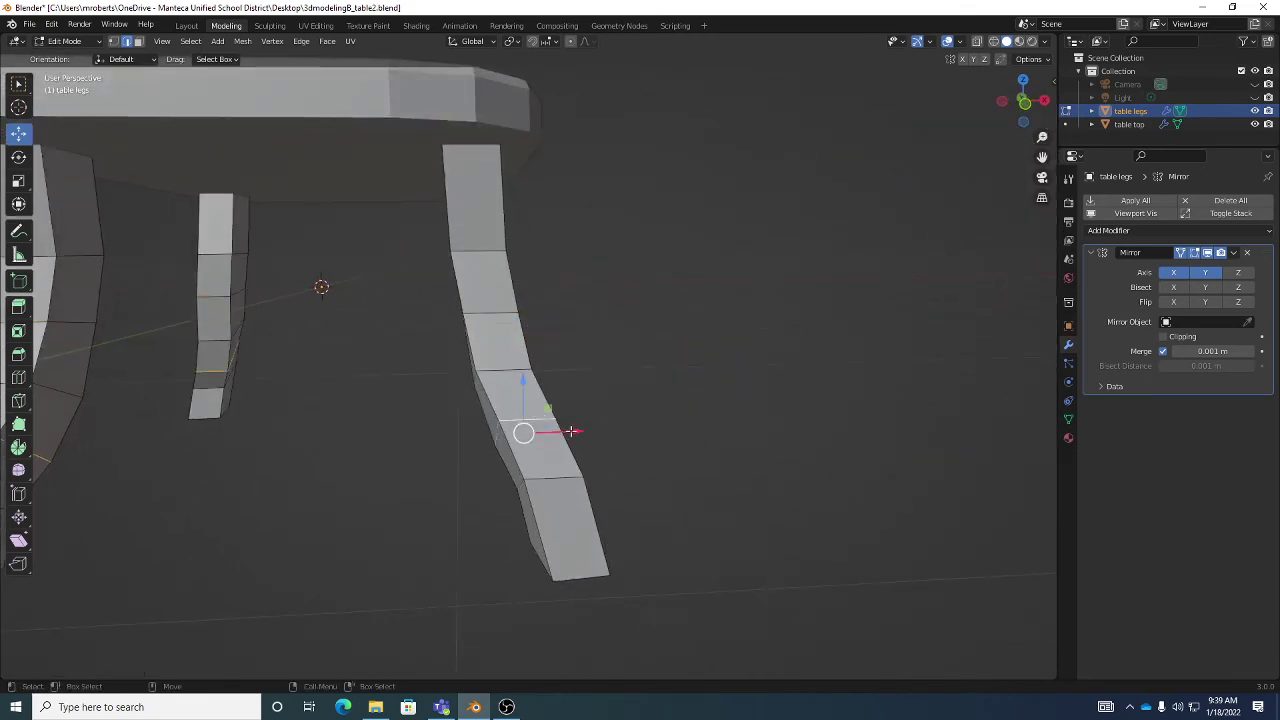
pyautogui.moveTo(569, 431); pyautogui.dragTo(562, 430)
pyautogui.moveTo(562, 430); pyautogui.dragTo(515, 420, button='middle')
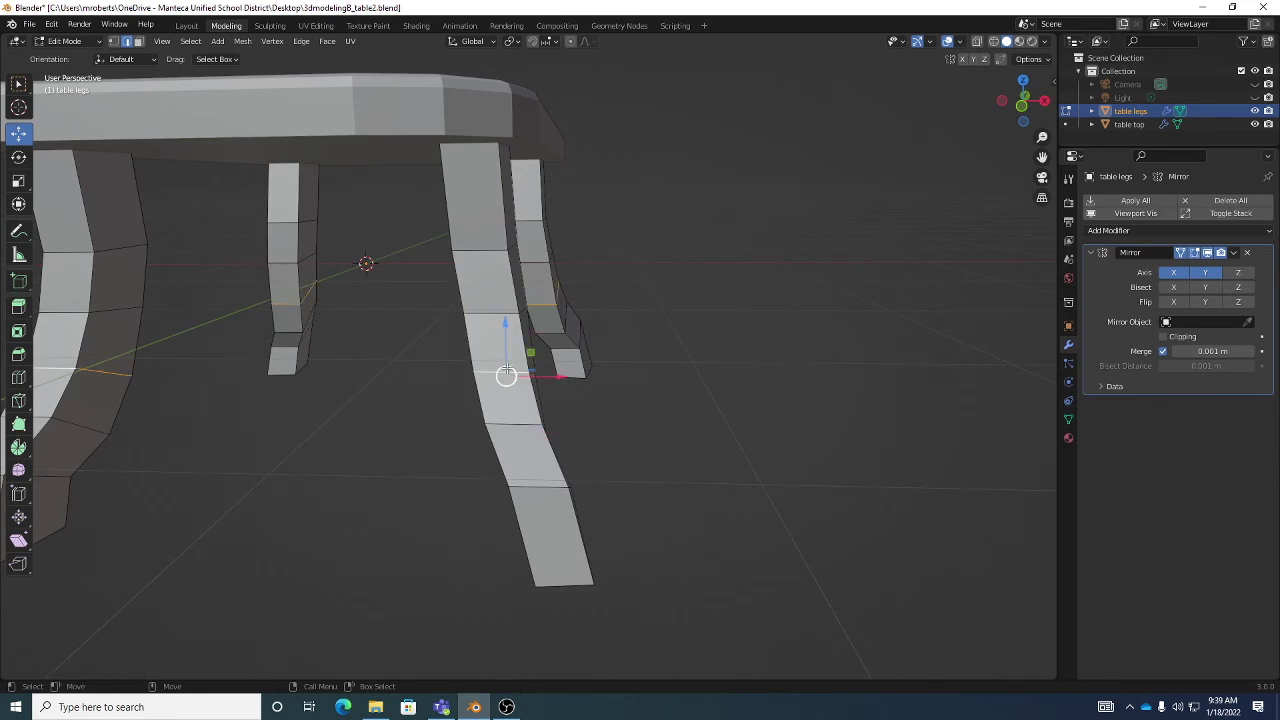
# Move the mid-height edge loop and the one just above it slightly inward along the X axis, and save the file
pyautogui.moveTo(563, 374); pyautogui.dragTo(556, 374)
pyautogui.keyDown('alt'); pyautogui.click(498, 318); pyautogui.keyUp('alt')
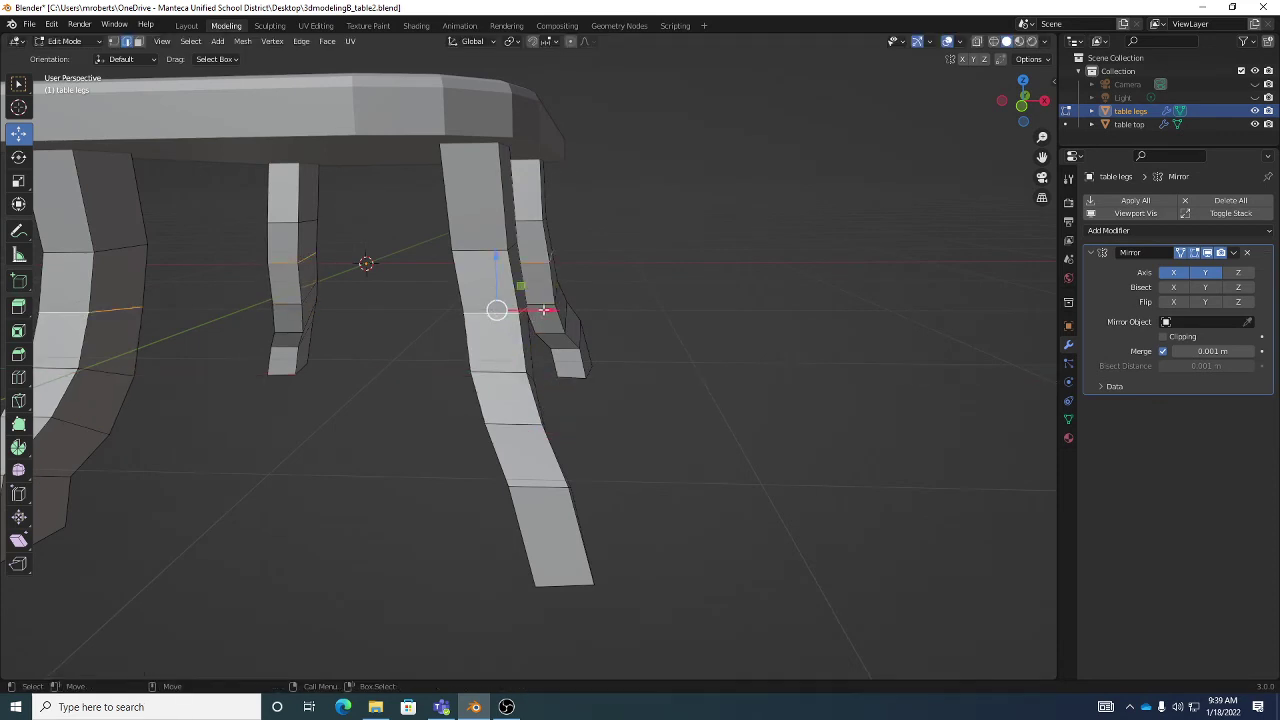
pyautogui.moveTo(540, 311); pyautogui.dragTo(534, 311)
pyautogui.moveTo(706, 331); pyautogui.dragTo(506, 340, button='middle')
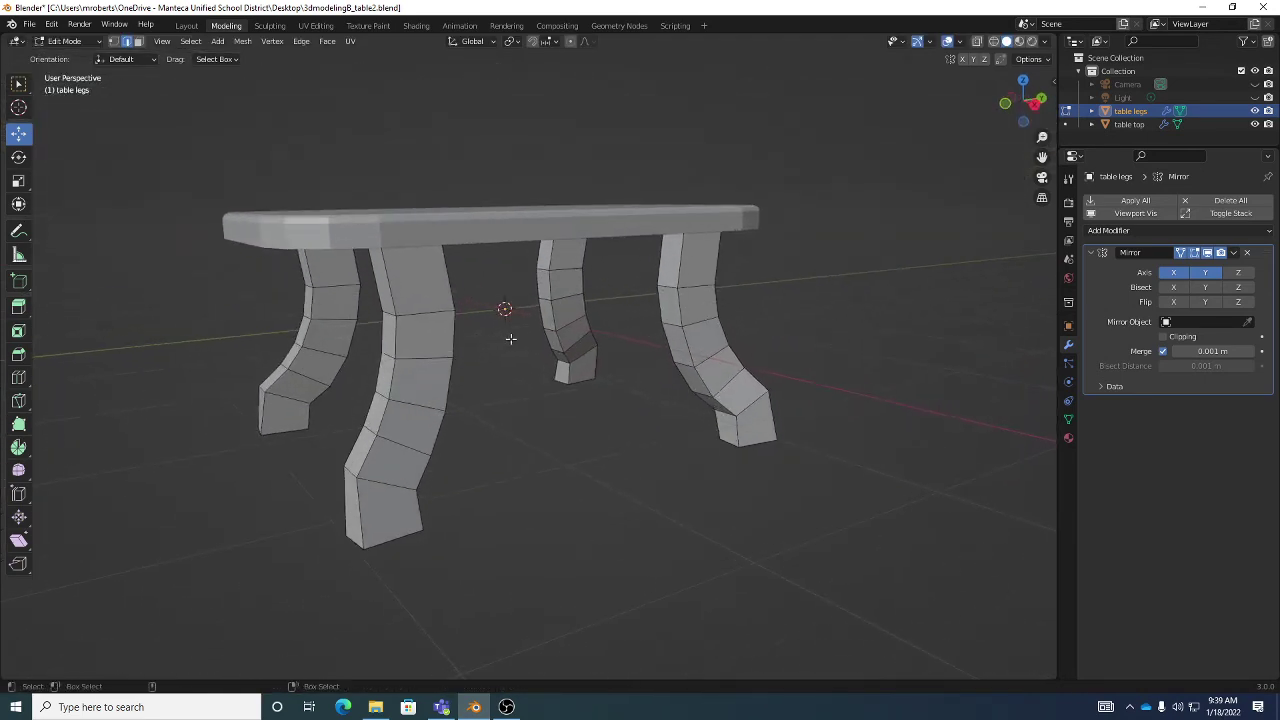
pyautogui.hotkey('ctrl', 's')
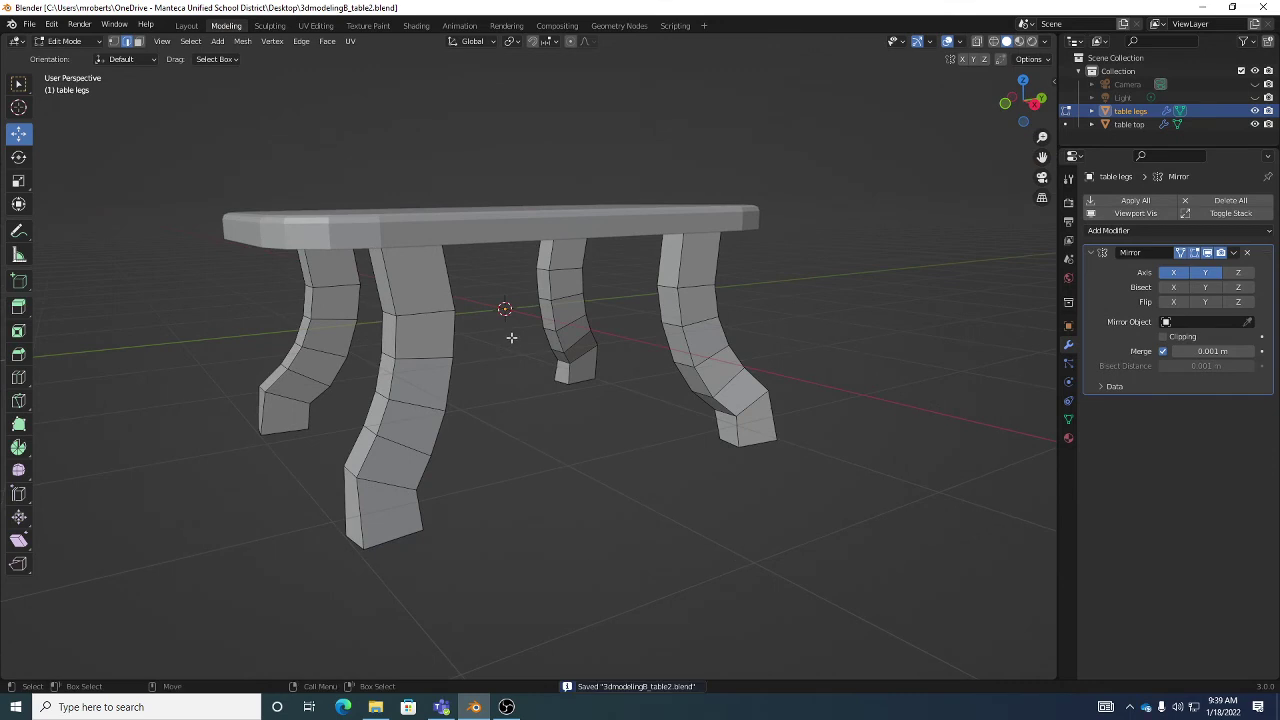
pyautogui.moveTo(511, 338); pyautogui.dragTo(503, 383, button='middle')
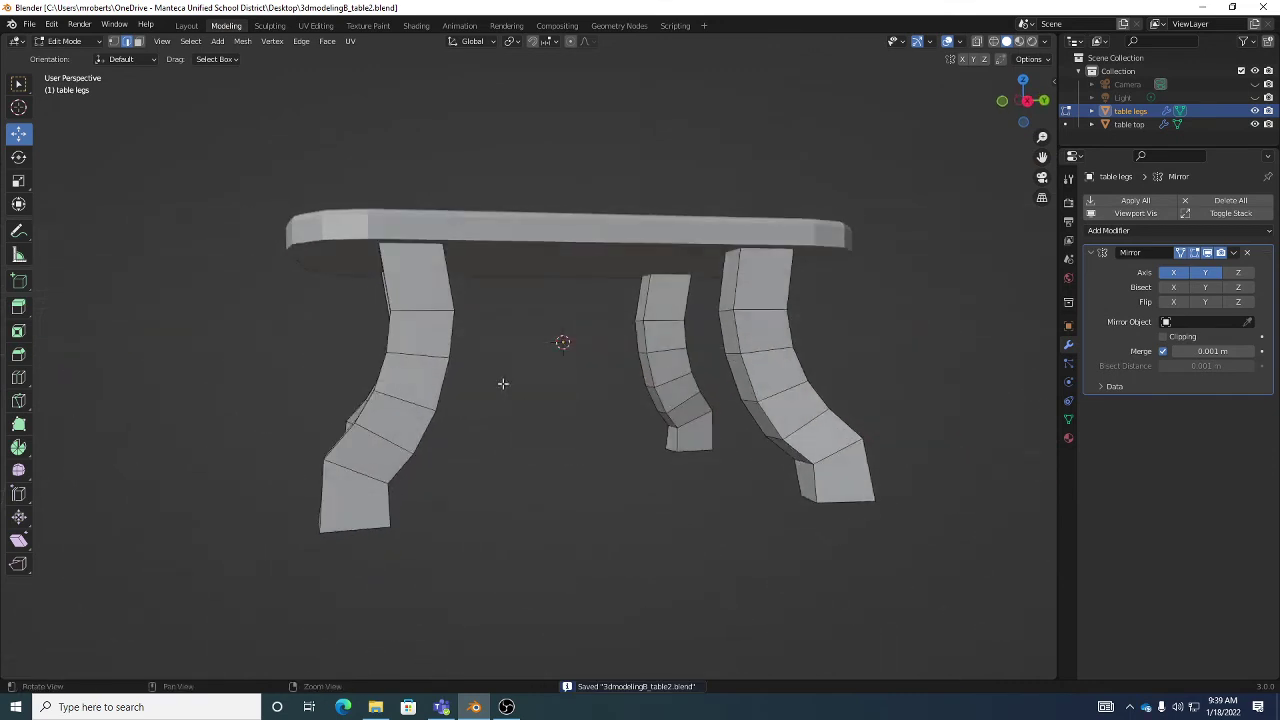
pyautogui.moveTo(409, 322)
pyautogui.mouseDown(button='middle')
pyautogui.moveTo(455, 325)
pyautogui.moveTo(421, 316)
pyautogui.mouseUp(button='middle')
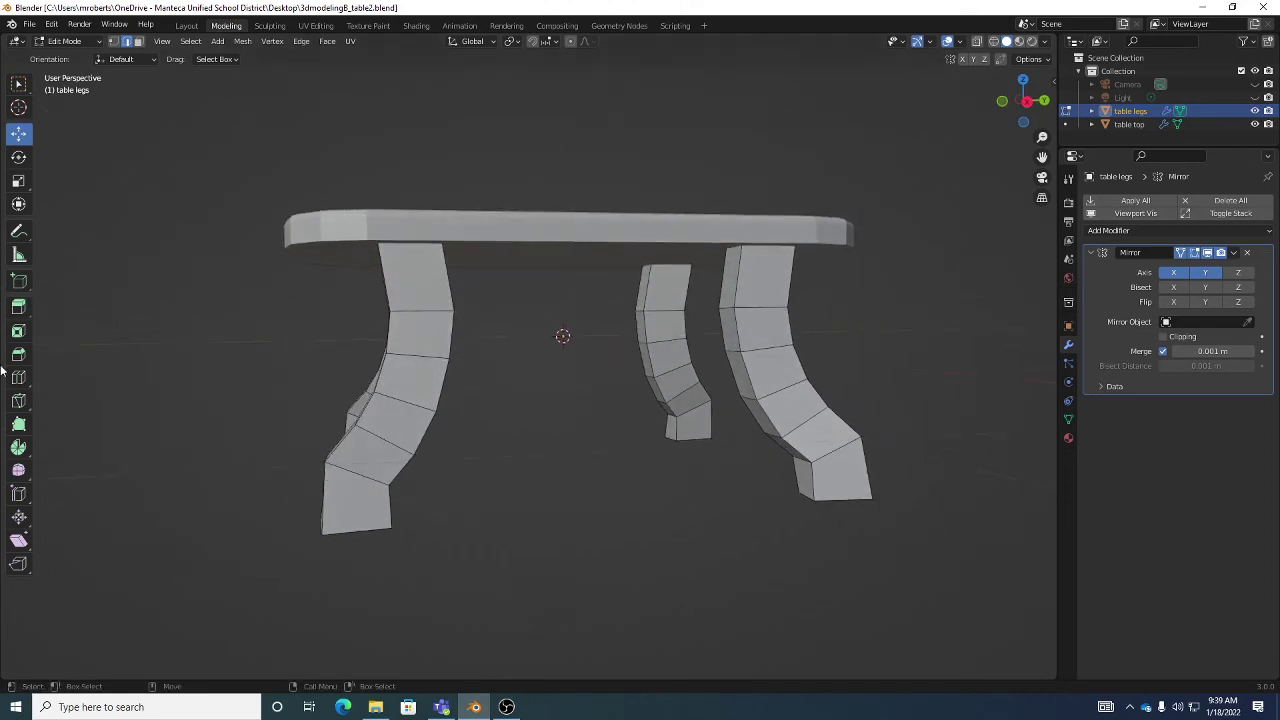
pyautogui.moveTo(457, 357); pyautogui.dragTo(405, 262, button='middle')
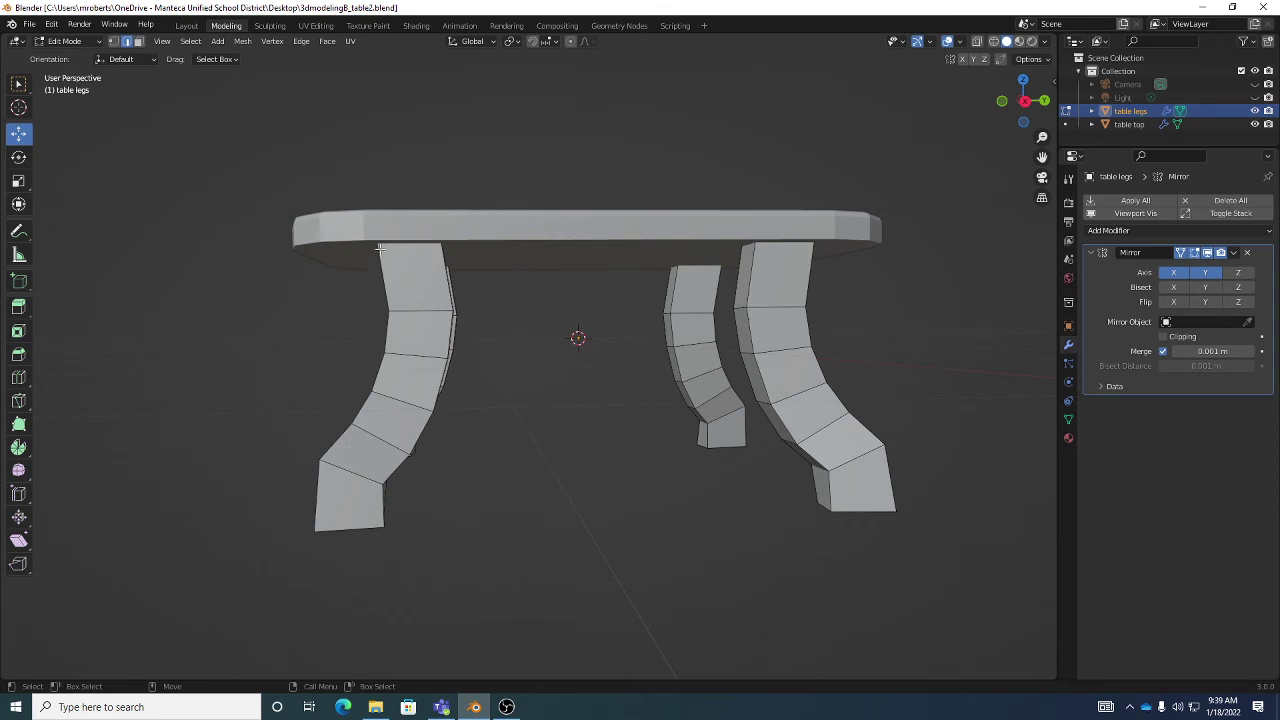
pyautogui.moveTo(374, 269); pyautogui.dragTo(466, 314, button='middle')
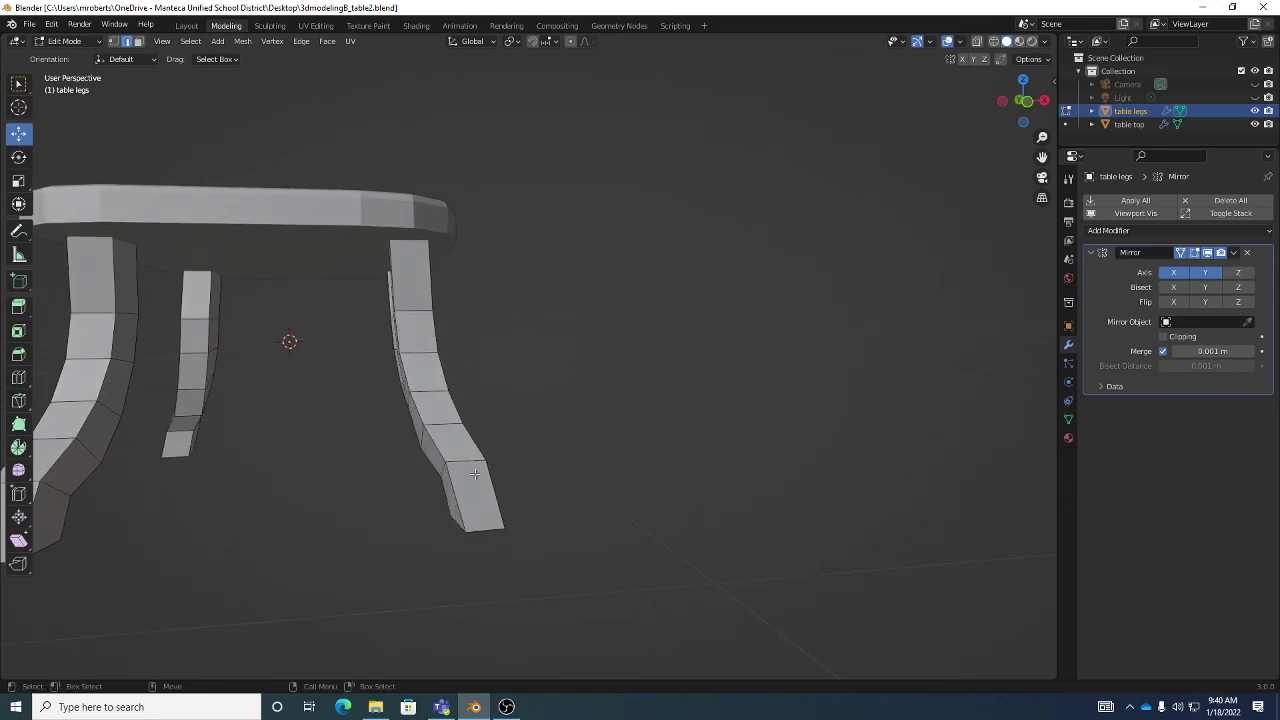
pyautogui.moveTo(475, 473); pyautogui.dragTo(204, 335, button='middle')
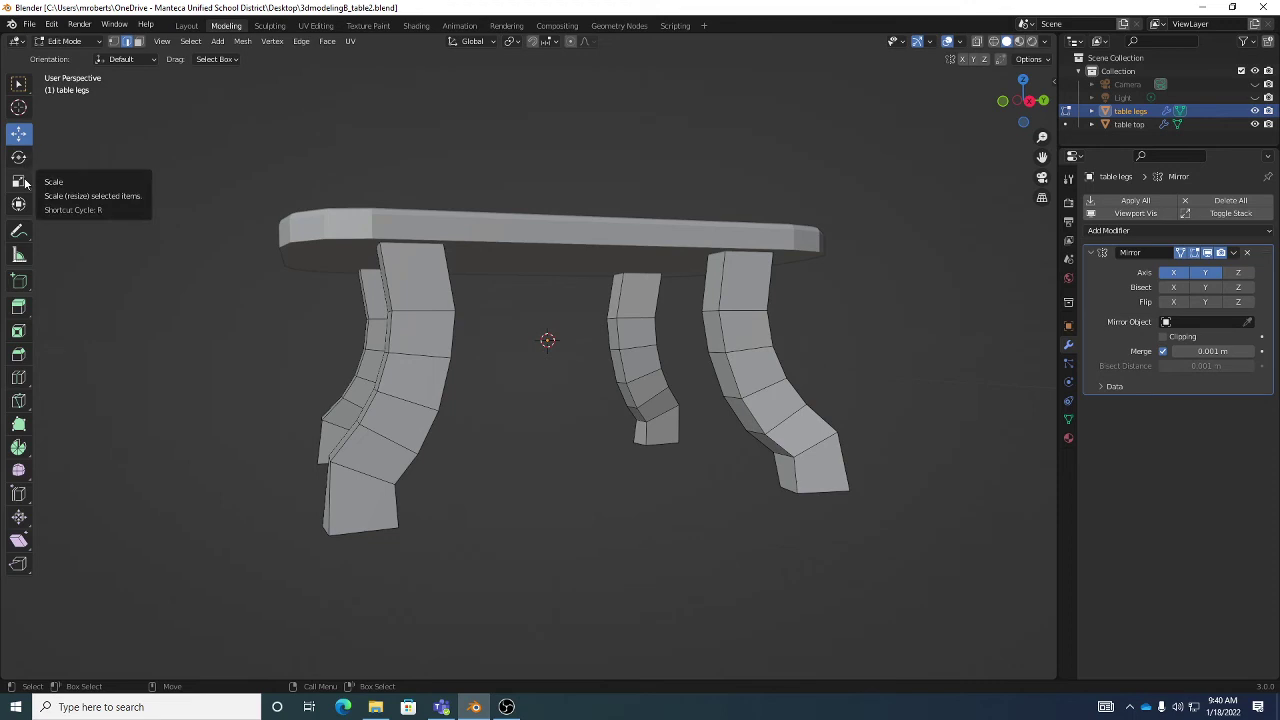
# Scale up the bottom faces of the mirrored legs uniformly to flare the feet, and clear the selection
pyautogui.moveTo(370, 458)
pyautogui.mouseDown(button='middle')
pyautogui.moveTo(429, 466)
pyautogui.moveTo(371, 457)
pyautogui.mouseUp(button='middle')
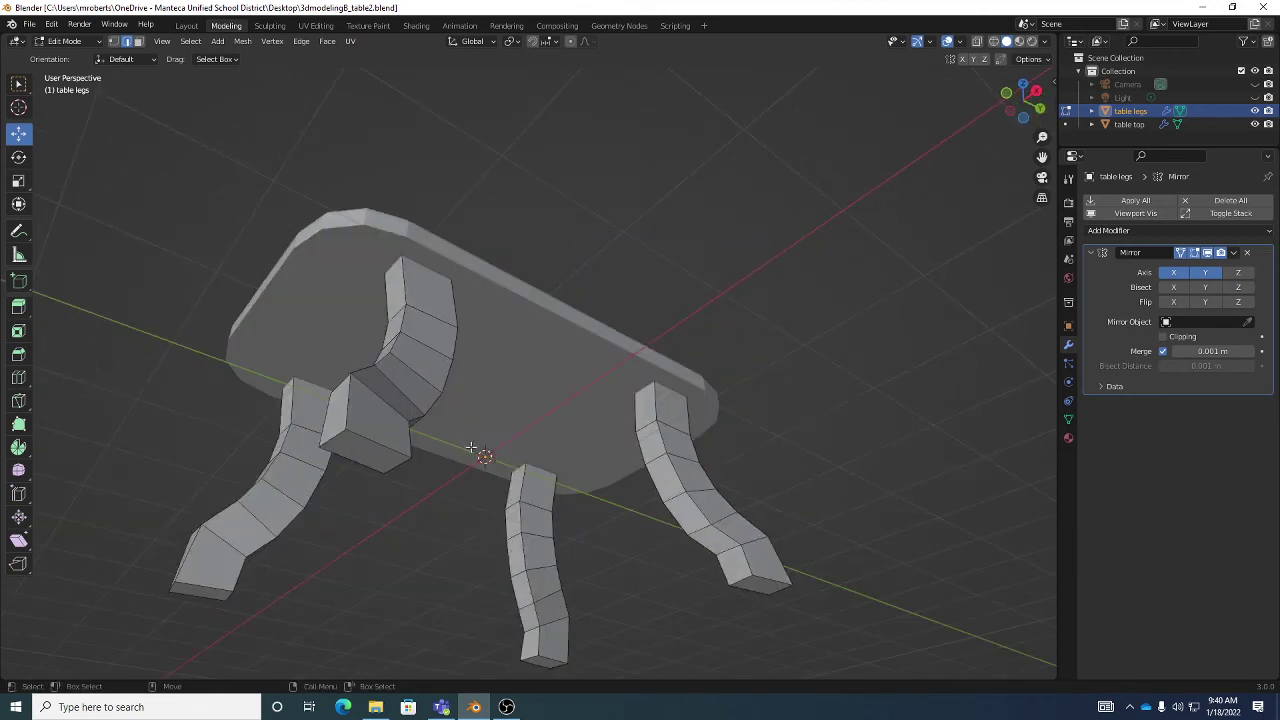
pyautogui.press('3')
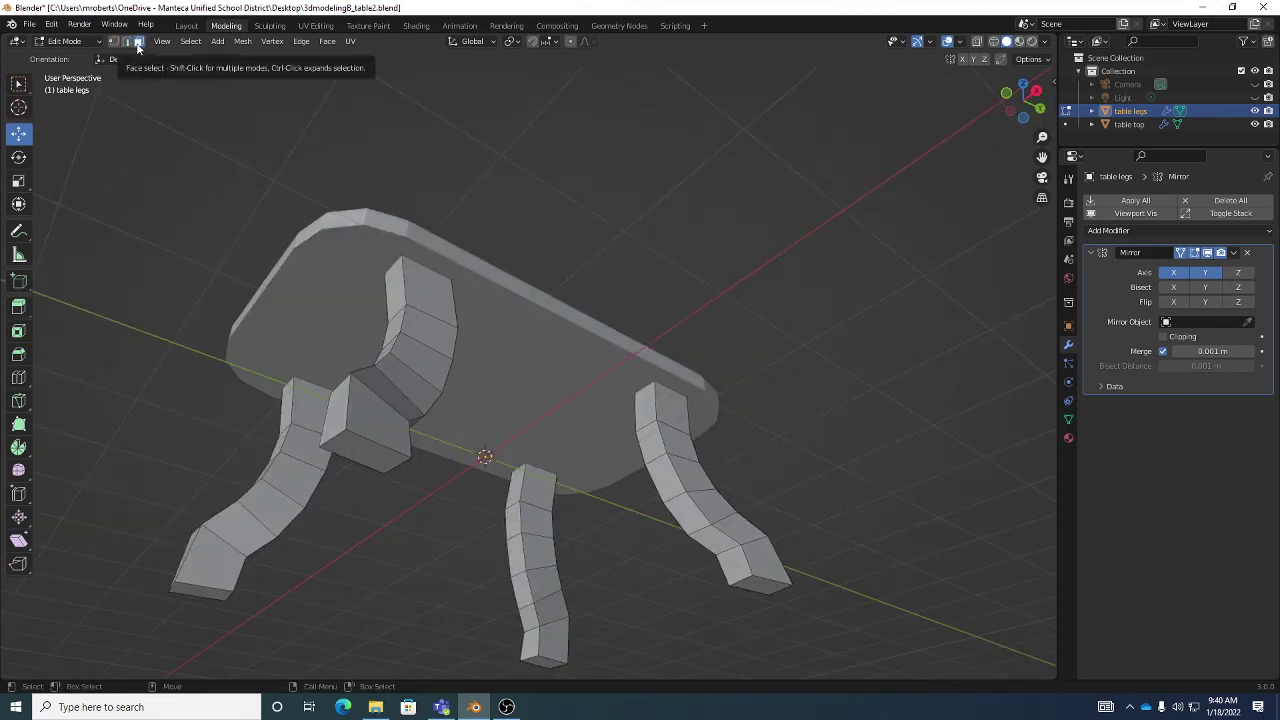
pyautogui.click(363, 454)
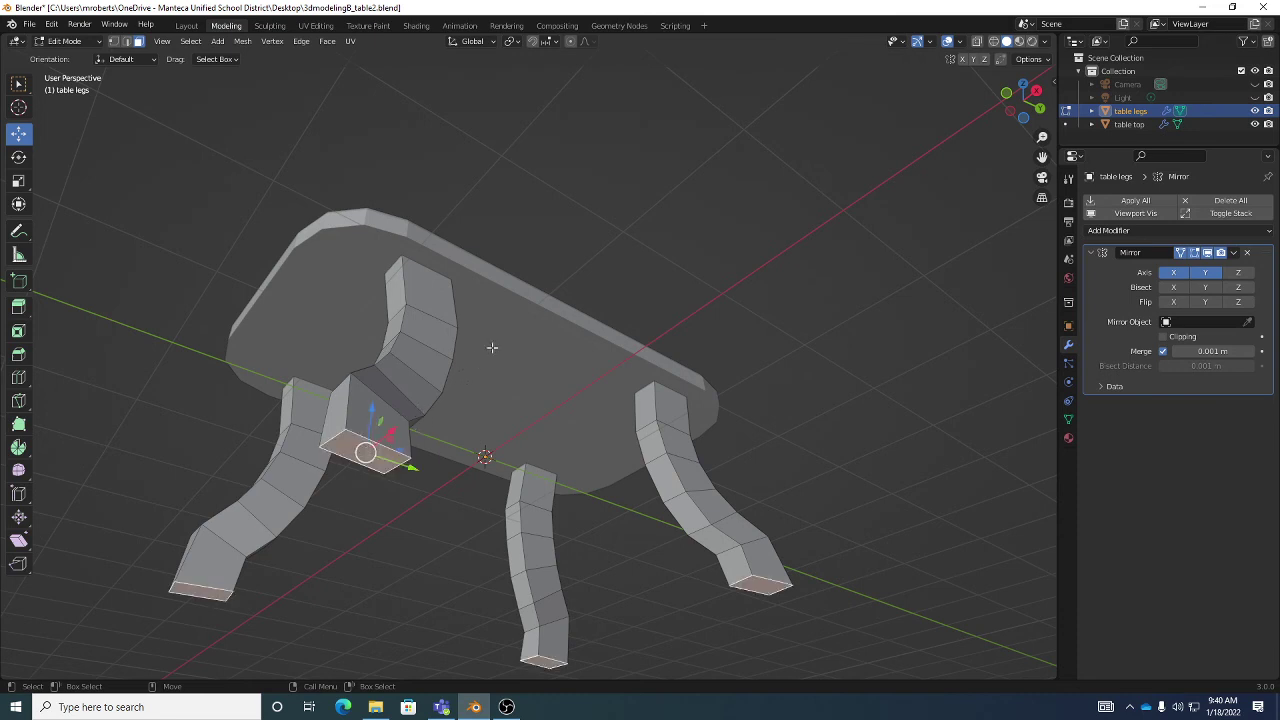
pyautogui.hotkey('shift', 'space')
pyautogui.press('s')
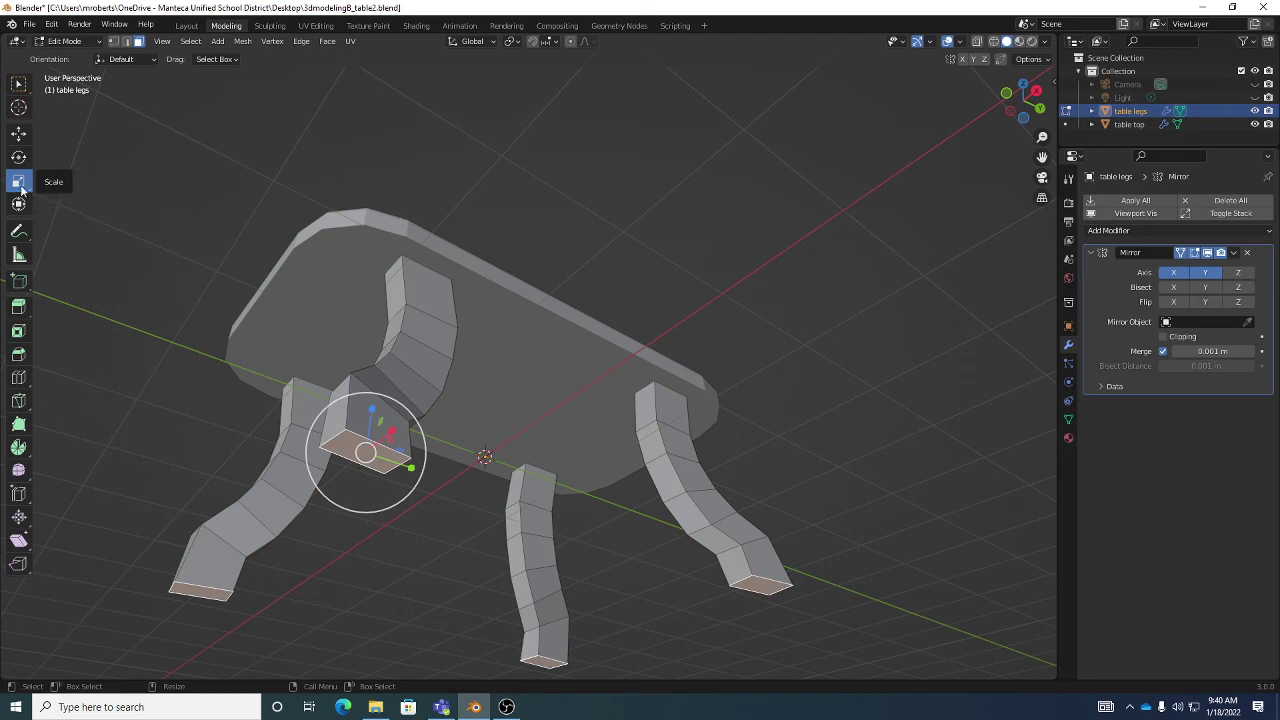
pyautogui.moveTo(491, 474)
pyautogui.mouseDown(button='middle')
pyautogui.moveTo(503, 509)
pyautogui.moveTo(514, 486)
pyautogui.moveTo(497, 481)
pyautogui.mouseUp(button='middle')
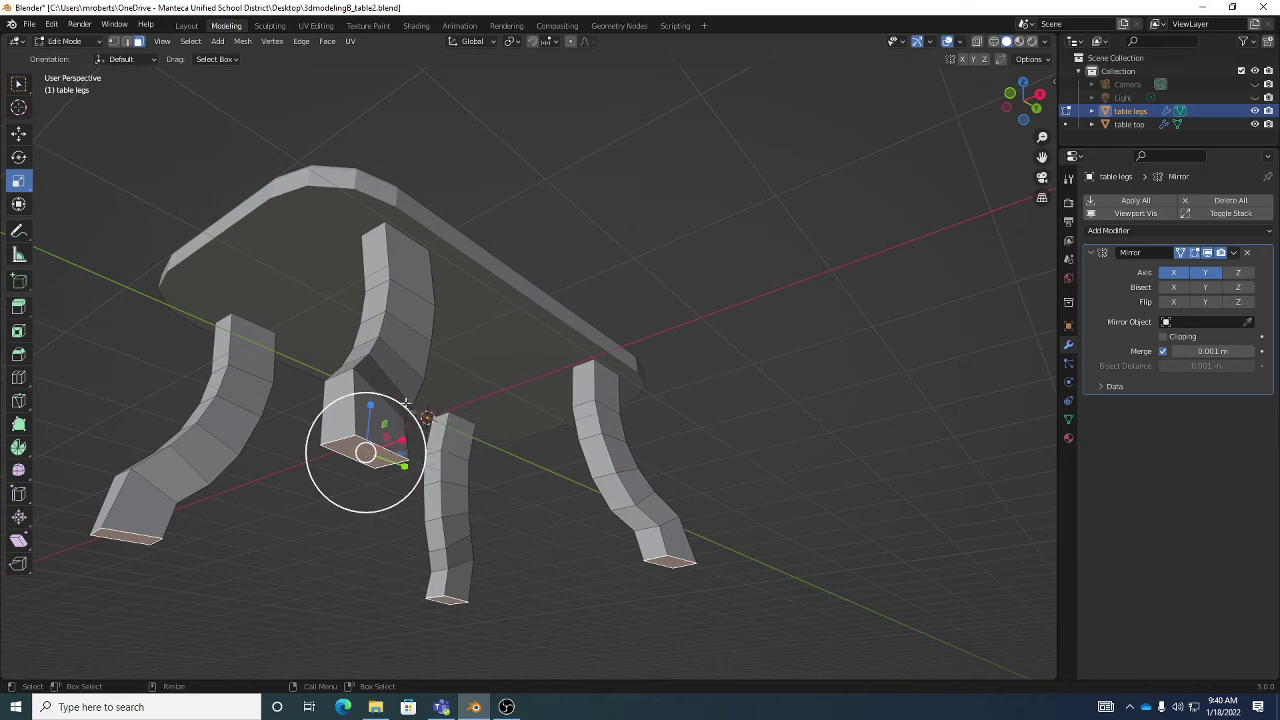
pyautogui.moveTo(403, 410); pyautogui.dragTo(426, 410)
pyautogui.moveTo(426, 410); pyautogui.dragTo(403, 490, button='middle')
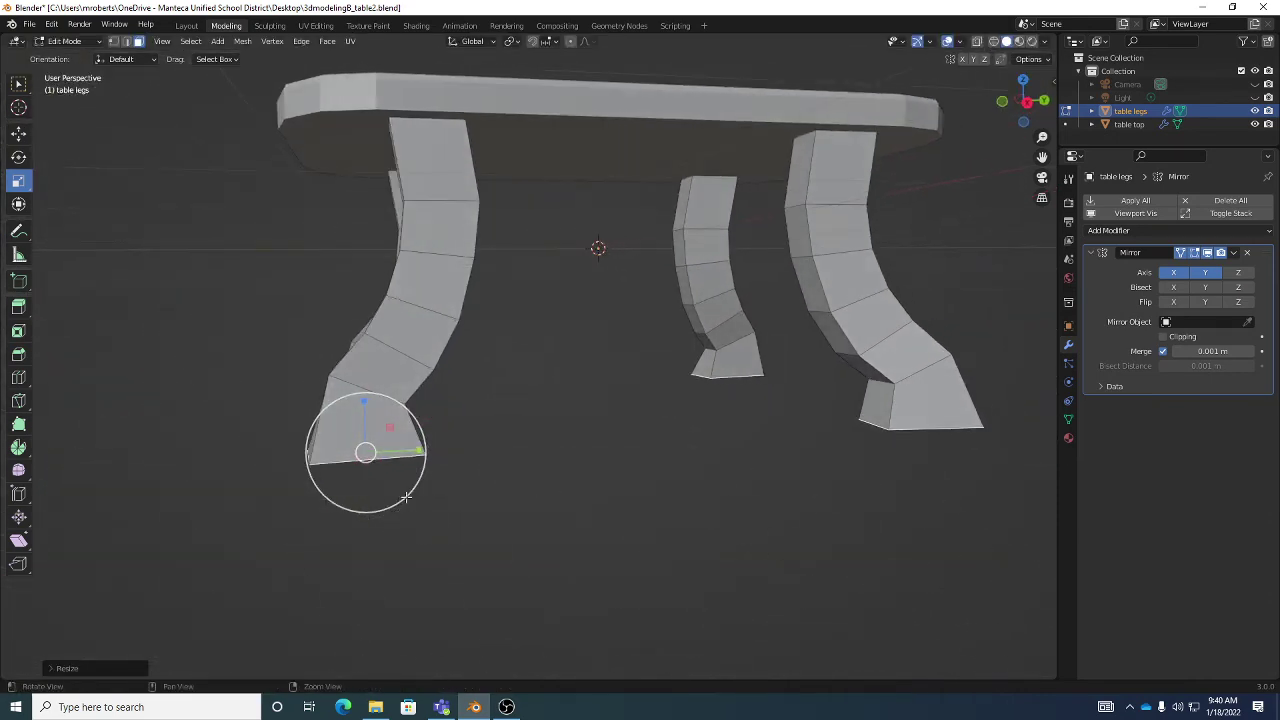
pyautogui.moveTo(406, 443); pyautogui.dragTo(457, 469, button='middle')
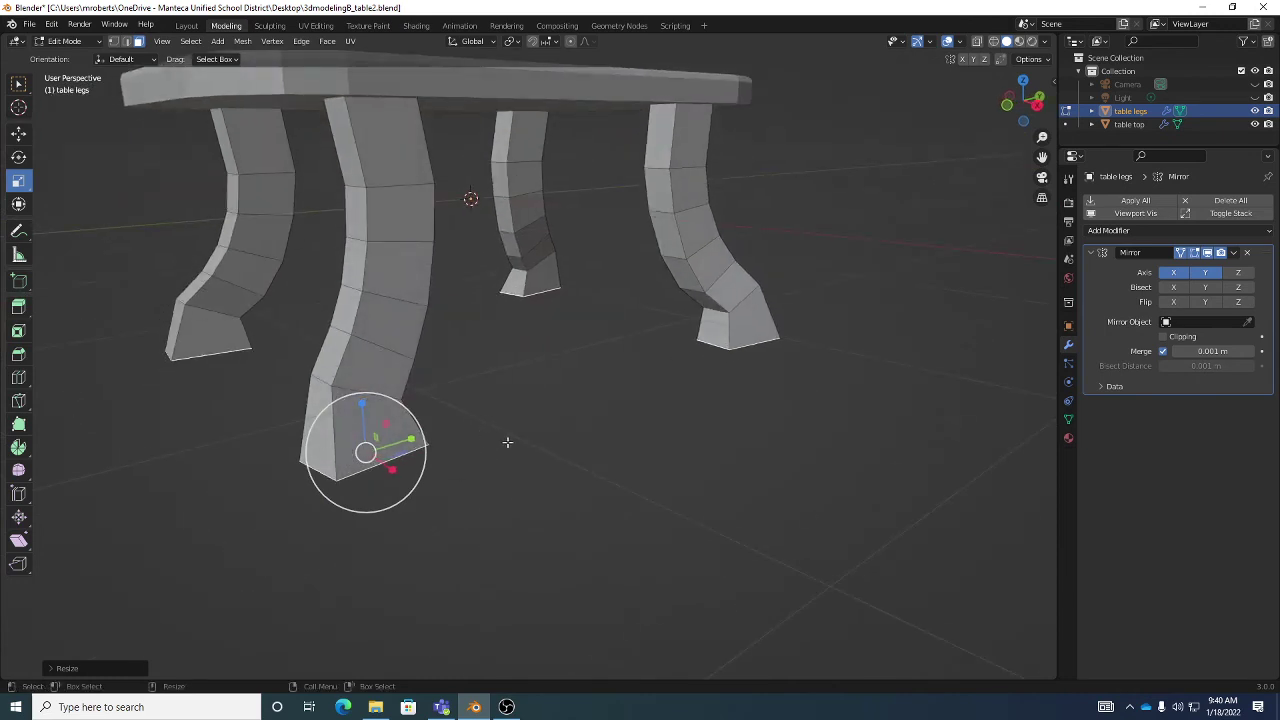
pyautogui.moveTo(507, 442); pyautogui.dragTo(437, 417, button='middle')
pyautogui.hotkey('shift', 'space')
pyautogui.press('g')
pyautogui.moveTo(532, 411); pyautogui.dragTo(480, 380, button='middle')
pyautogui.click(563, 451)
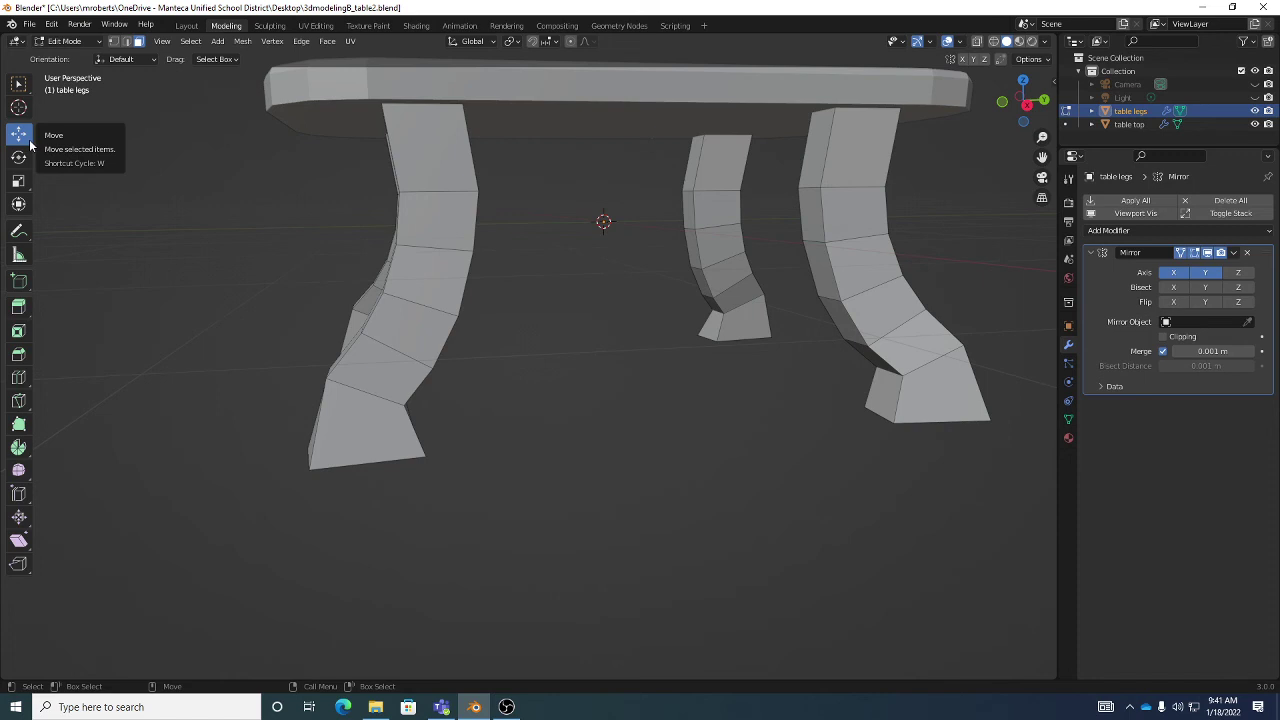
# Select the four vertical corner edge loops running down the table leg in edge select mode
pyautogui.moveTo(324, 272); pyautogui.dragTo(486, 280, button='middle')
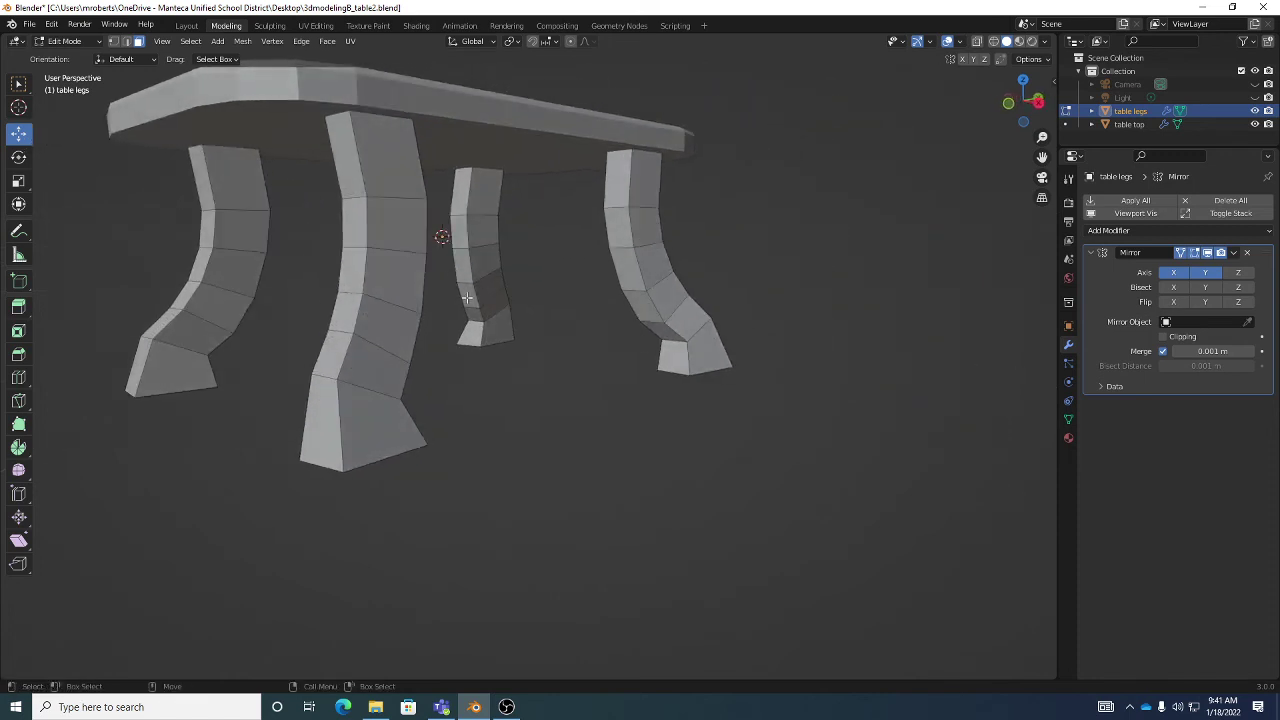
pyautogui.moveTo(432, 246); pyautogui.dragTo(386, 213, button='middle')
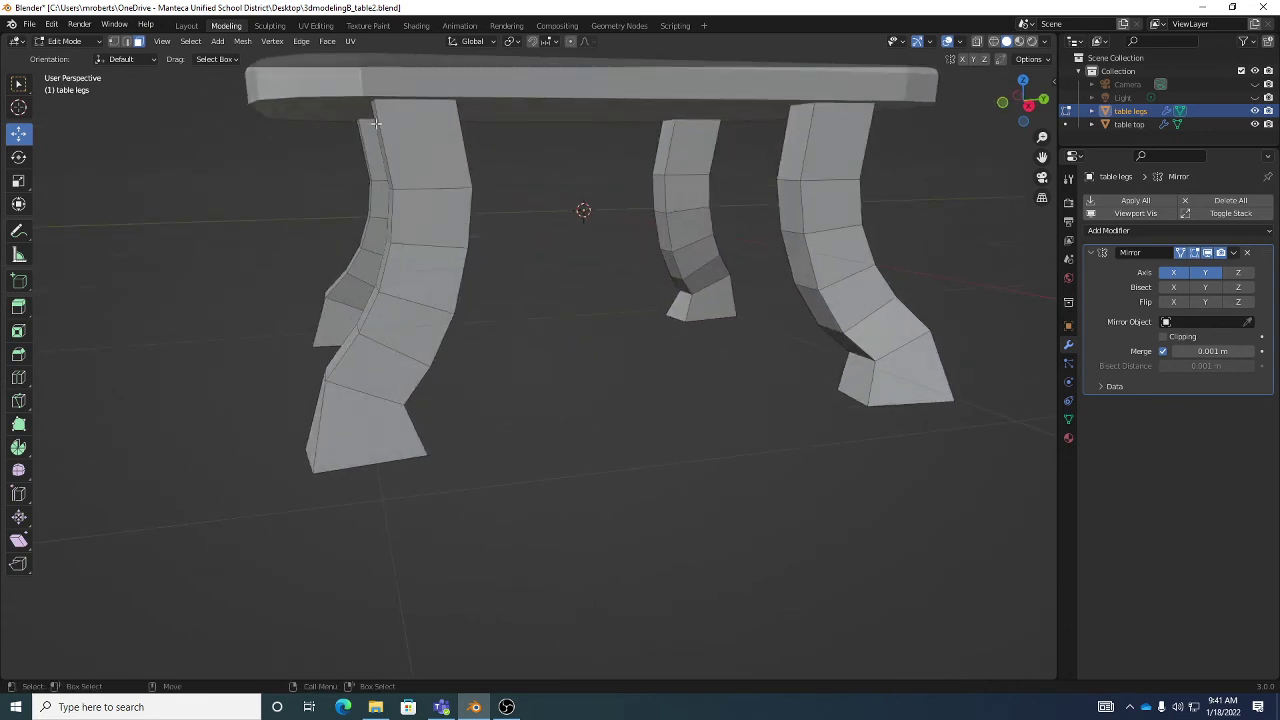
pyautogui.moveTo(368, 154); pyautogui.dragTo(413, 197, button='middle')
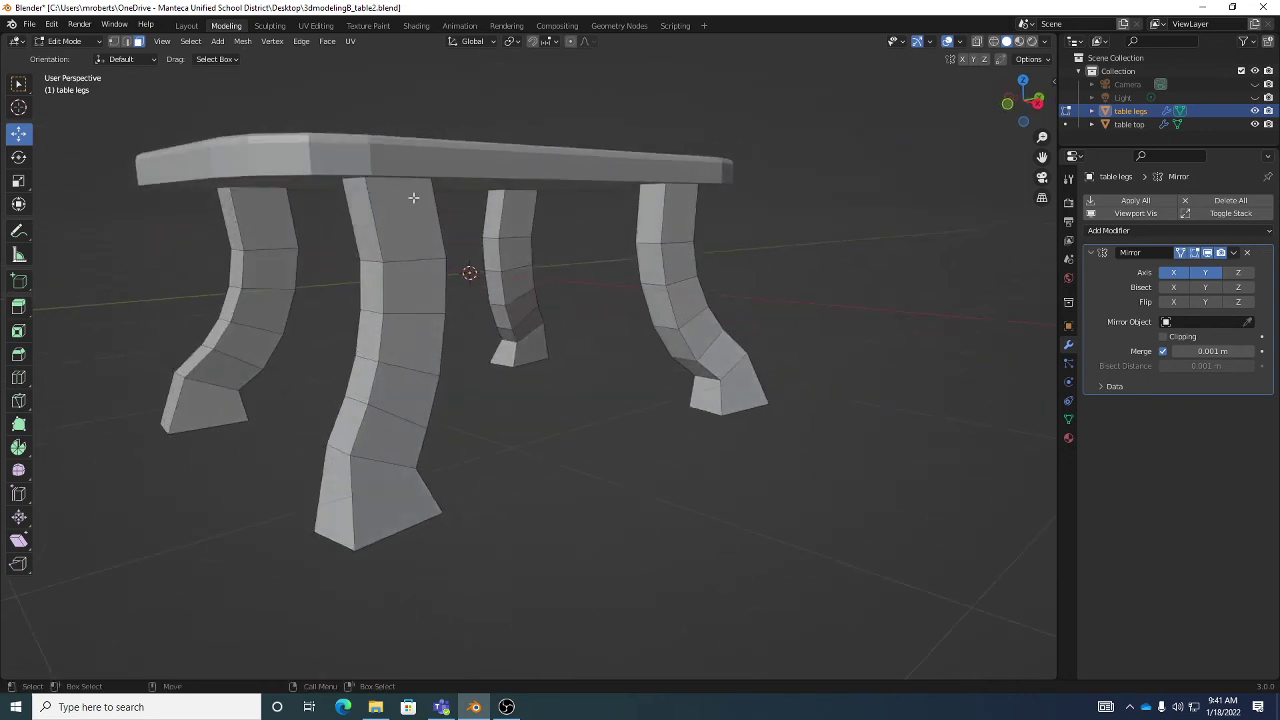
pyautogui.press('2')
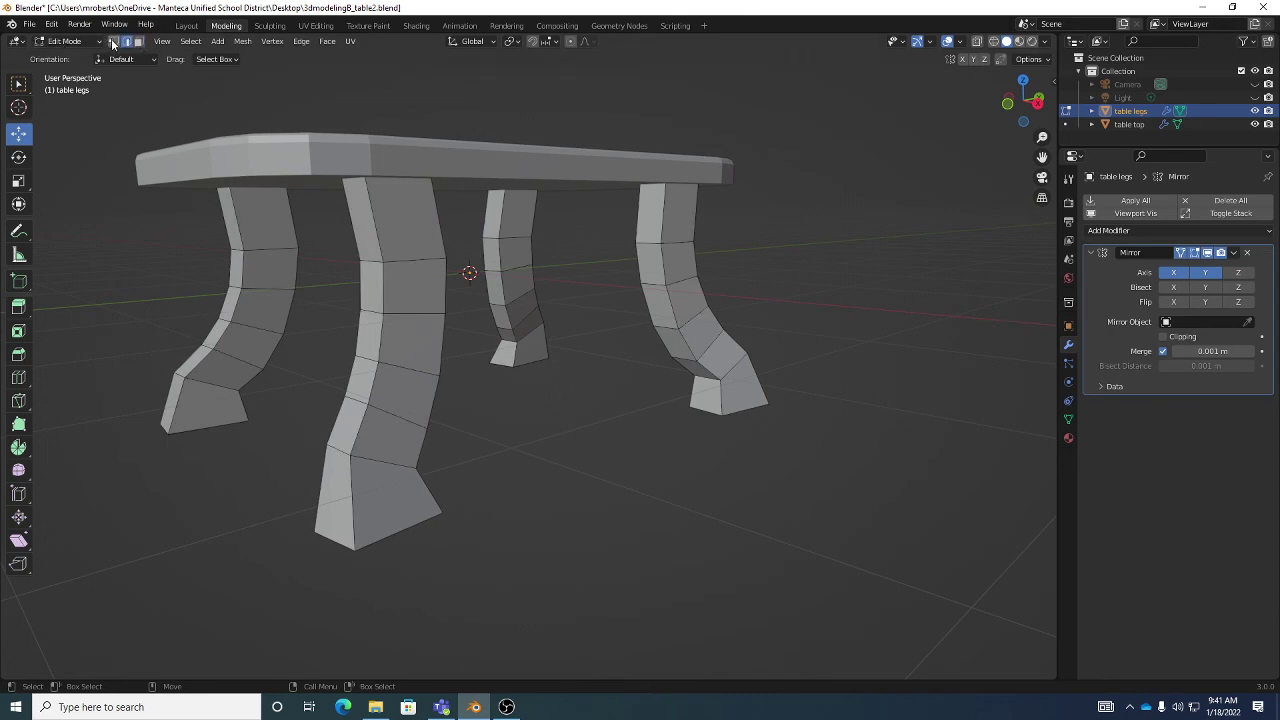
pyautogui.moveTo(392, 246); pyautogui.dragTo(402, 247, button='middle')
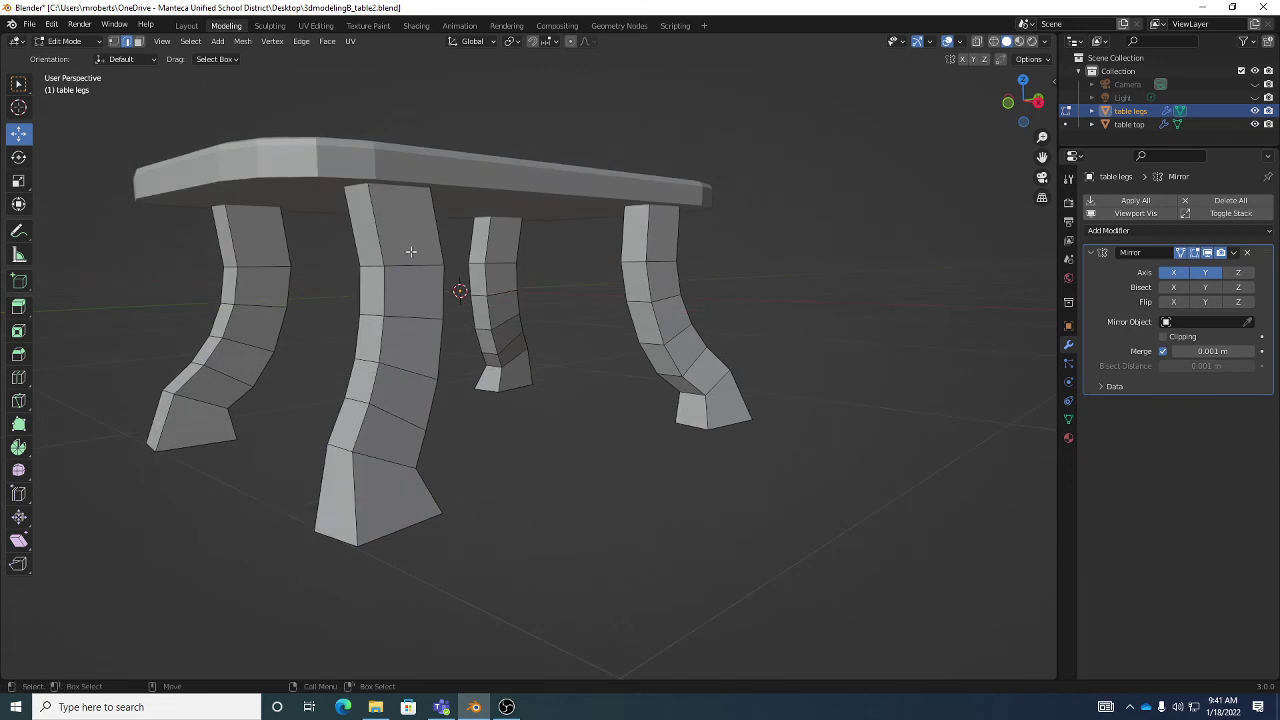
pyautogui.press('w')
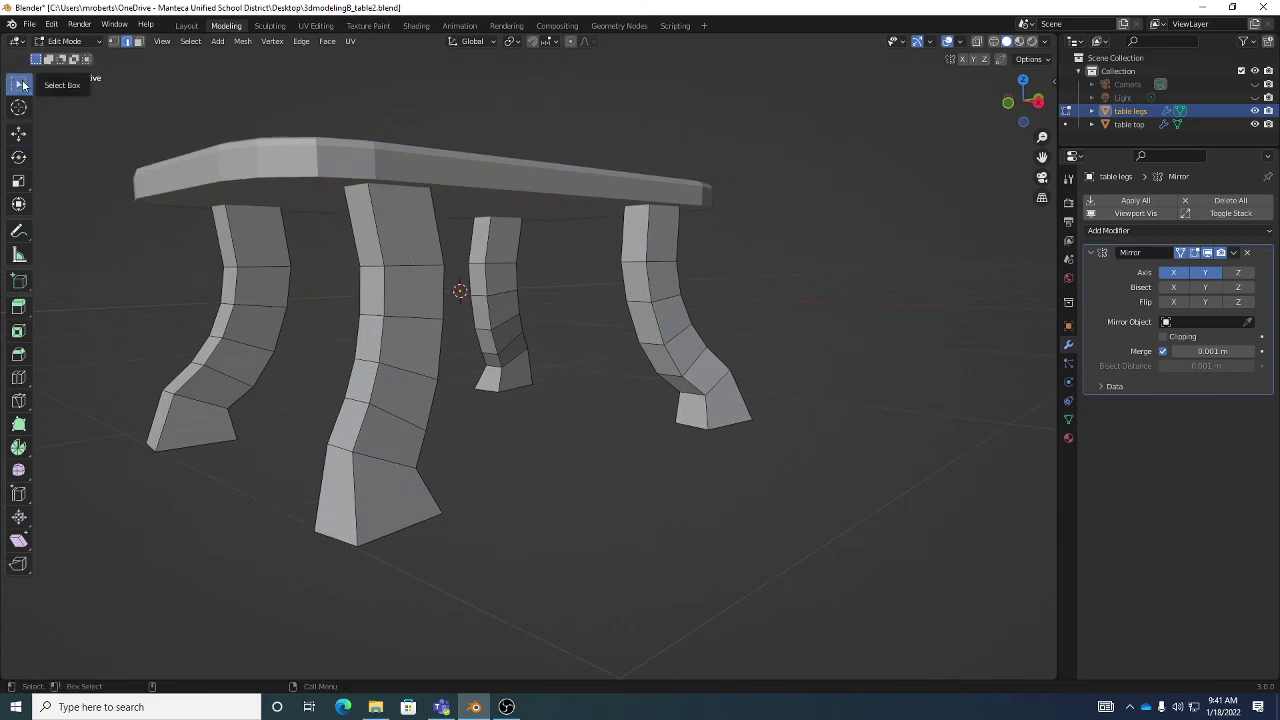
pyautogui.keyDown('alt'); pyautogui.click(377, 233); pyautogui.keyUp('alt')
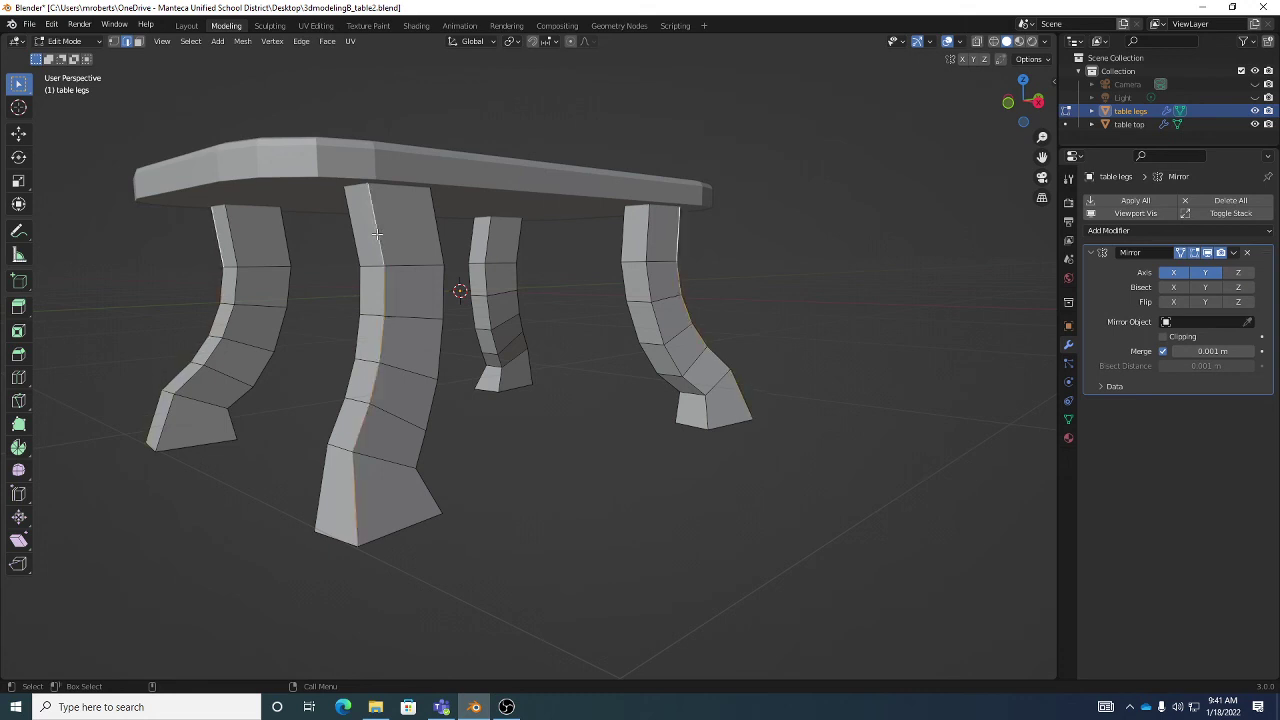
pyautogui.moveTo(377, 233); pyautogui.dragTo(477, 297, button='middle')
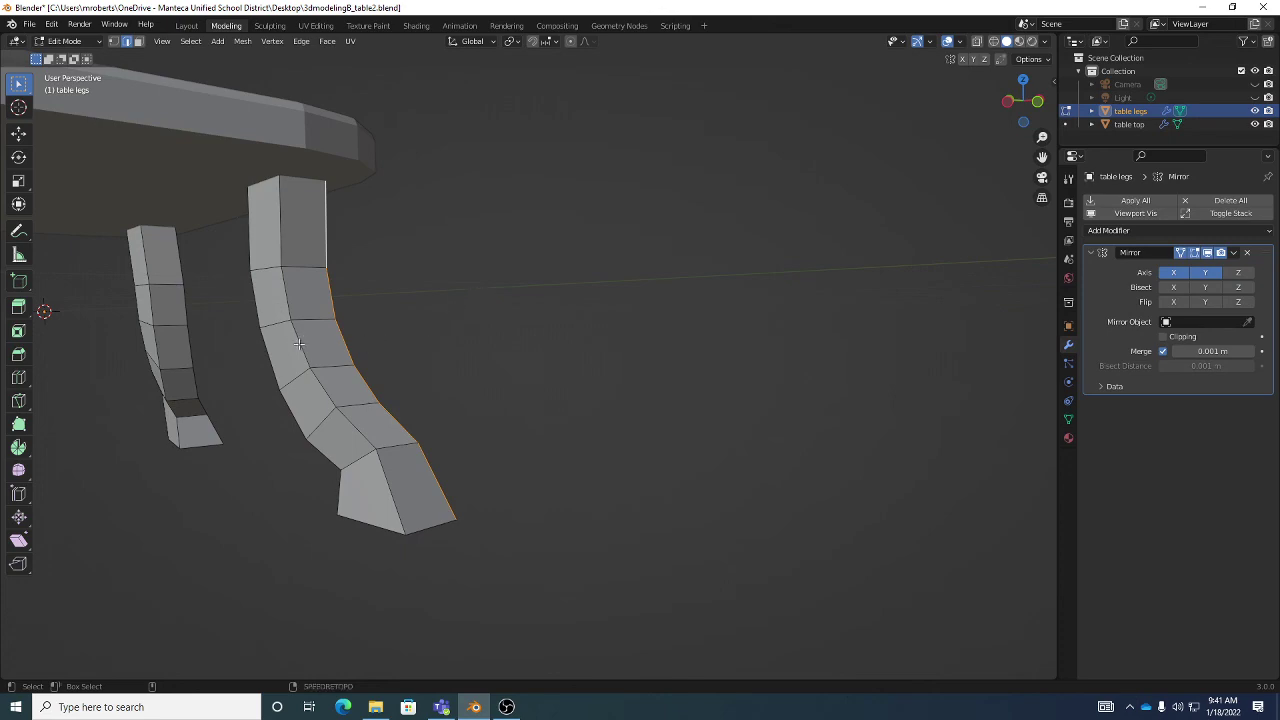
pyautogui.moveTo(557, 409); pyautogui.dragTo(300, 340, button='middle')
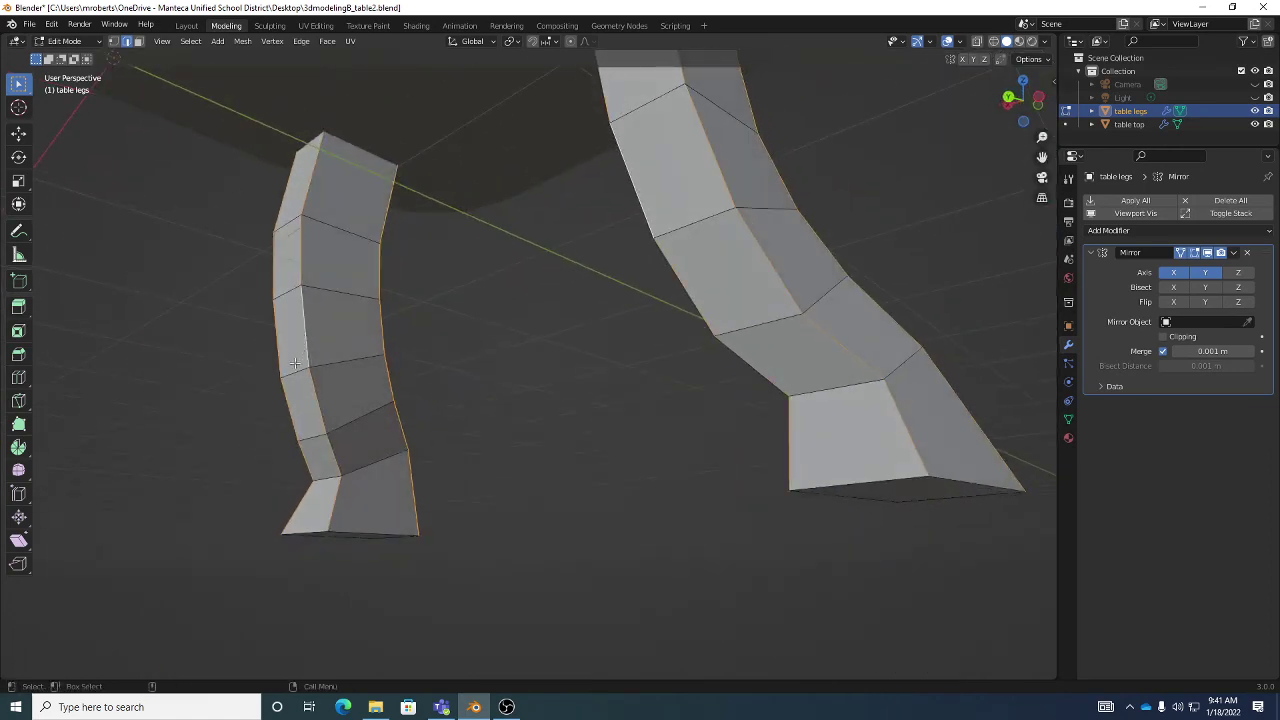
pyautogui.scroll(-5, 302, 340)
pyautogui.moveTo(302, 340); pyautogui.dragTo(570, 413, button='middle')
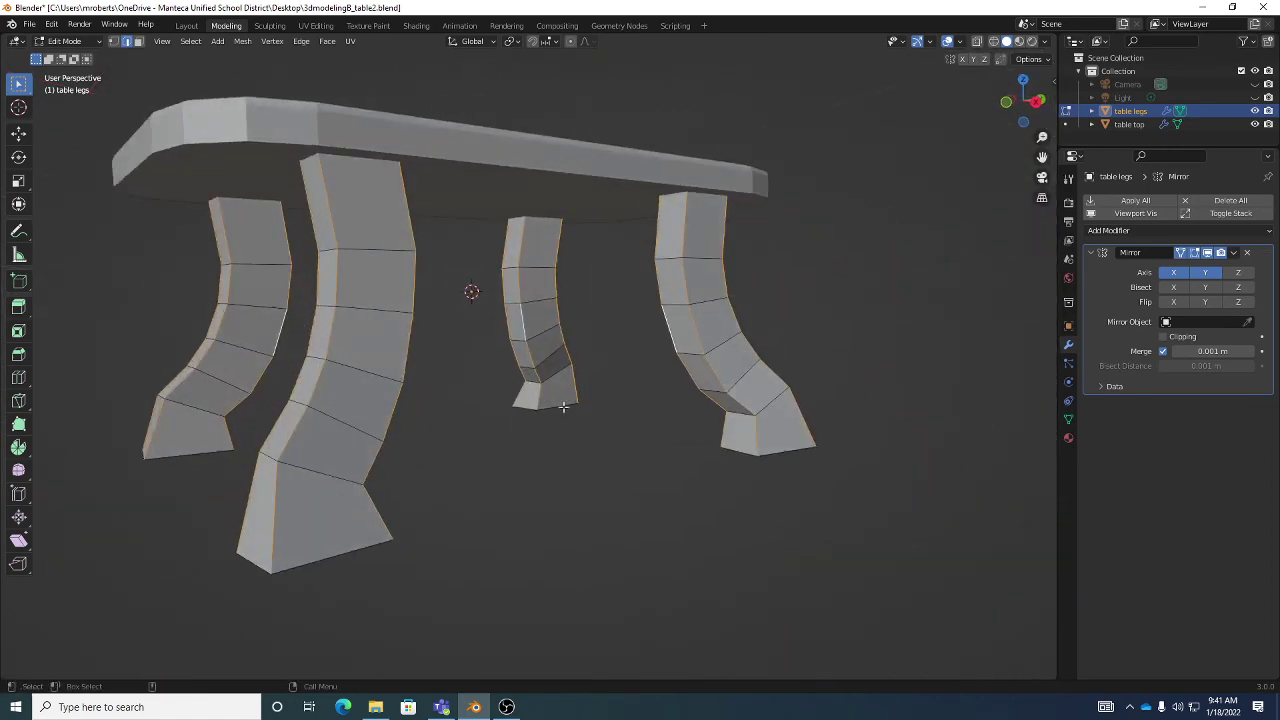
# Bevel the selected vertical leg edges with one segment, about 0.05 m wide
pyautogui.click(18, 354)
pyautogui.scroll(5, 480, 329)
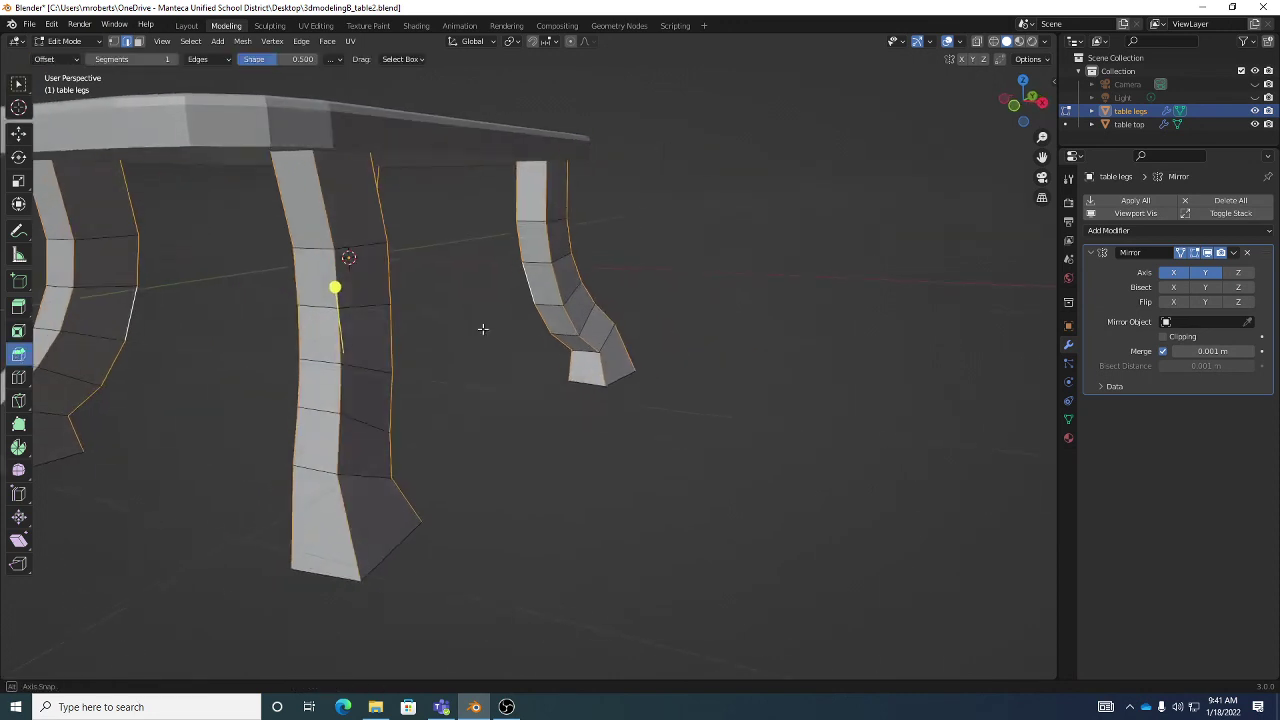
pyautogui.moveTo(480, 329); pyautogui.dragTo(464, 270, button='middle')
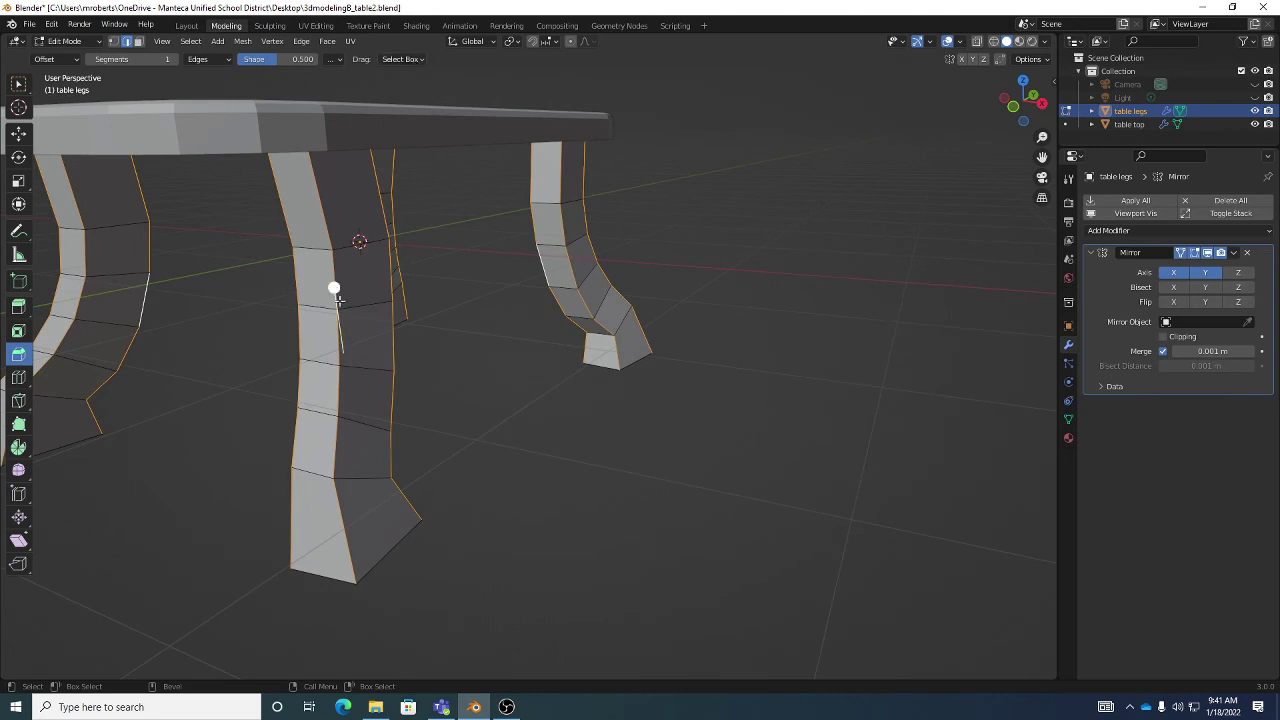
pyautogui.moveTo(336, 288); pyautogui.dragTo(352, 277)
pyautogui.moveTo(352, 277); pyautogui.dragTo(352, 242, button='middle')
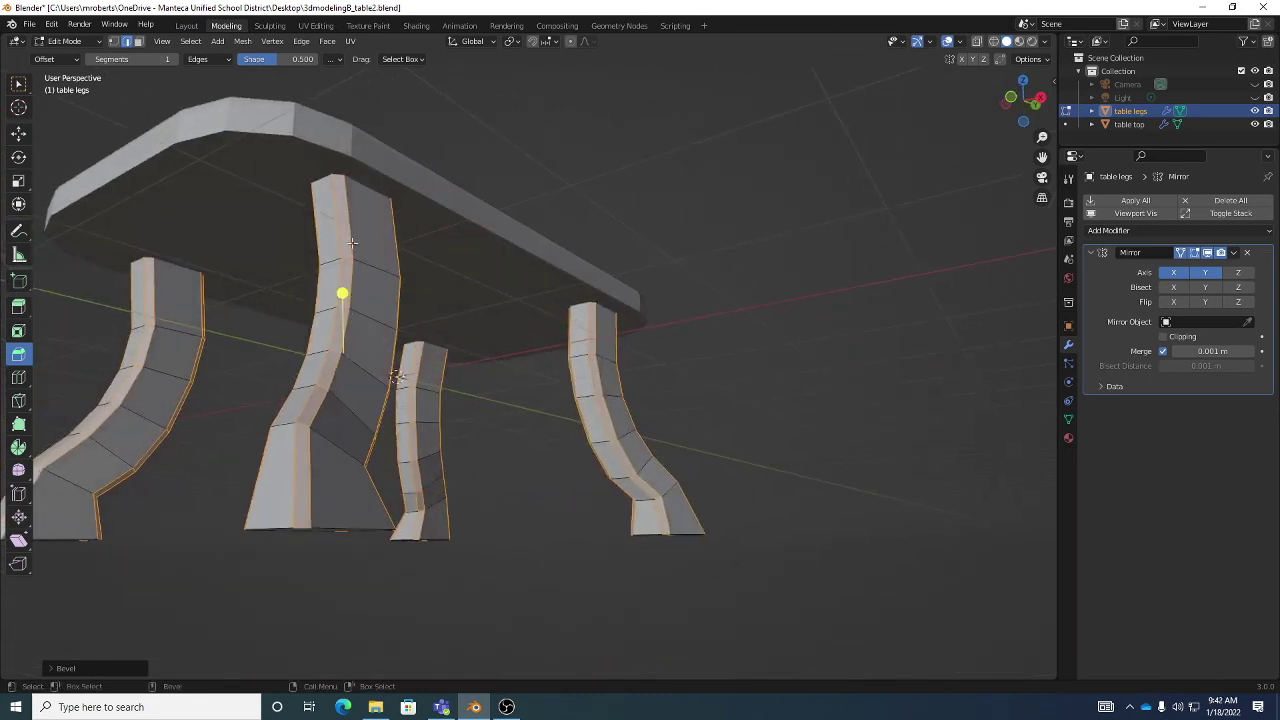
# Set the leg edge bevel's width to 0.0588 m and its segments to 2
pyautogui.click(73, 669)
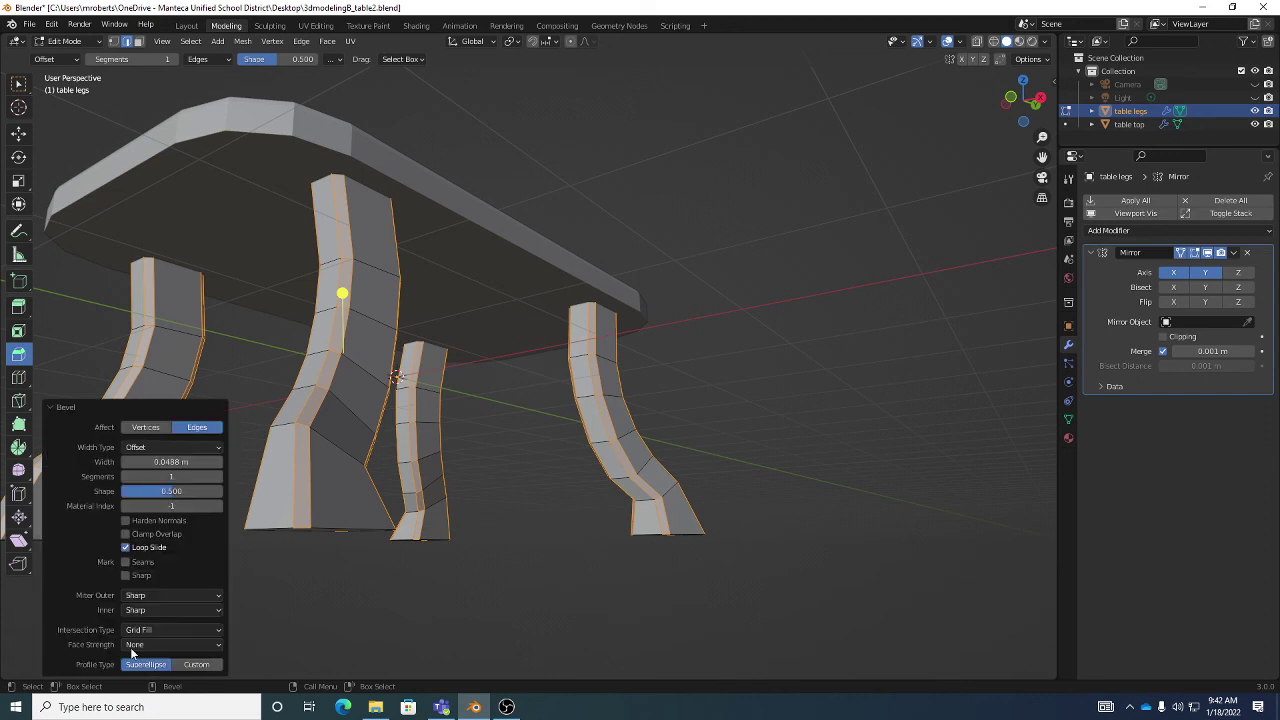
pyautogui.moveTo(155, 463)
pyautogui.mouseDown()
pyautogui.moveTo(122, 463)
pyautogui.moveTo(157, 462)
pyautogui.mouseUp()
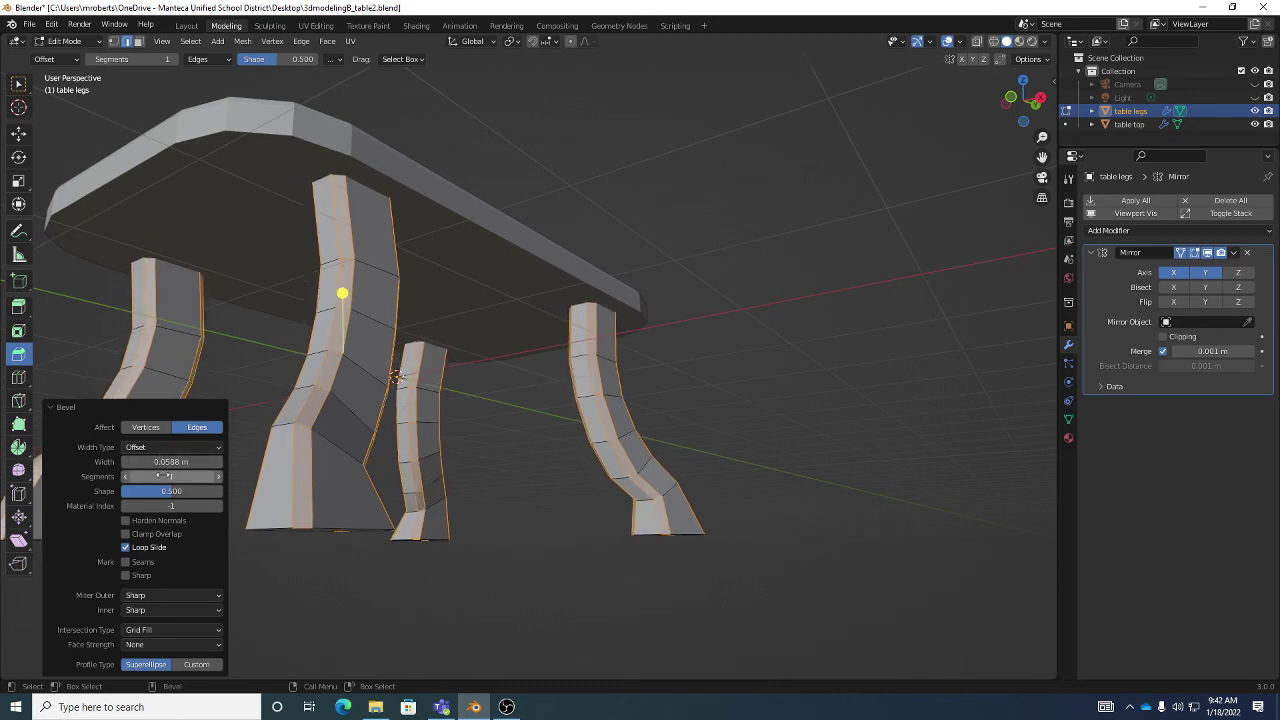
pyautogui.moveTo(158, 477)
pyautogui.mouseDown()
pyautogui.moveTo(176, 477)
pyautogui.moveTo(159, 480)
pyautogui.mouseUp()
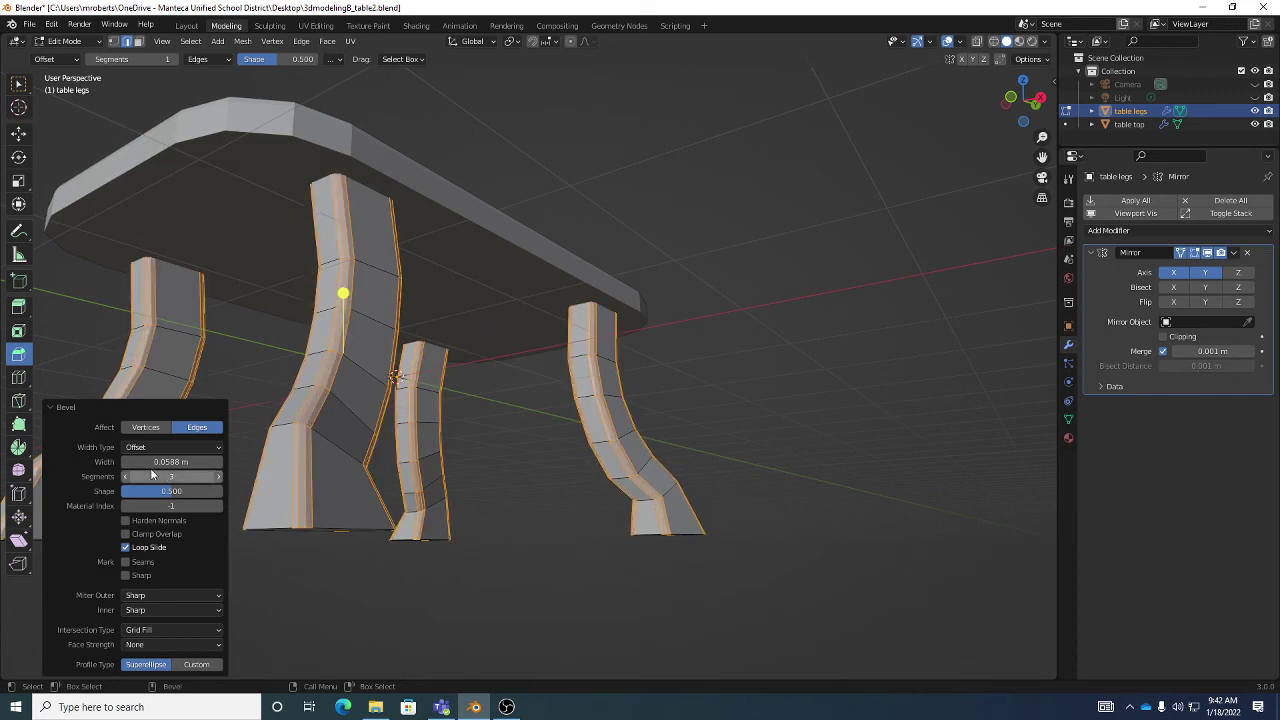
pyautogui.click(127, 478)
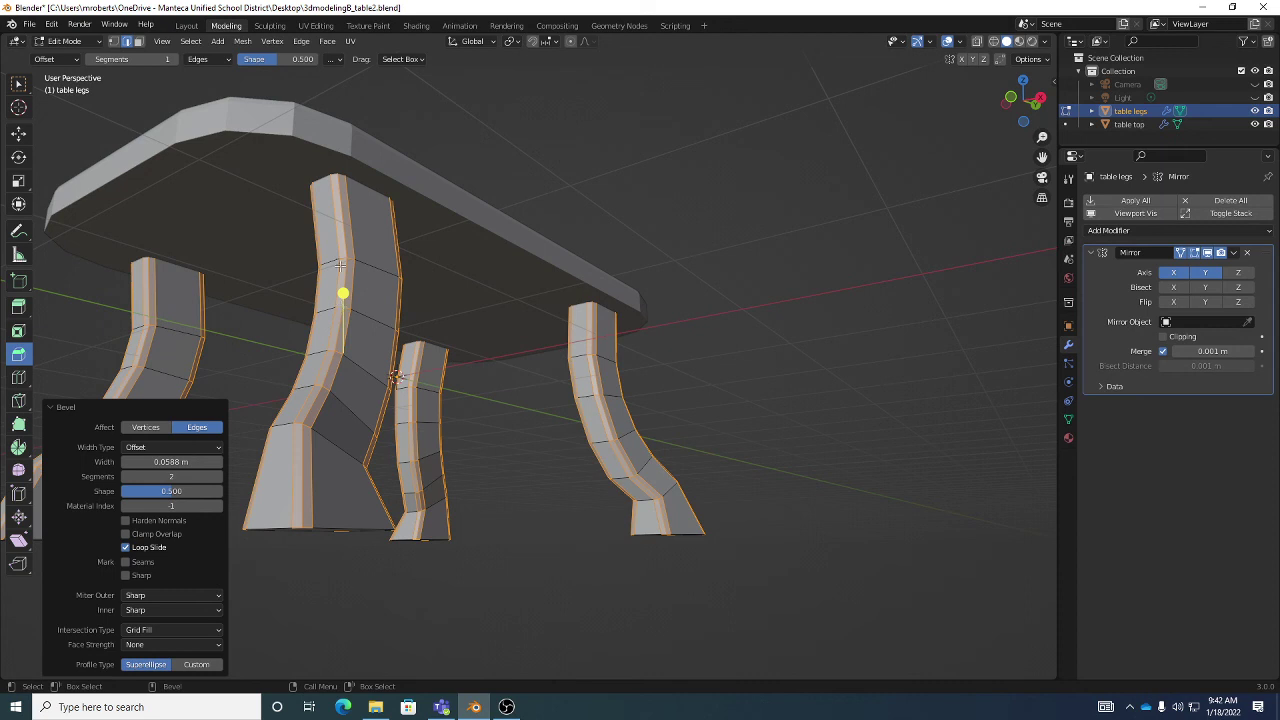
# Clear the edge selection on the legs and return to Object Mode
pyautogui.press('w')
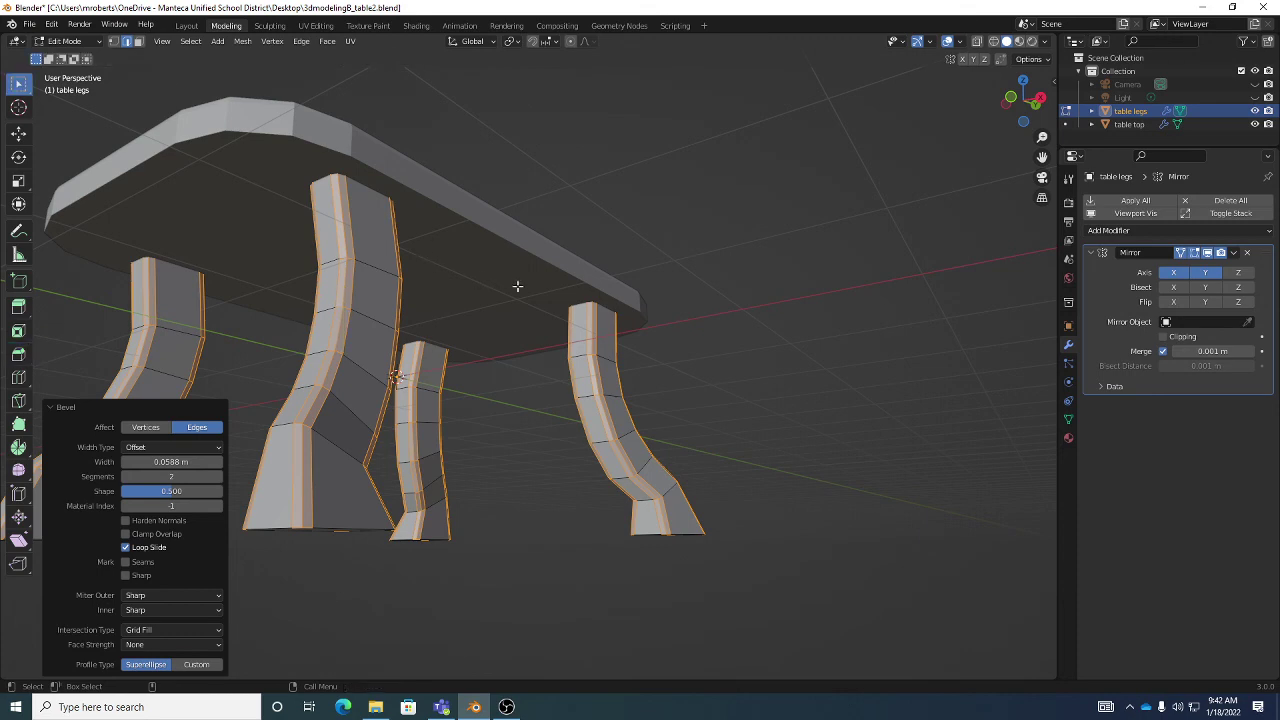
pyautogui.moveTo(518, 286); pyautogui.dragTo(480, 405, button='middle')
pyautogui.hotkey('alt', 'a')
pyautogui.moveTo(400, 378); pyautogui.dragTo(428, 386, button='middle')
pyautogui.press('Tab')
# Save the file with the finished table legs
pyautogui.moveTo(517, 443); pyautogui.dragTo(565, 430, button='middle')
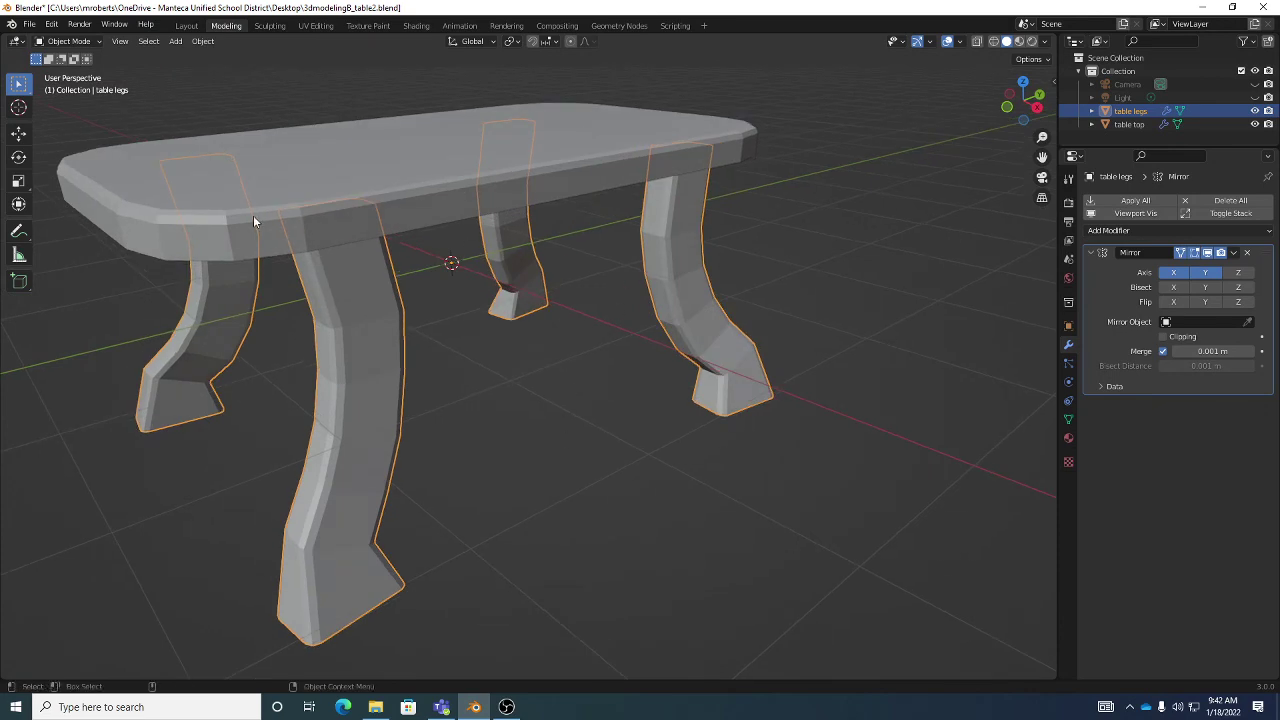
pyautogui.moveTo(514, 371); pyautogui.dragTo(452, 335, button='middle')
pyautogui.hotkey('ctrl', 's')
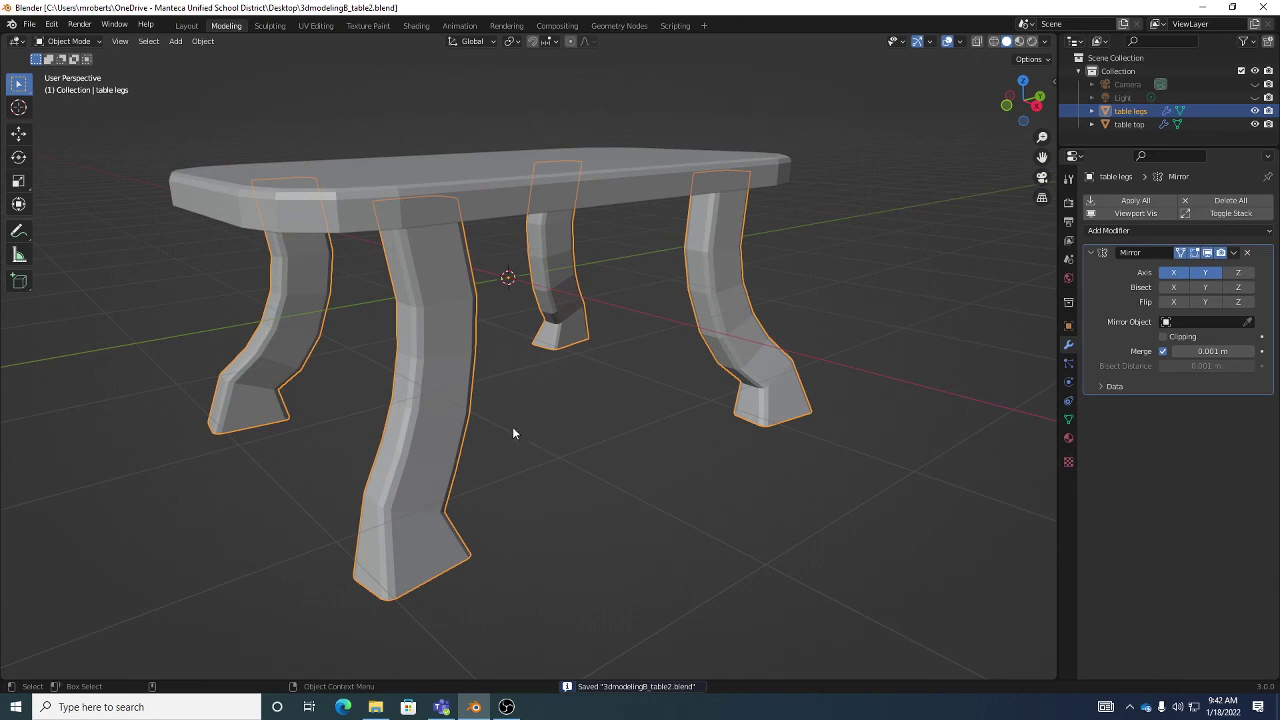
pyautogui.click(508, 708)
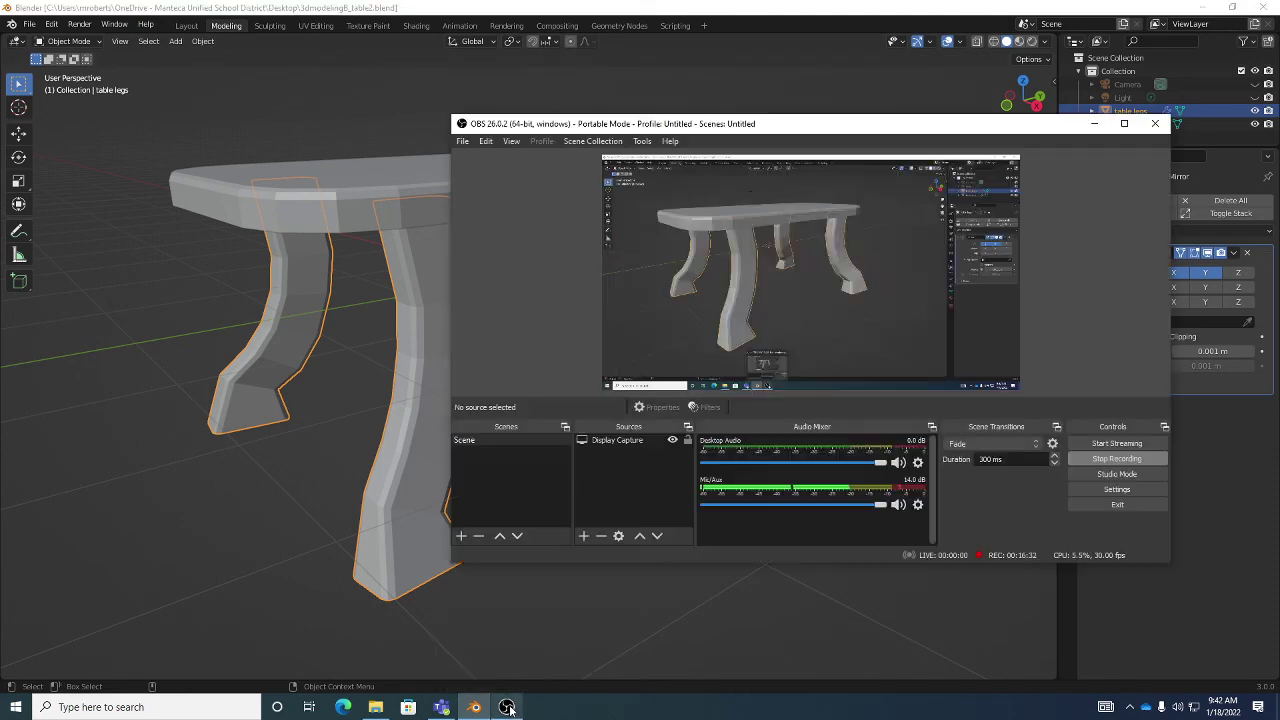